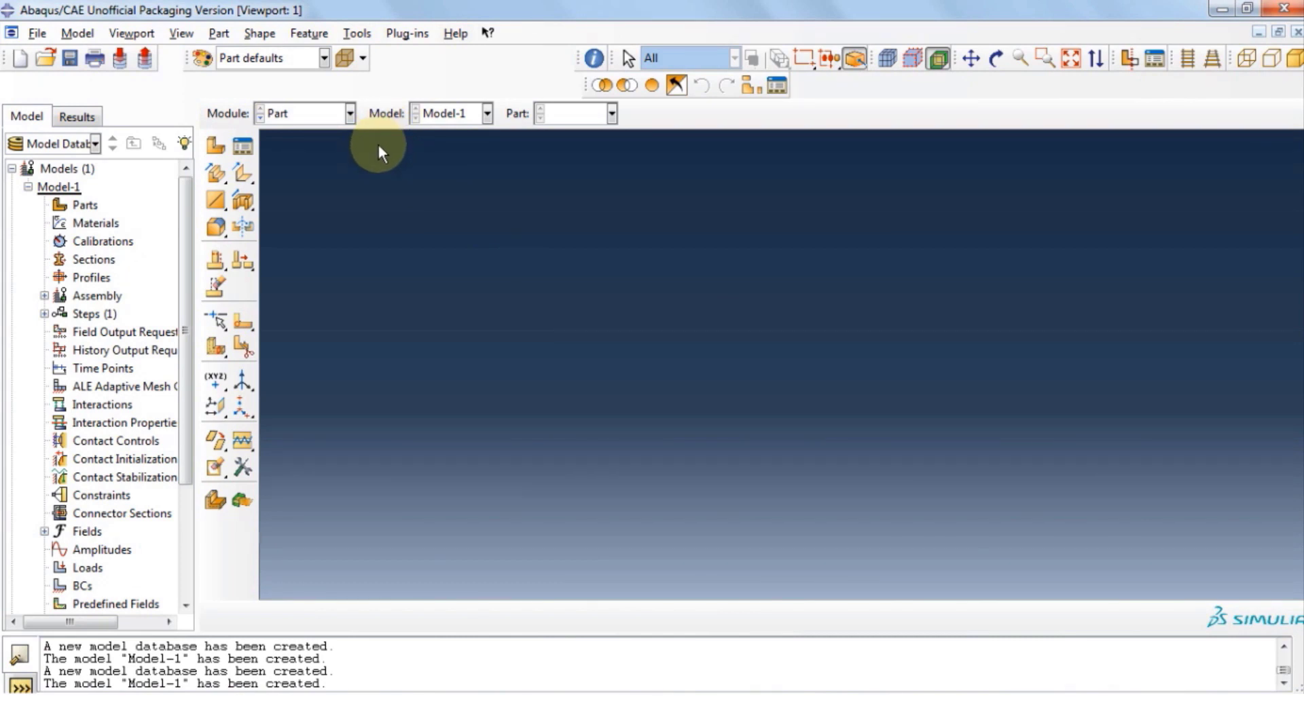
Step: From the Part Manager, create a 3D deformable solid extrusion part named Part-1
{"action": "left_click", "coordinate": [211, 39]}
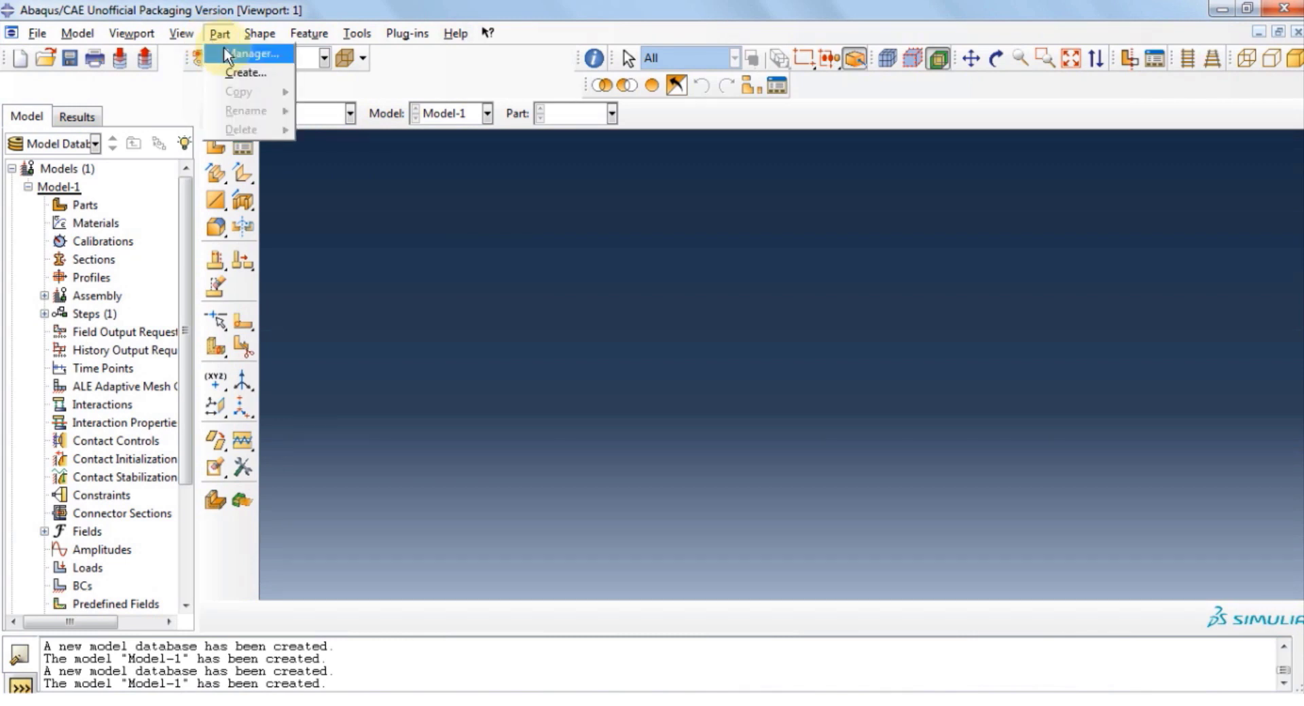
{"action": "left_click", "coordinate": [237, 50]}
{"action": "left_click", "coordinate": [407, 340]}
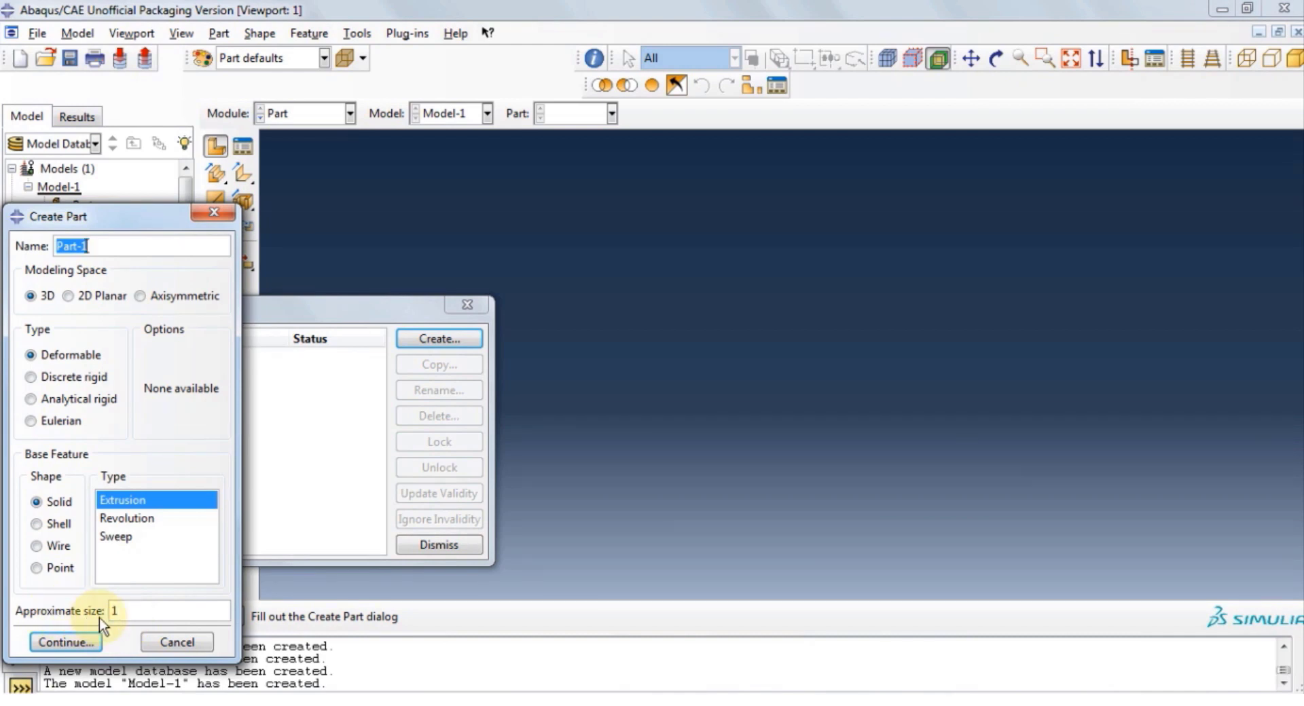
{"action": "left_click", "coordinate": [121, 613]}
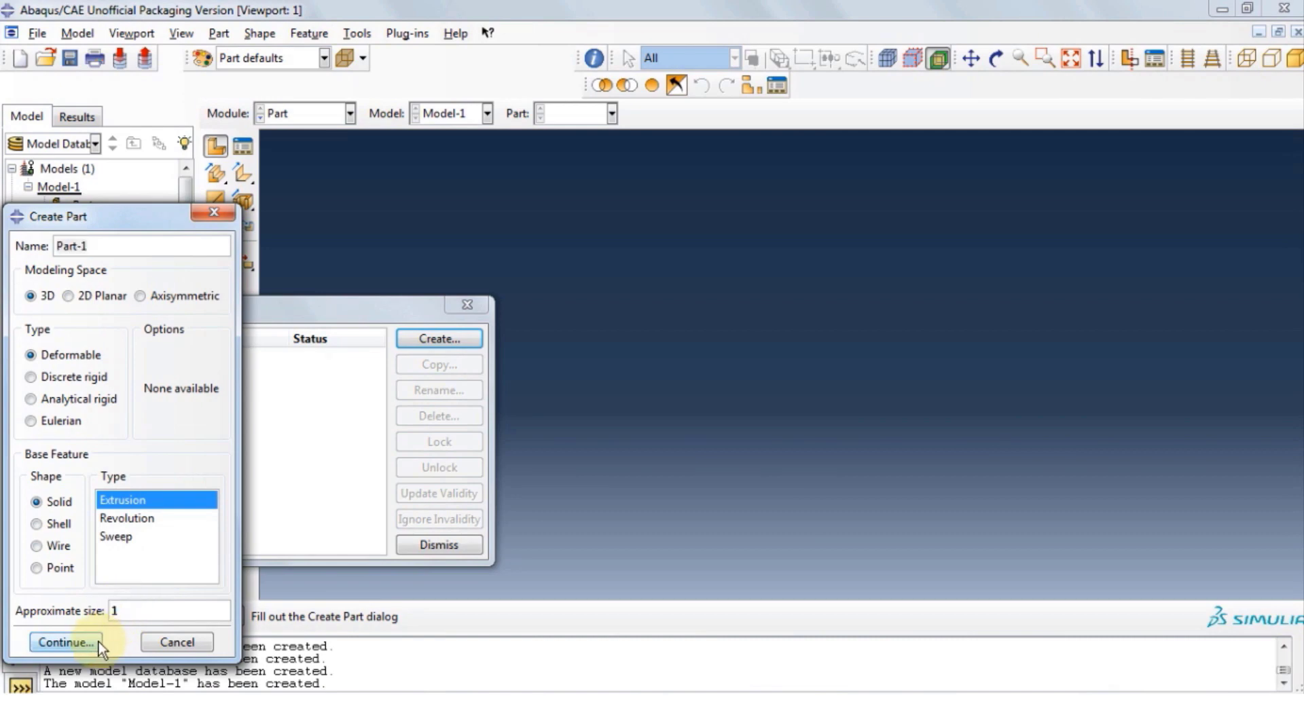
{"action": "left_click", "coordinate": [66, 642]}
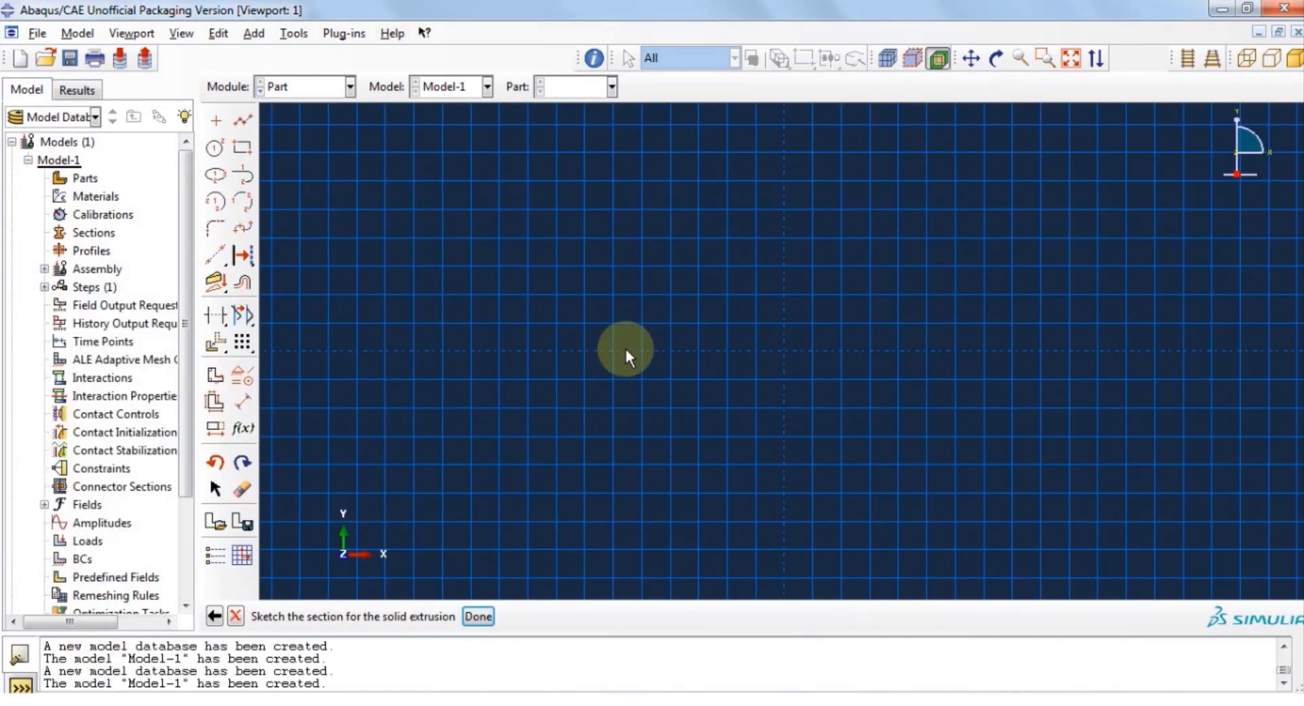
Step: Draw a rectangle for the tube's cross-section
{"action": "left_click", "coordinate": [243, 148]}
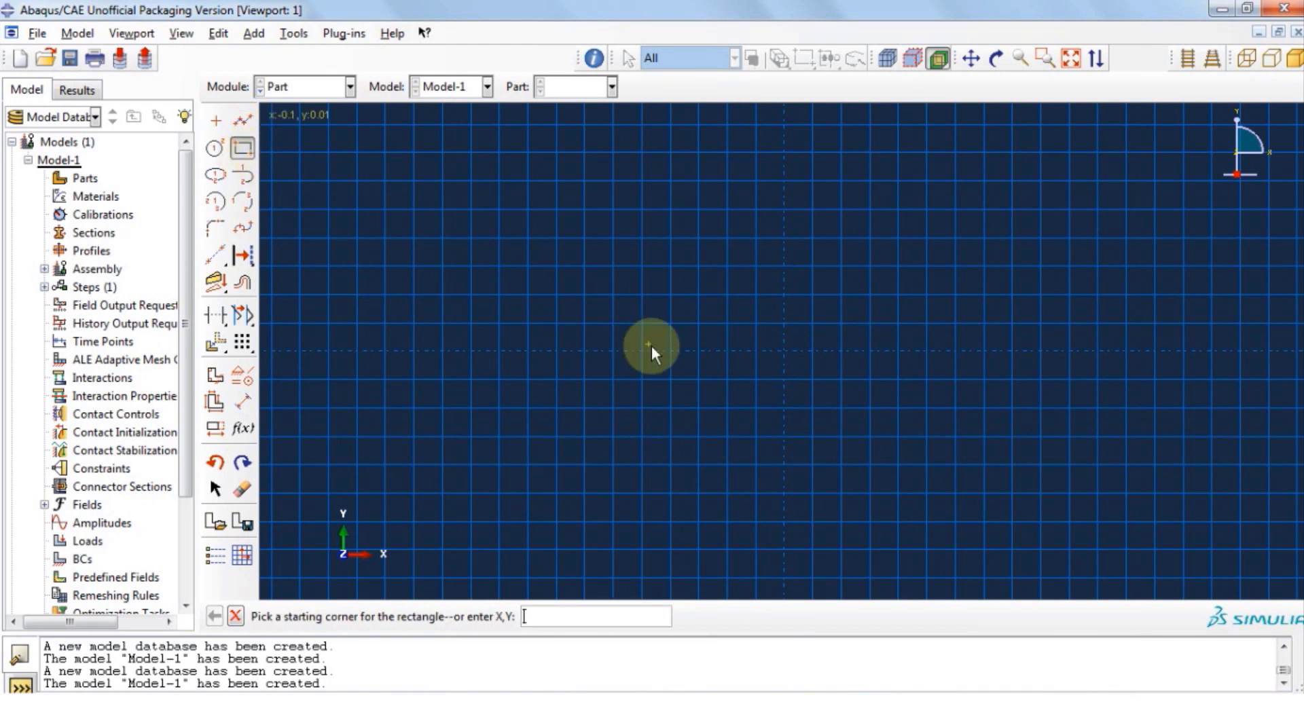
{"action": "left_click", "coordinate": [605, 243]}
{"action": "left_click", "coordinate": [767, 393]}
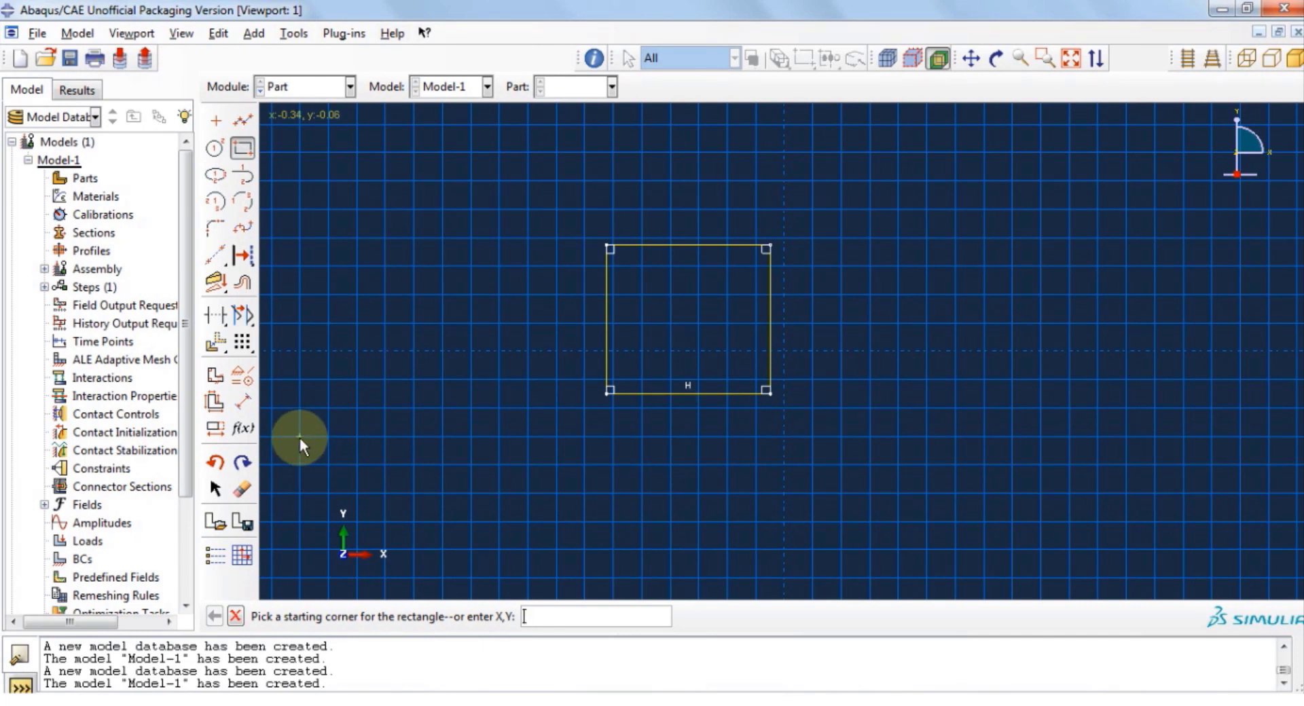
Step: Dimension the rectangle's top and left edges to 0.02 each
{"action": "left_click", "coordinate": [243, 405]}
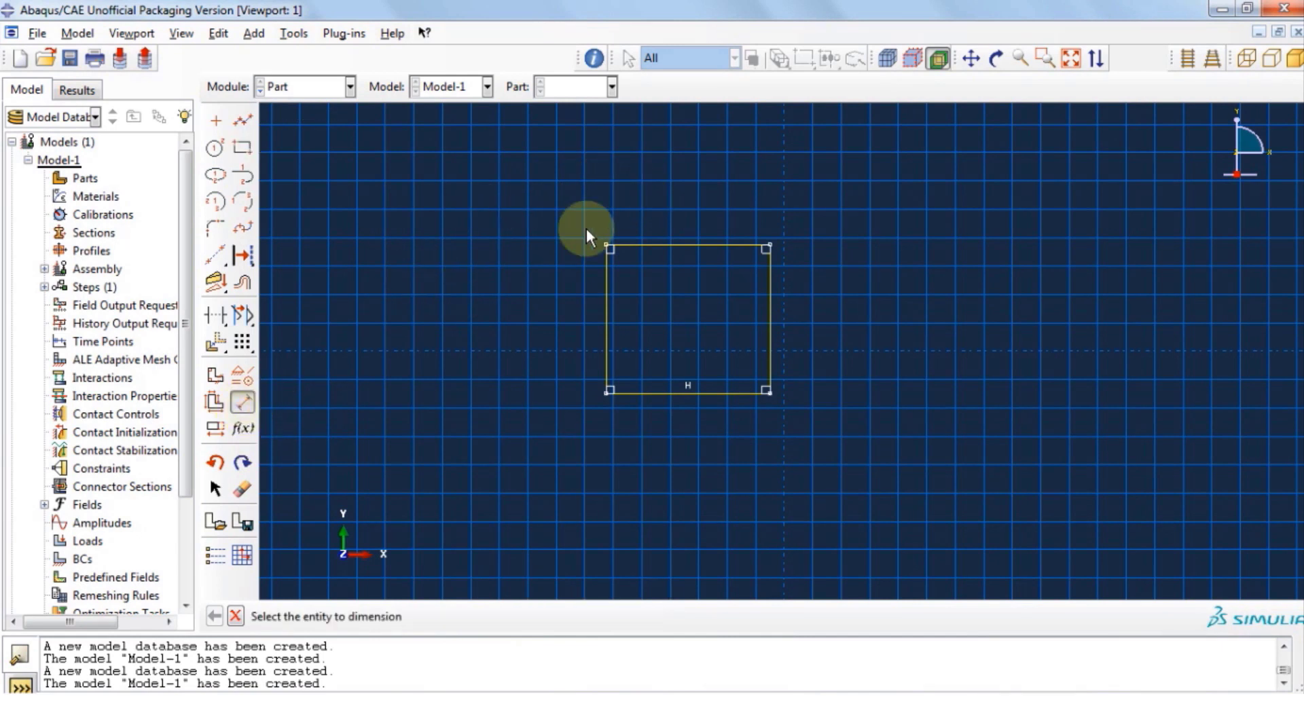
{"action": "left_click", "coordinate": [700, 245]}
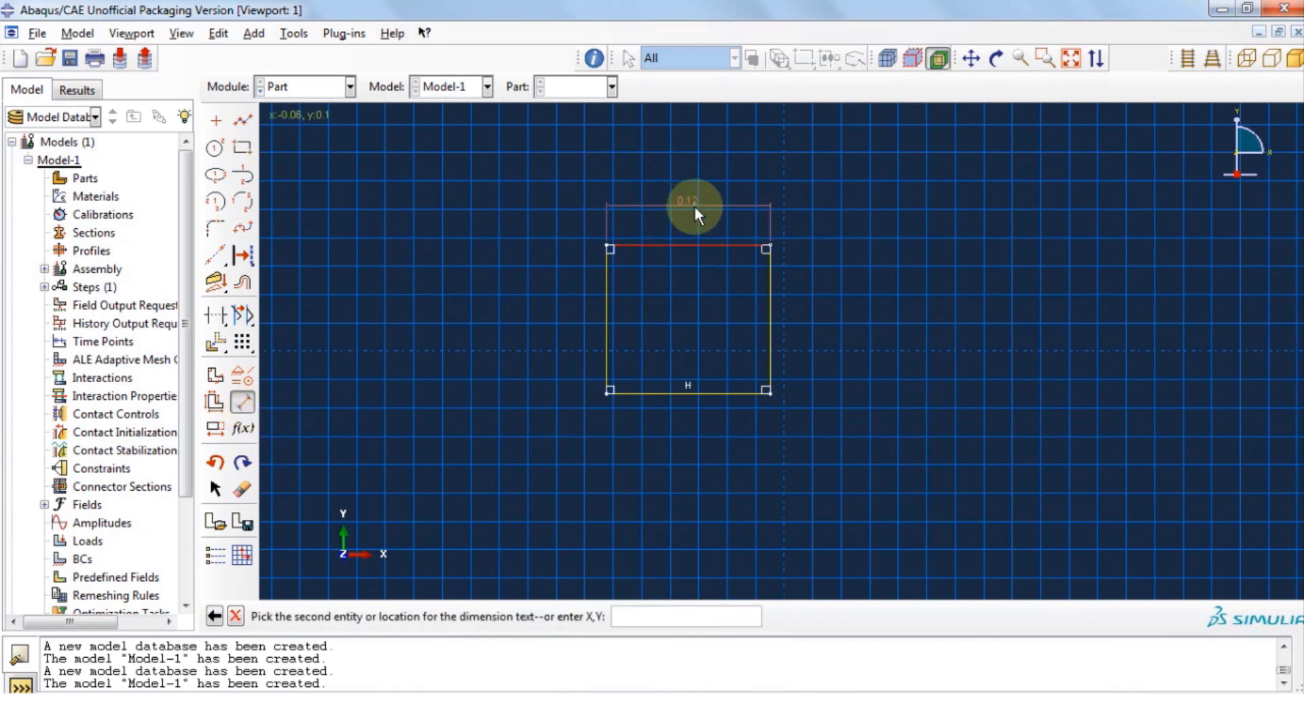
{"action": "left_click", "coordinate": [694, 205]}
{"action": "type", "text": "0.115"}
{"action": "key", "text": "BackSpace"}
{"action": "key", "text": "BackSpace"}
{"action": "key", "text": "BackSpace"}
{"action": "type", "text": "02"}
{"action": "key", "text": "Return"}
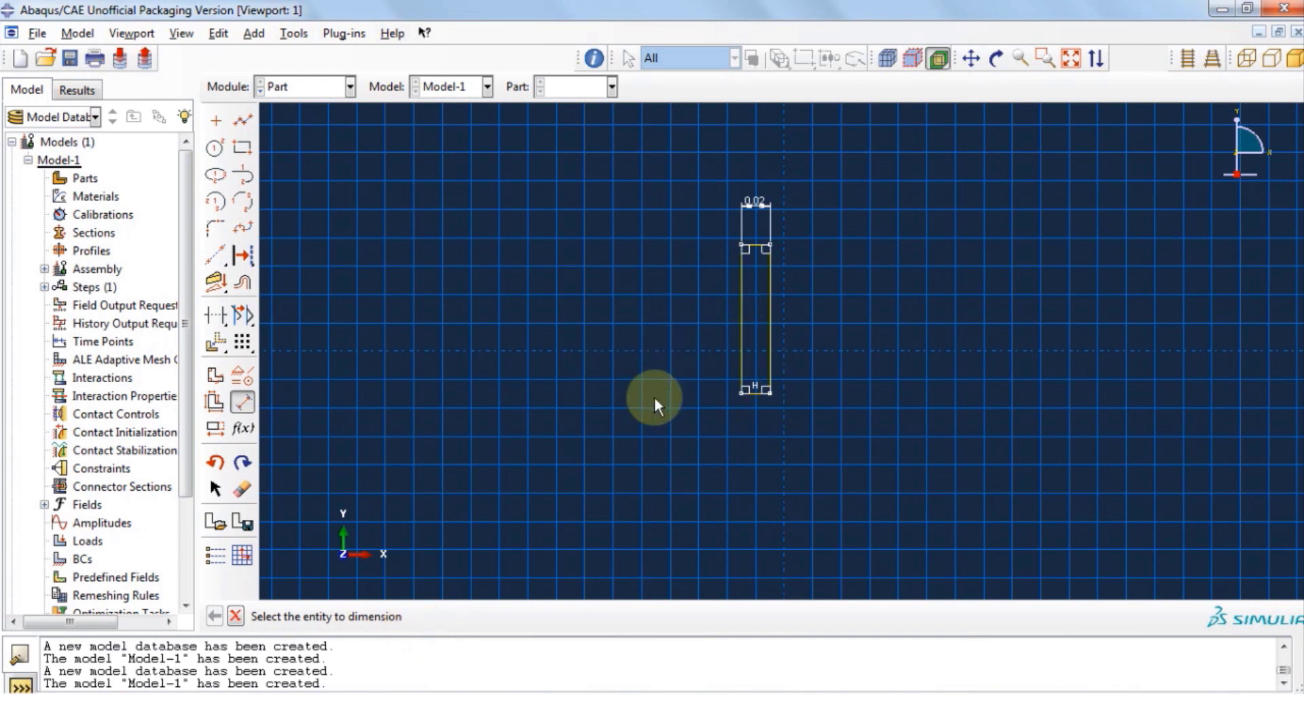
{"action": "left_click", "coordinate": [742, 312]}
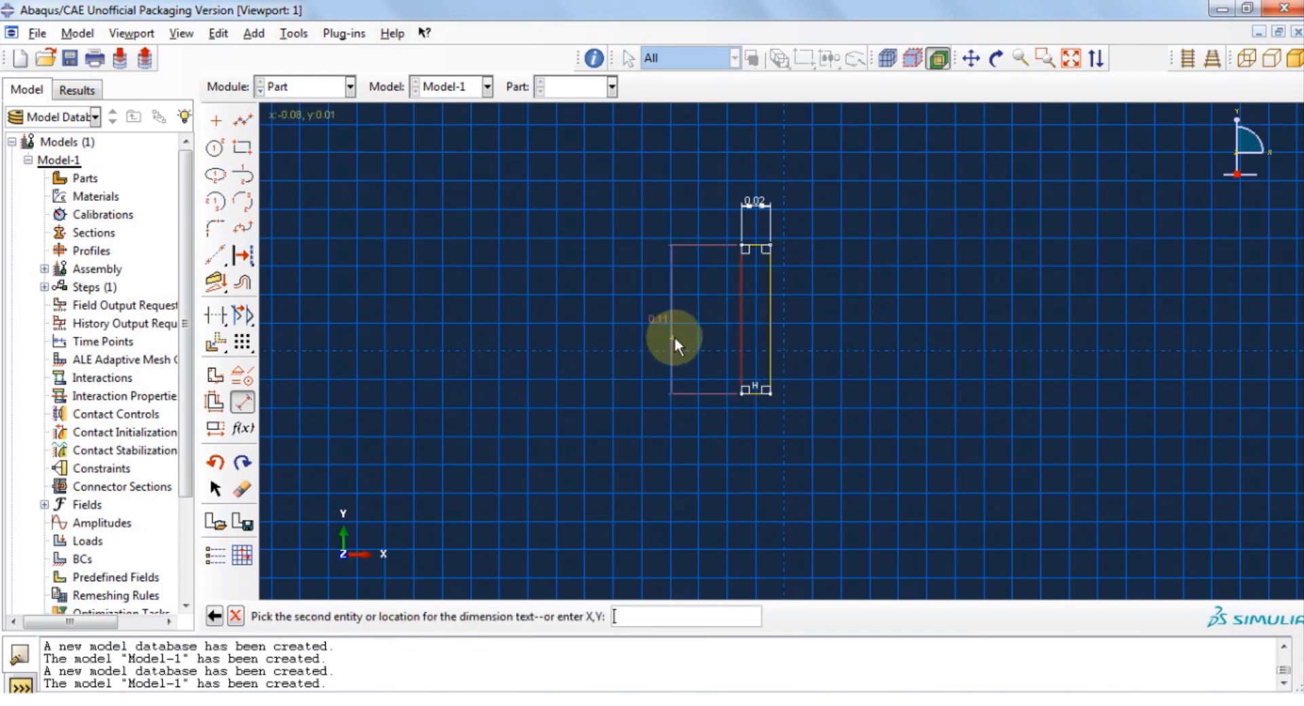
{"action": "left_click", "coordinate": [673, 336]}
{"action": "type", "text": "0.105"}
{"action": "key", "text": "BackSpace"}
{"action": "key", "text": "BackSpace"}
{"action": "key", "text": "BackSpace"}
{"action": "key", "text": "BackSpace"}
{"action": "type", "text": ".02"}
{"action": "key", "text": "Return"}
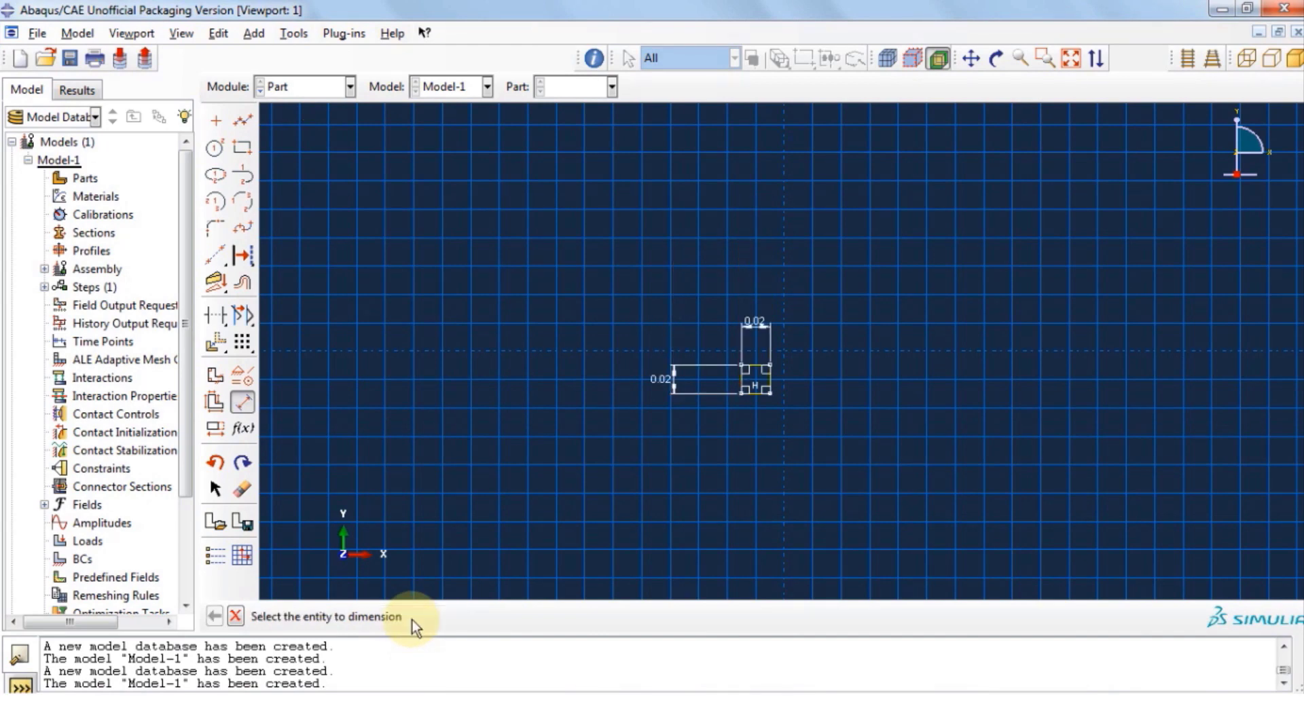
Step: Zoom in and select all four edges of the square for Offset Curves
{"action": "scroll", "coordinate": [790, 375], "scroll_direction": "up", "scroll_amount": 5}
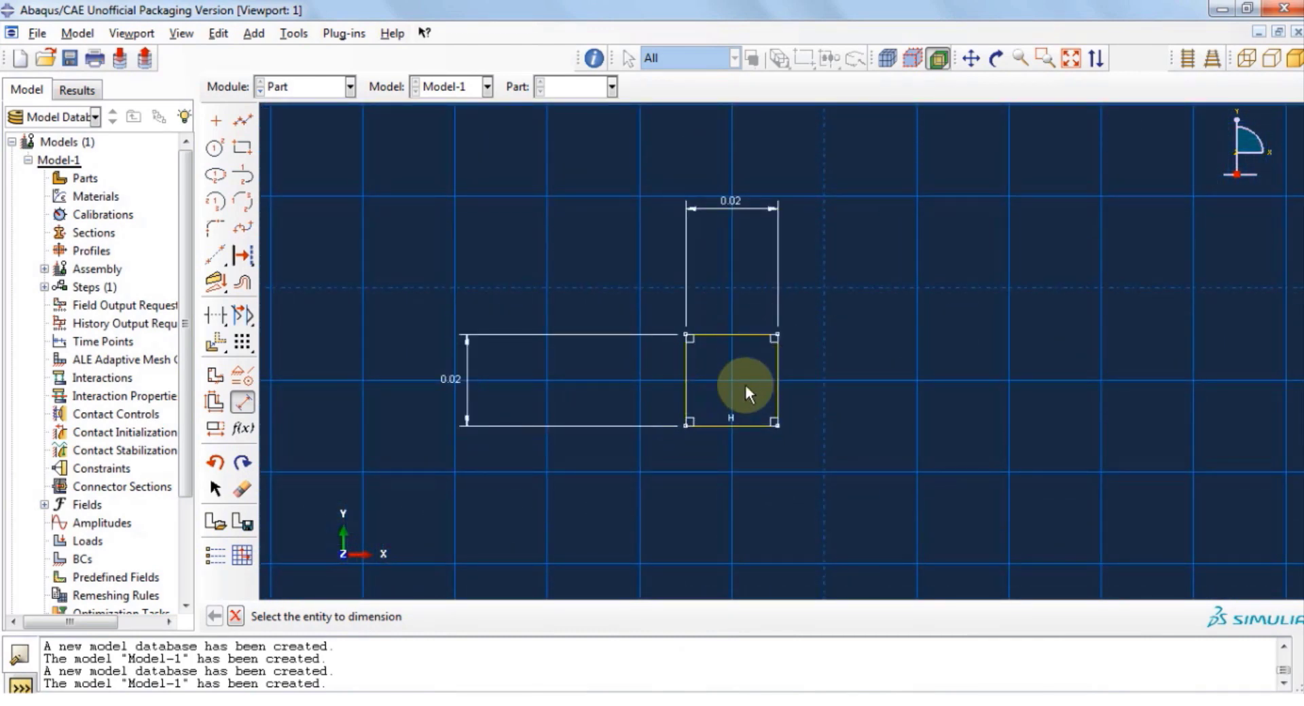
{"action": "left_click", "coordinate": [242, 283]}
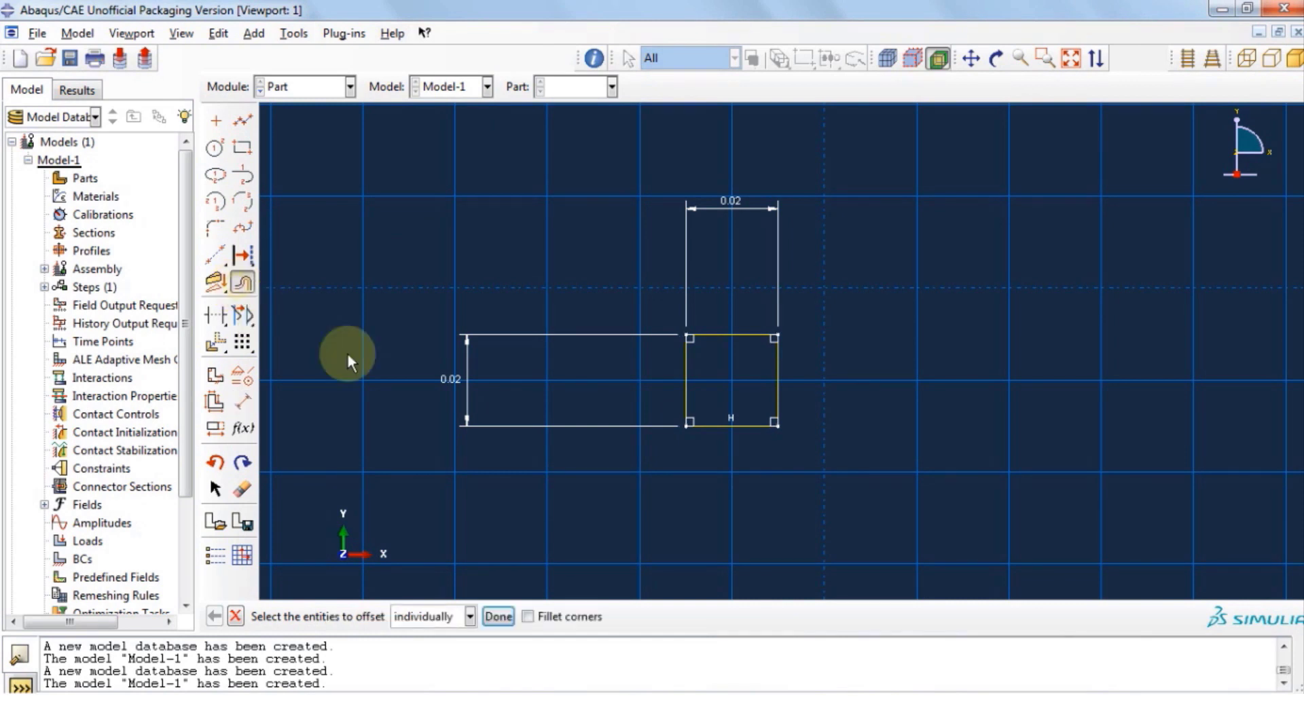
{"action": "left_click", "coordinate": [713, 333]}
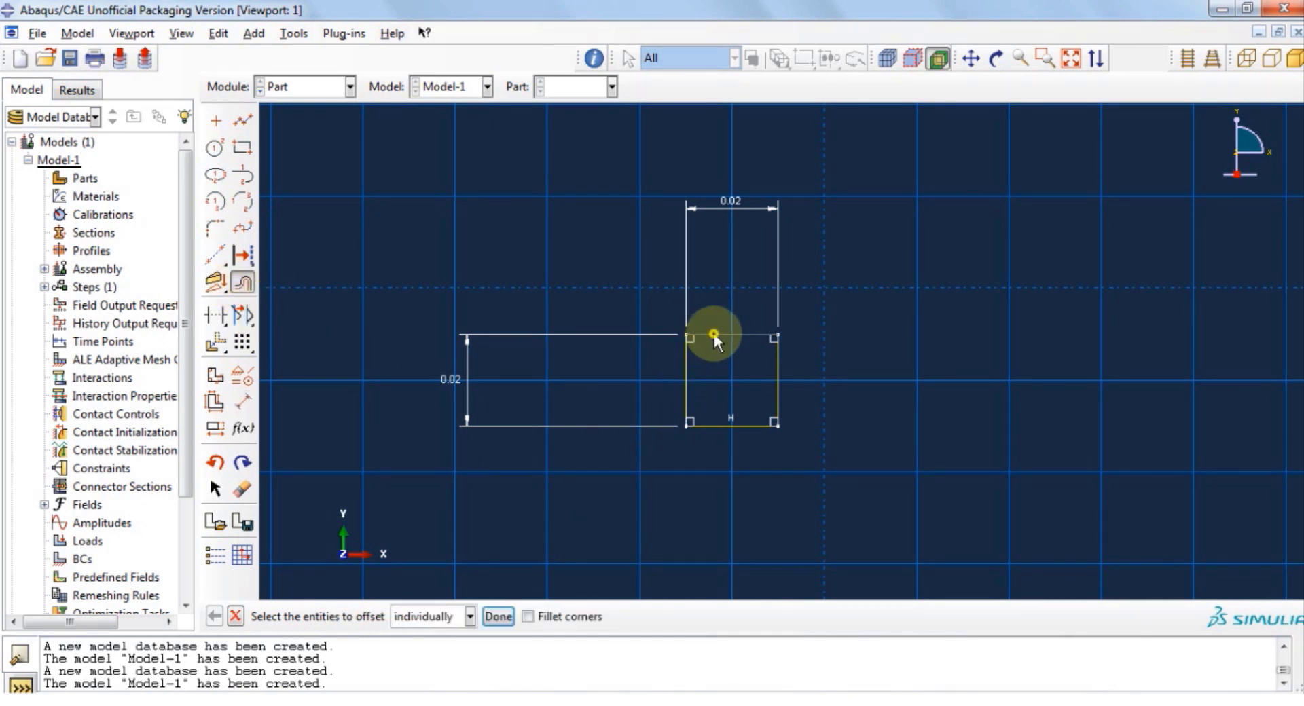
{"action": "left_click", "coordinate": [777, 379], "text": "shift"}
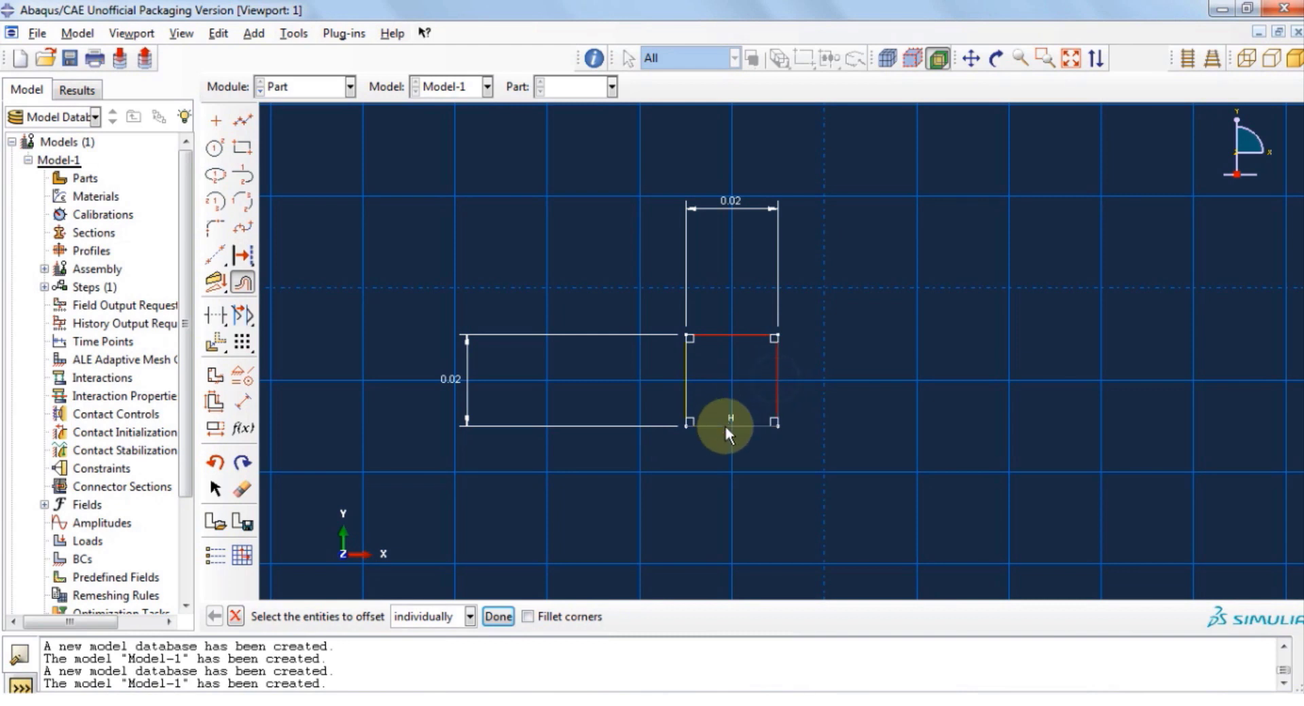
{"action": "left_click", "coordinate": [744, 422], "text": "shift"}
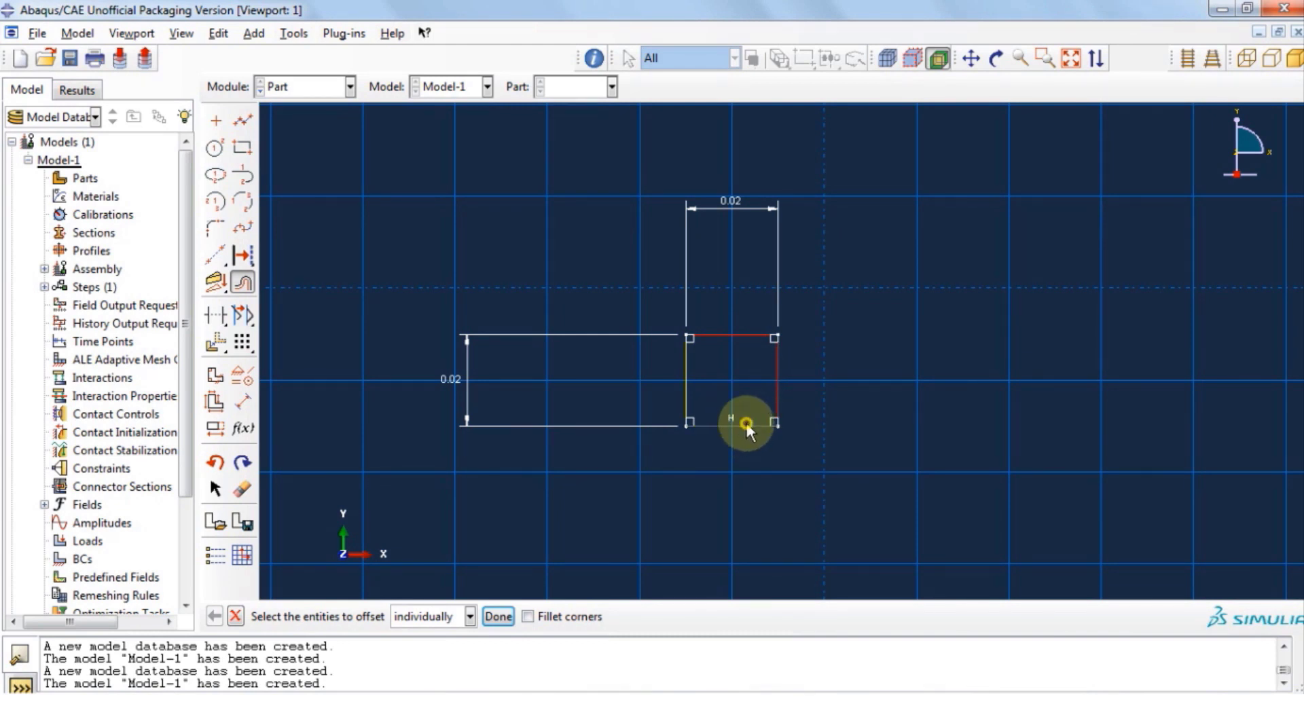
{"action": "left_click", "coordinate": [686, 375], "text": "shift"}
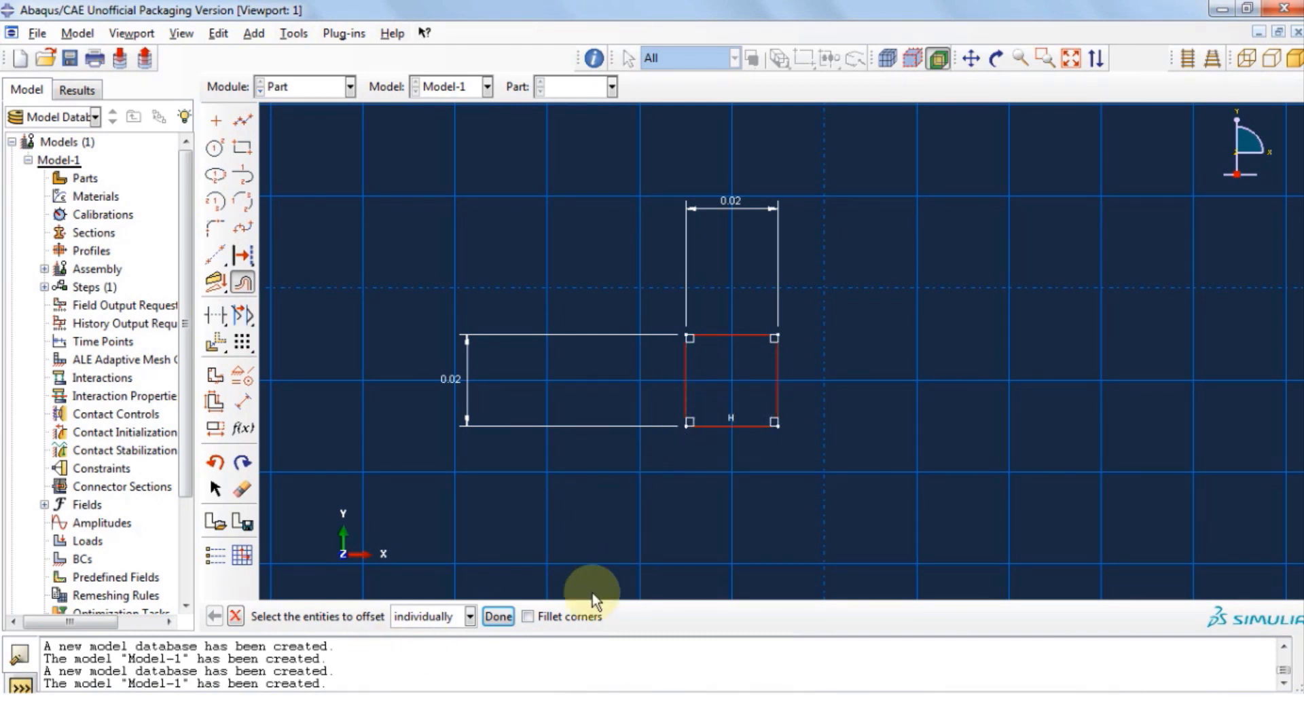
{"action": "left_click", "coordinate": [498, 616]}
Step: Offset the edges 0.005 to the inner side after 0.01 fails
{"action": "left_click", "coordinate": [384, 617]}
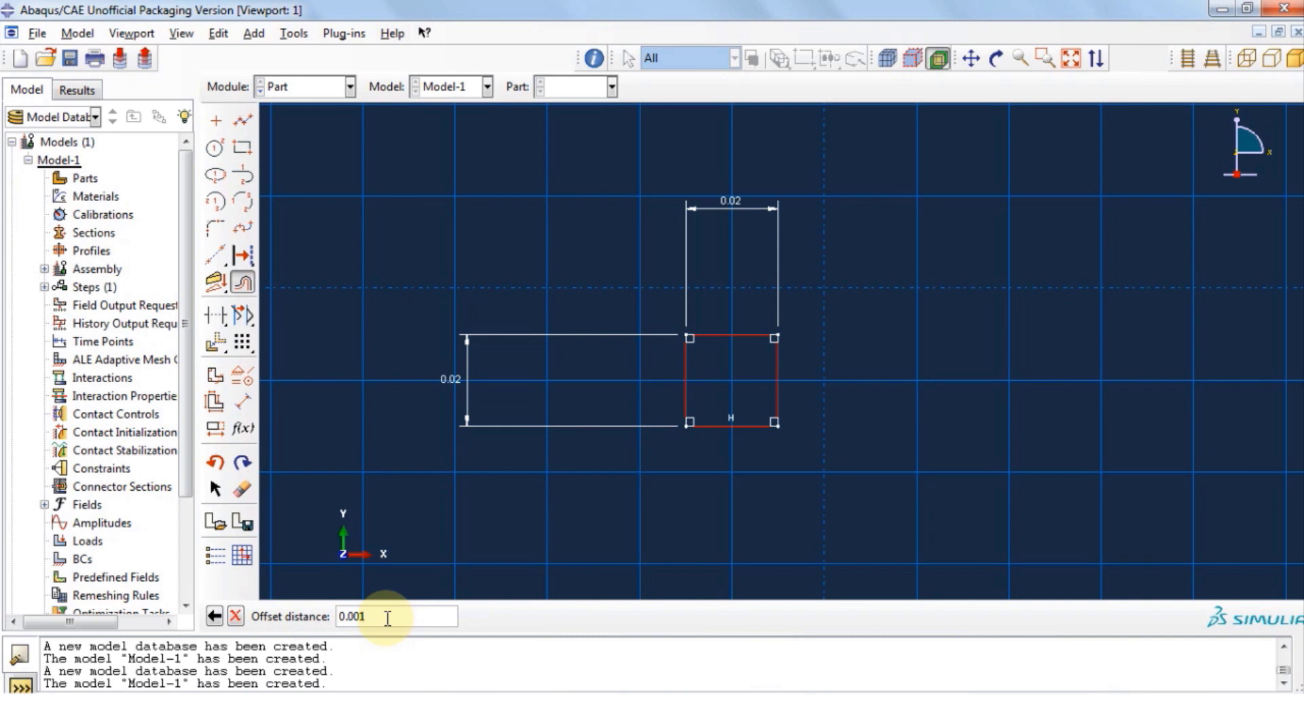
{"action": "key", "text": "BackSpace"}
{"action": "key", "text": "BackSpace"}
{"action": "type", "text": "1"}
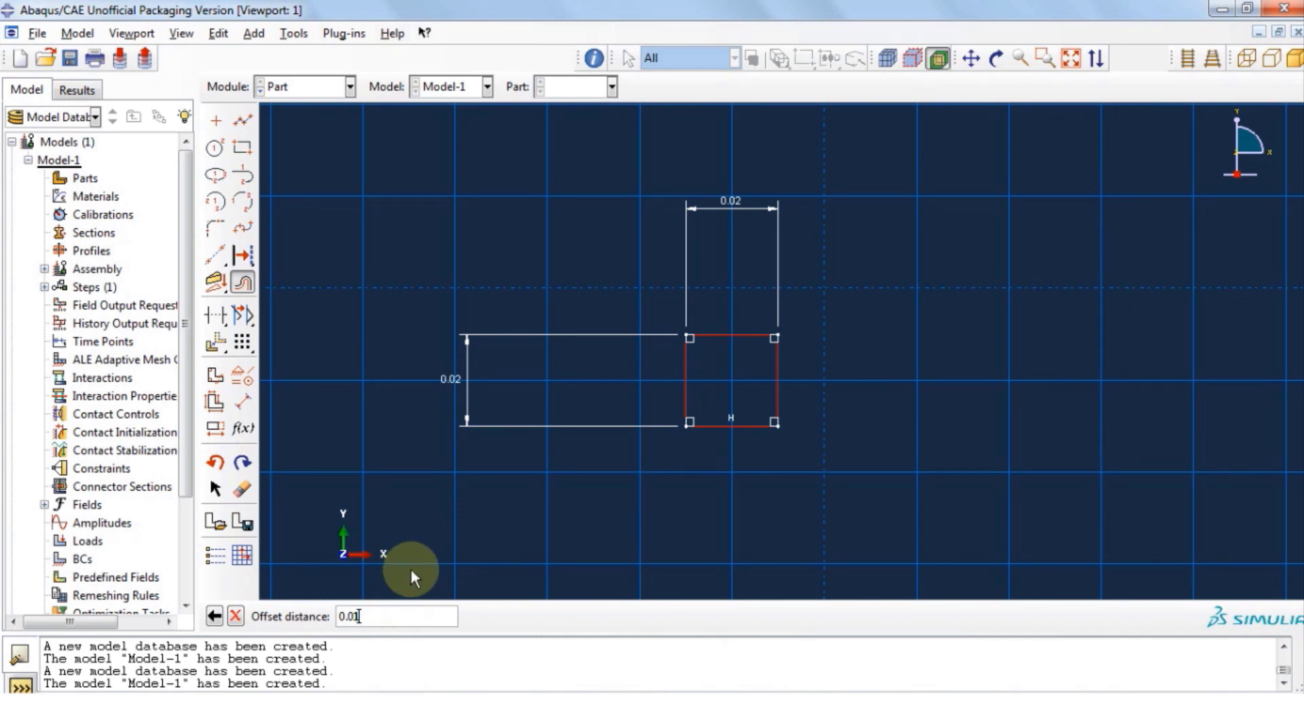
{"action": "key", "text": "Return"}
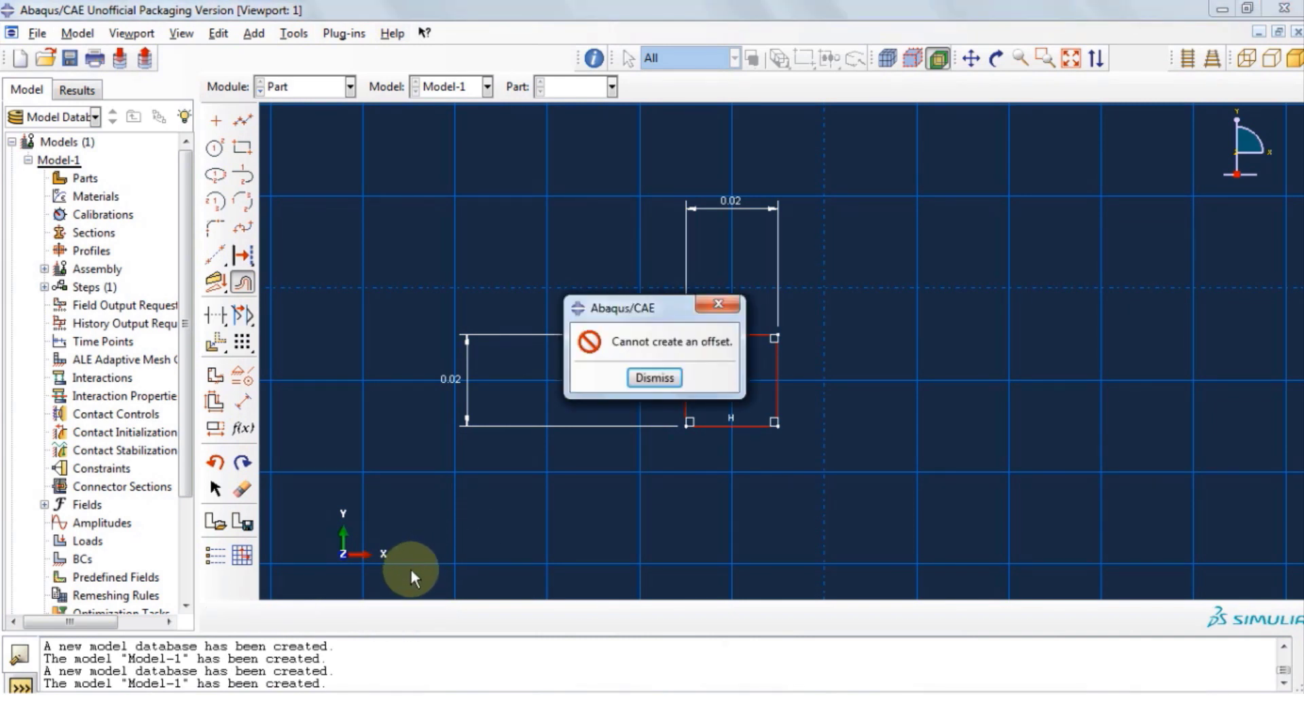
{"action": "left_click", "coordinate": [639, 380]}
{"action": "left_click", "coordinate": [382, 616]}
{"action": "key", "text": "BackSpace"}
{"action": "type", "text": "05"}
{"action": "key", "text": "Return"}
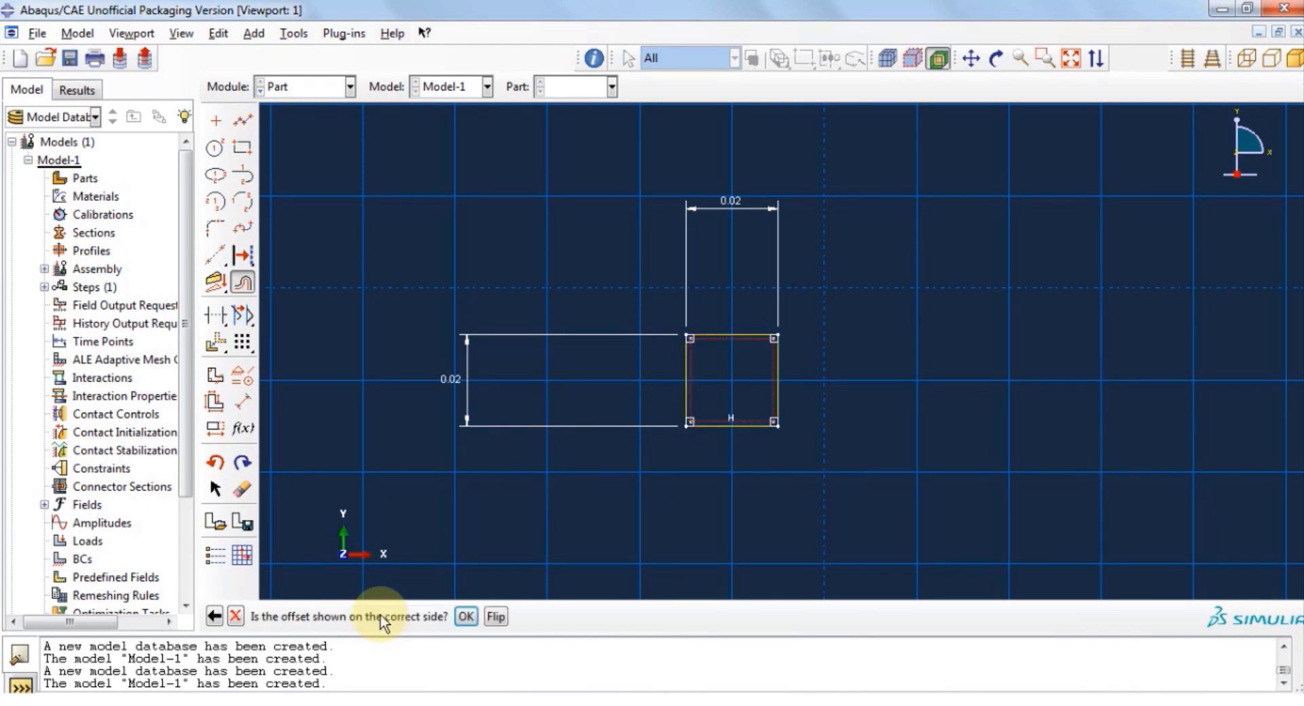
{"action": "left_click", "coordinate": [466, 616]}
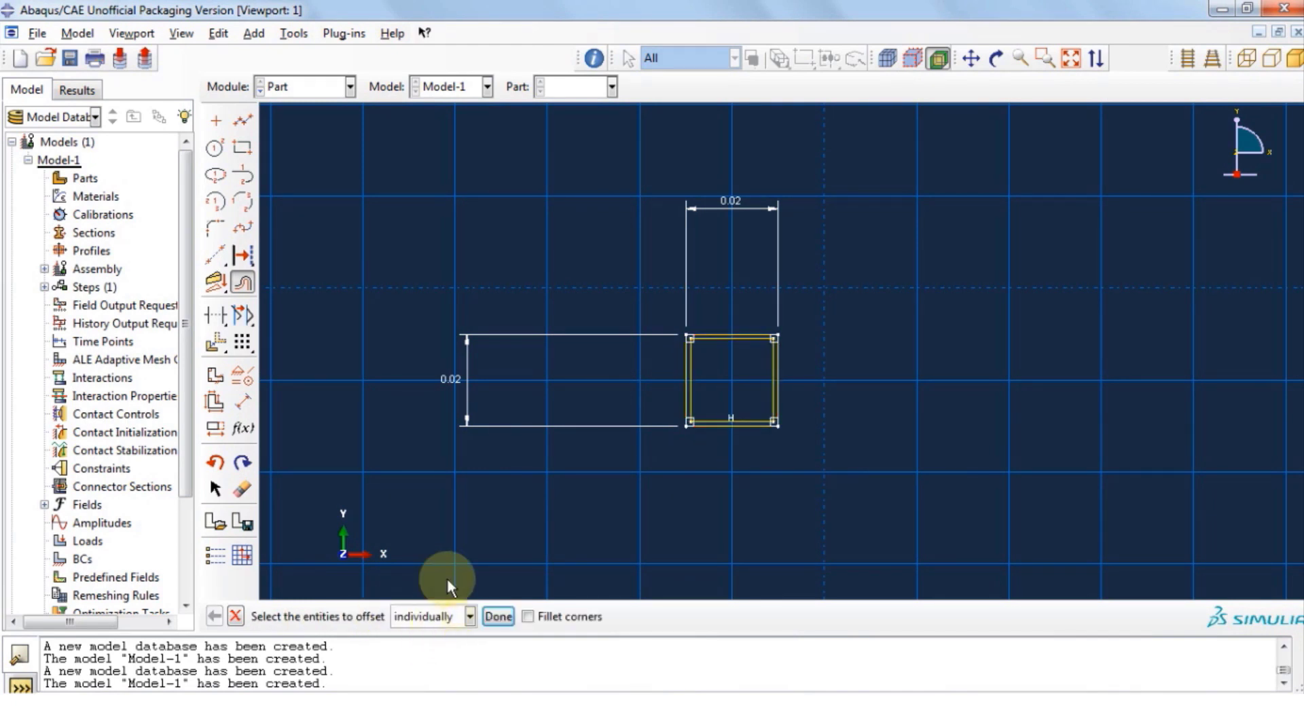
Step: Finish the hollow-square sketch and start editing the base extrusion depth
{"action": "left_click", "coordinate": [503, 617]}
{"action": "left_click", "coordinate": [476, 616]}
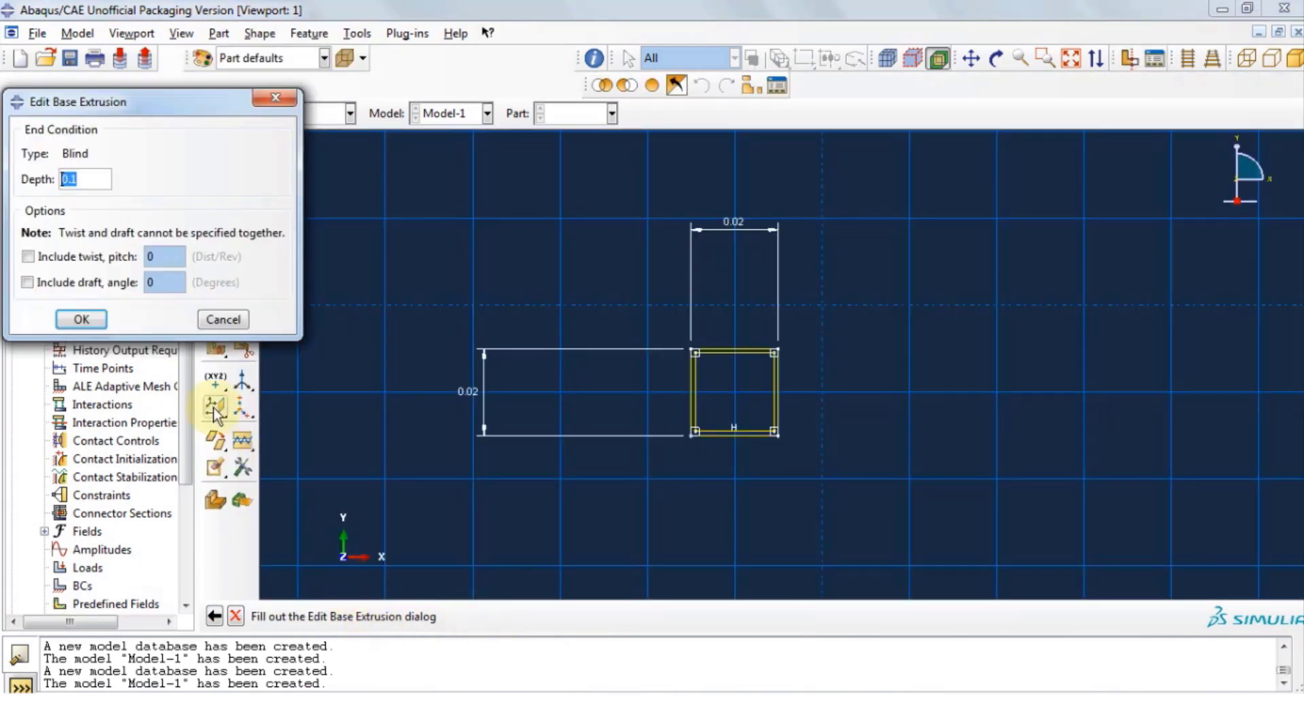
{"action": "left_click", "coordinate": [102, 182]}
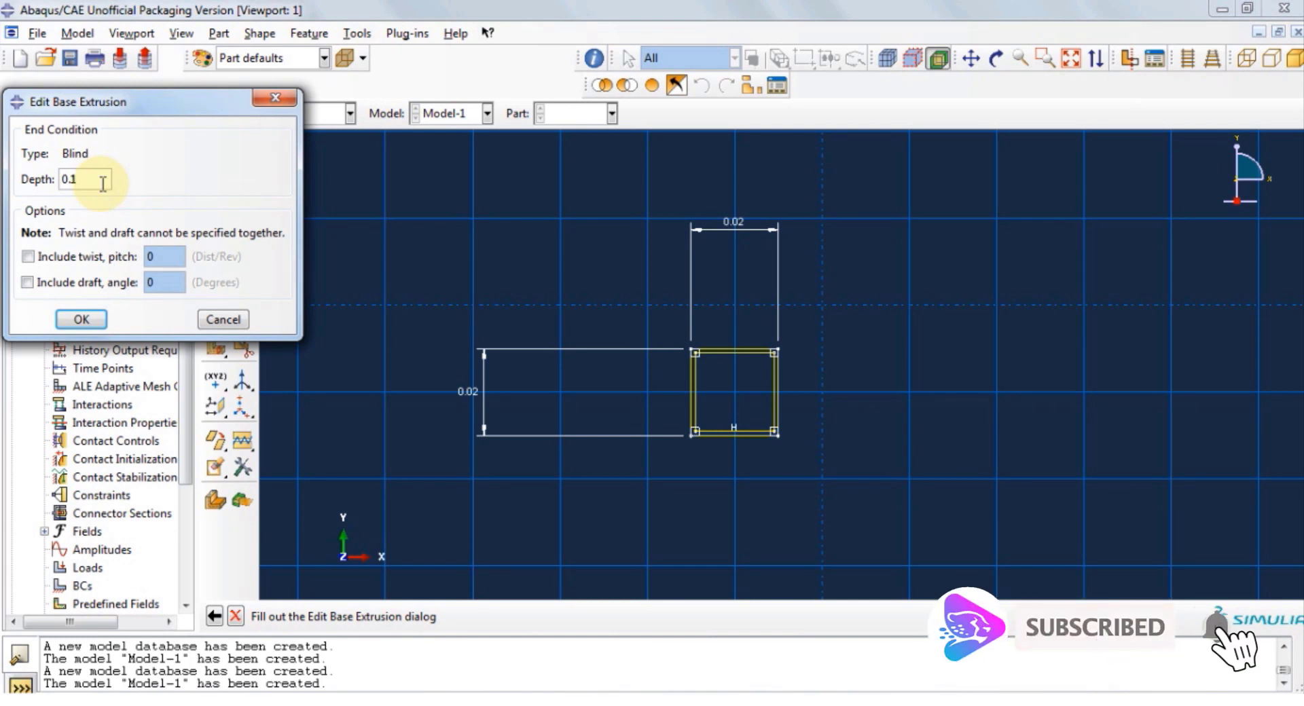
{"action": "key", "text": "BackSpace"}
Step: Set the extrusion depth to 0.5 to create the tube, then zoom out
{"action": "type", "text": "5"}
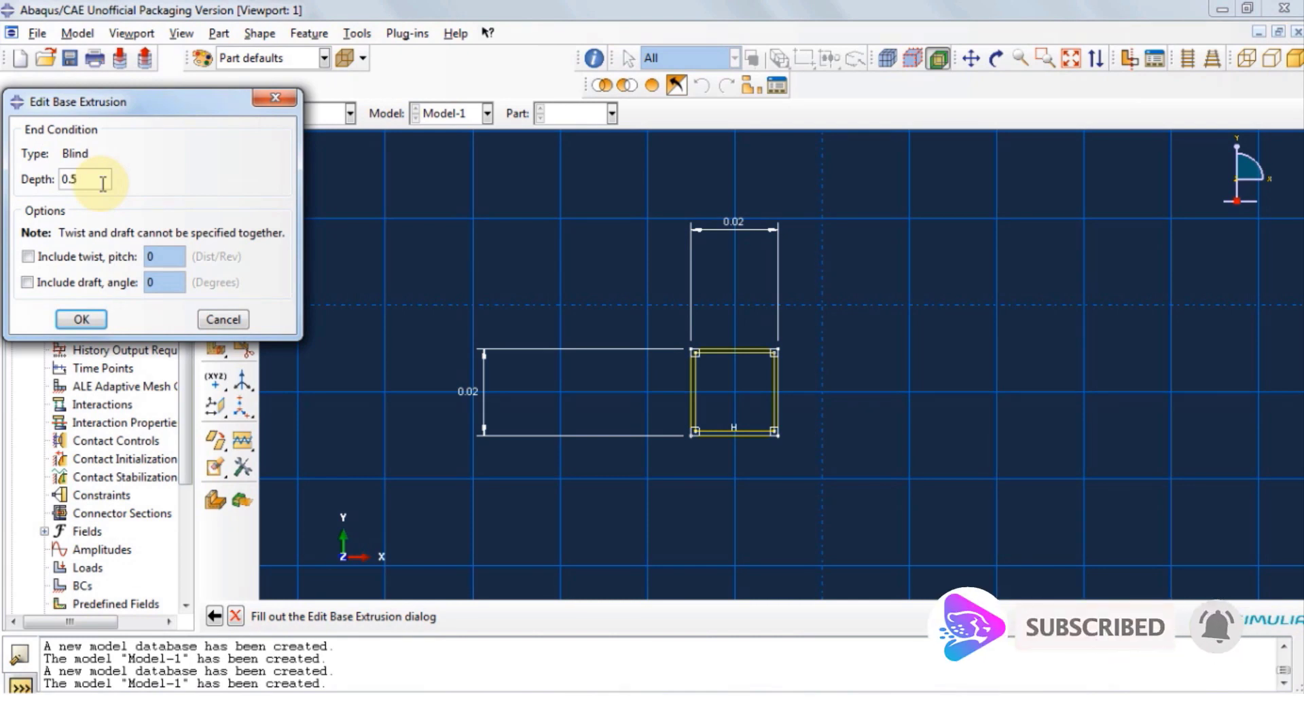
{"action": "left_click", "coordinate": [99, 325]}
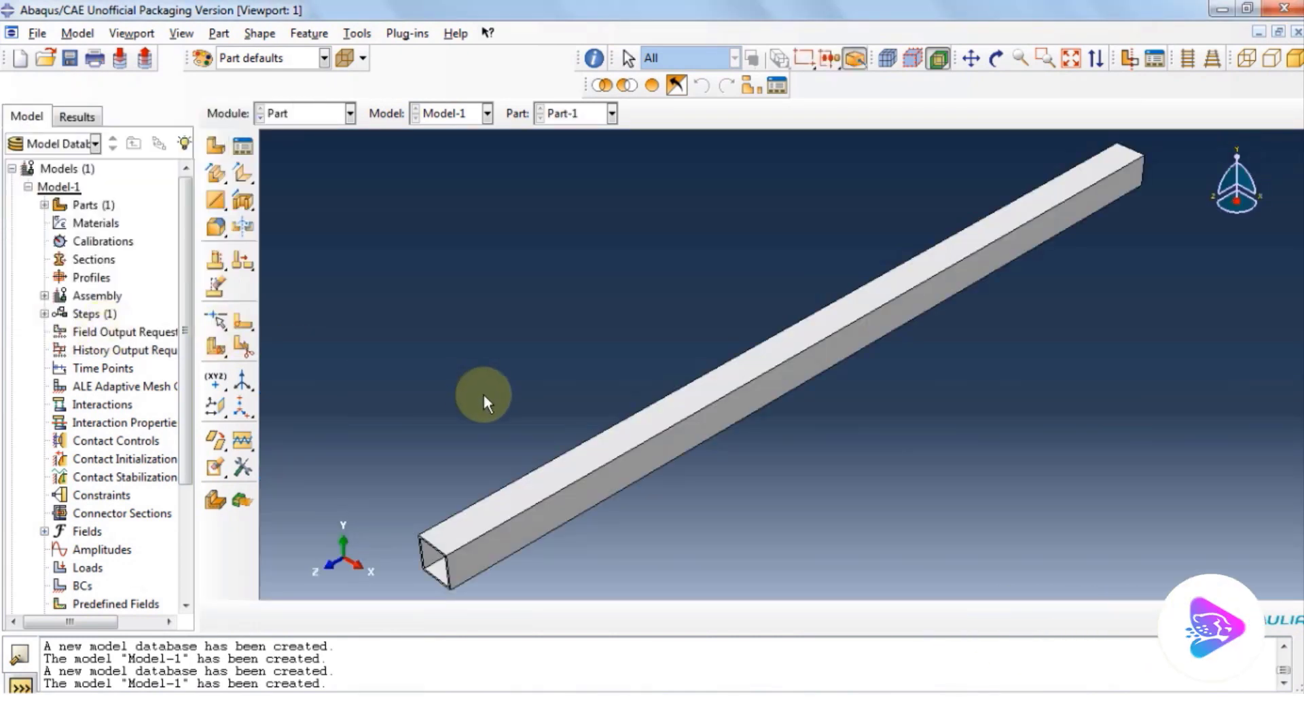
{"action": "scroll", "coordinate": [483, 394], "scroll_direction": "down", "scroll_amount": 1}
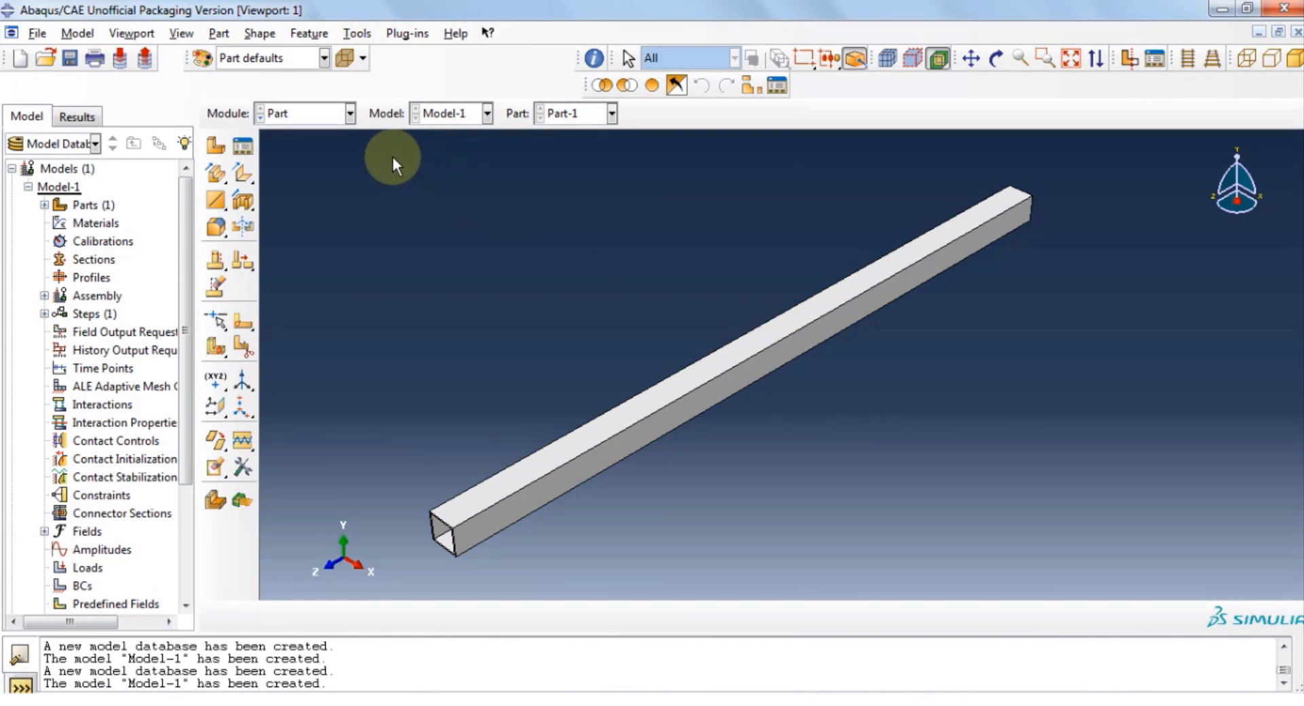
Step: In the Property module, create a new material named steel
{"action": "left_click", "coordinate": [350, 113]}
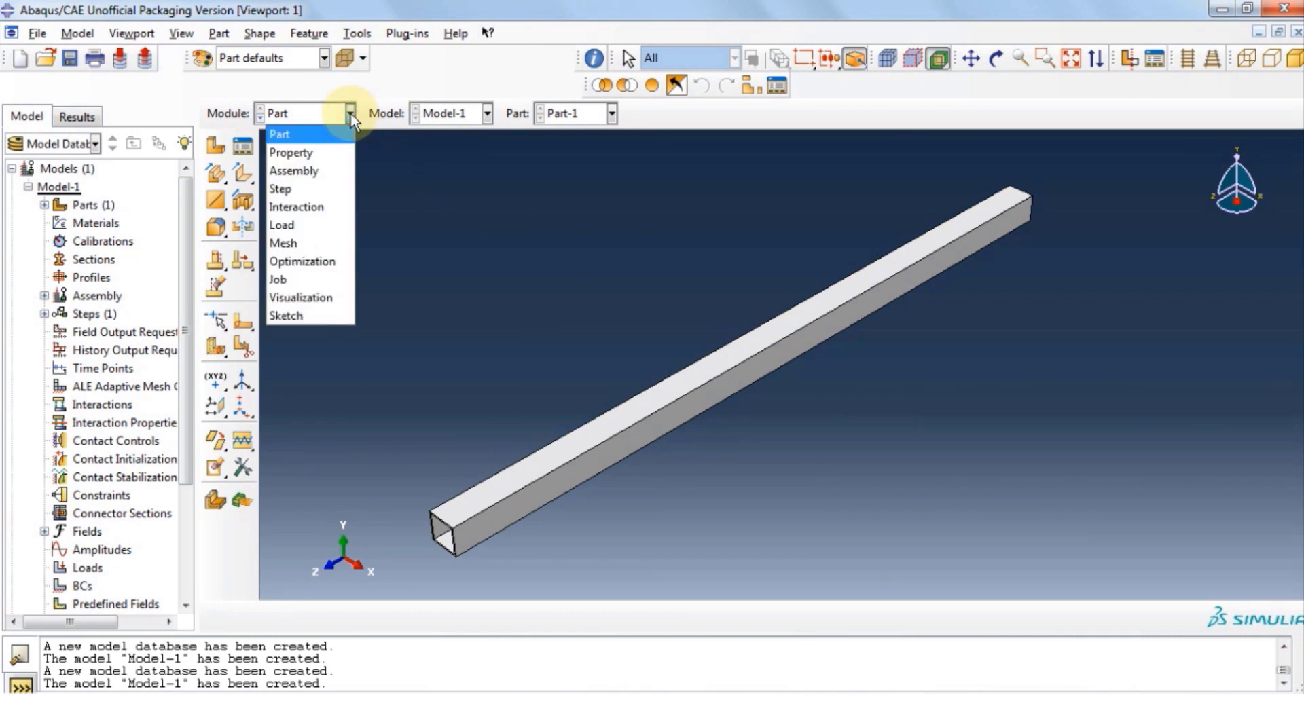
{"action": "left_click", "coordinate": [329, 152]}
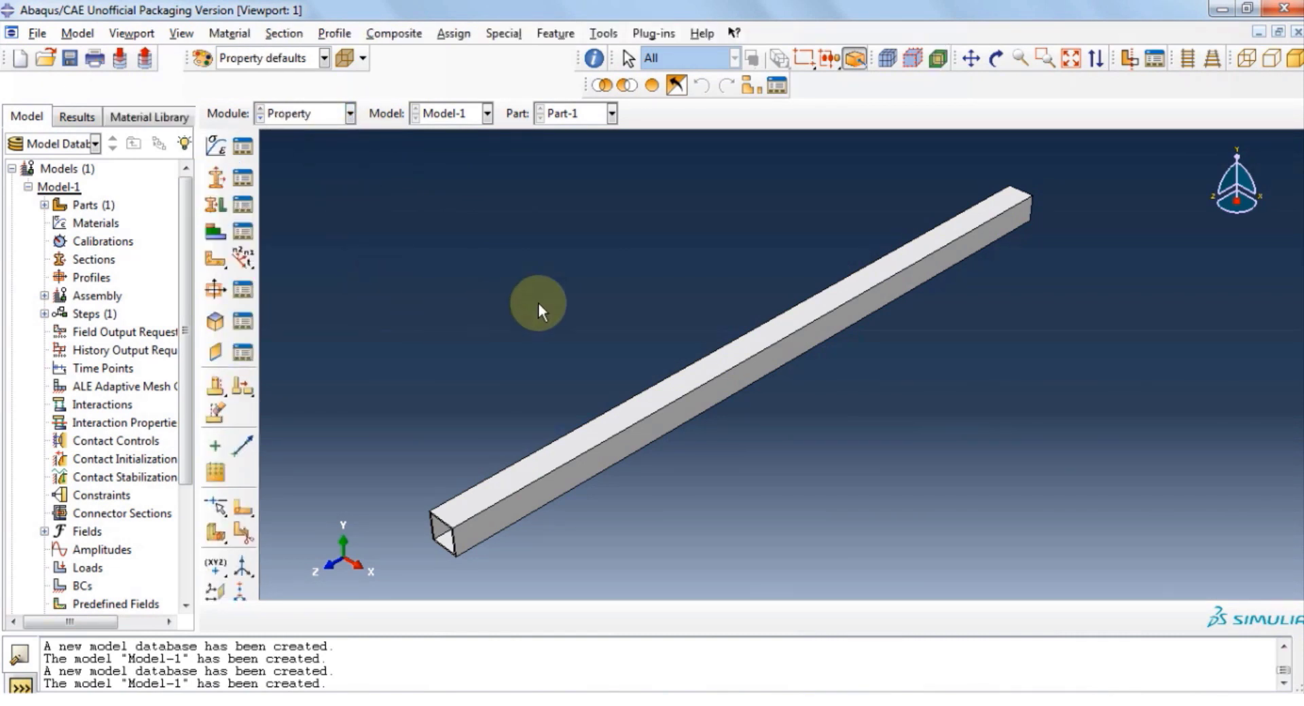
{"action": "left_click", "coordinate": [216, 145]}
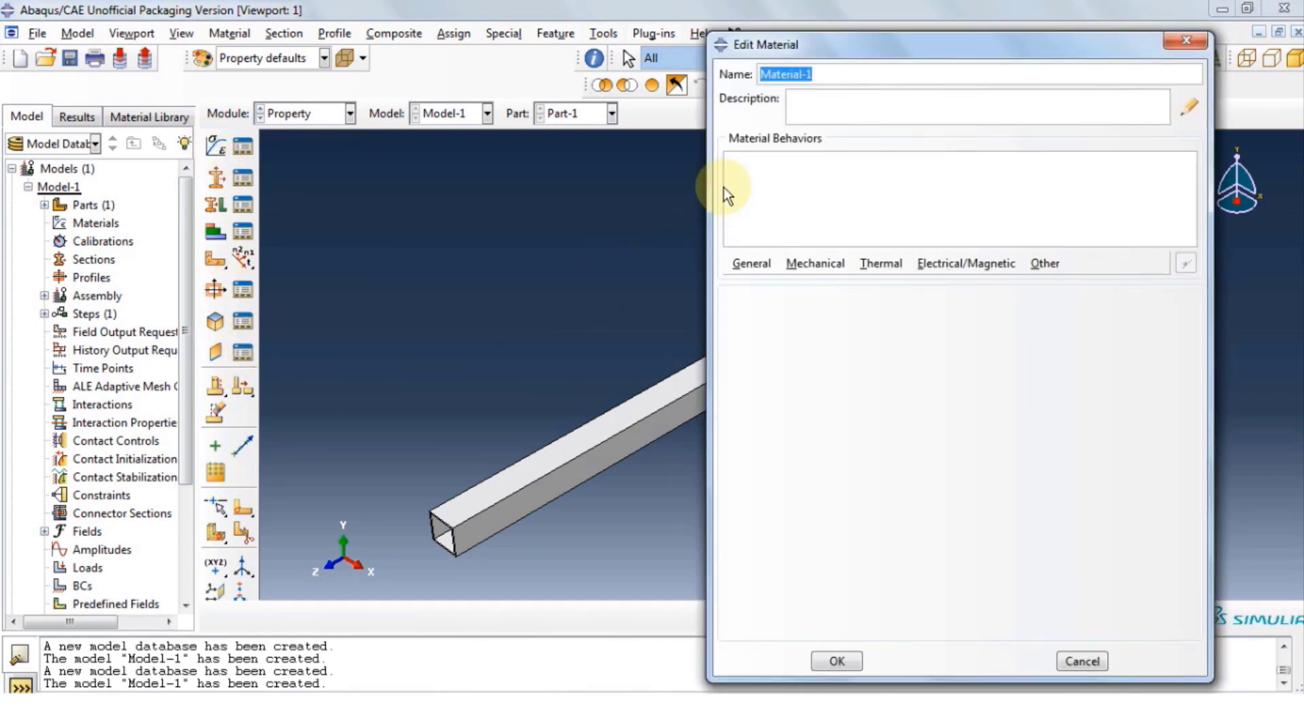
{"action": "left_click", "coordinate": [831, 75]}
{"action": "key", "text": "BackSpace"}
{"action": "key", "text": "BackSpace"}
{"action": "key", "text": "BackSpace"}
{"action": "key", "text": "BackSpace"}
{"action": "key", "text": "BackSpace"}
{"action": "key", "text": "BackSpace"}
{"action": "key", "text": "BackSpace"}
{"action": "key", "text": "BackSpace"}
{"action": "key", "text": "BackSpace"}
{"action": "key", "text": "BackSpace"}
{"action": "type", "text": "steel"}
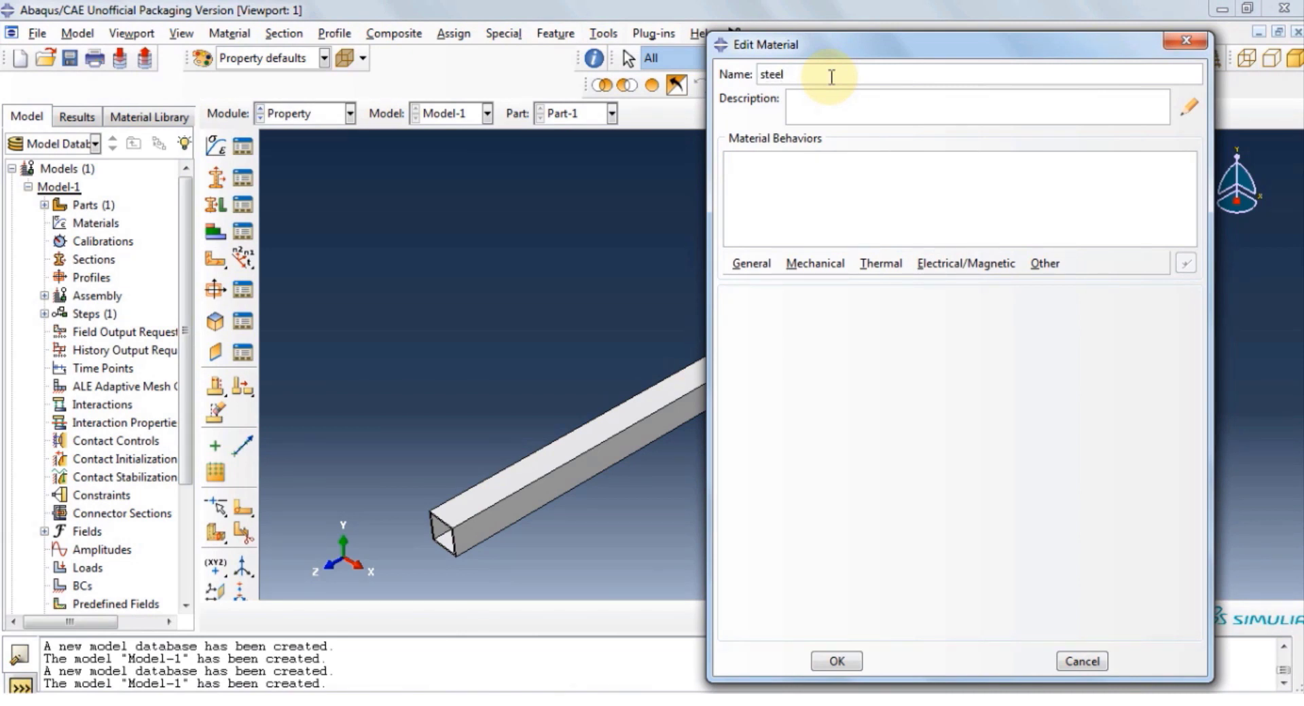
Step: Give steel elastic behaviour with Young's modulus 200e9 and Poisson's ratio 0.3
{"action": "left_click", "coordinate": [823, 265]}
{"action": "mouse_move", "coordinate": [975, 298]}
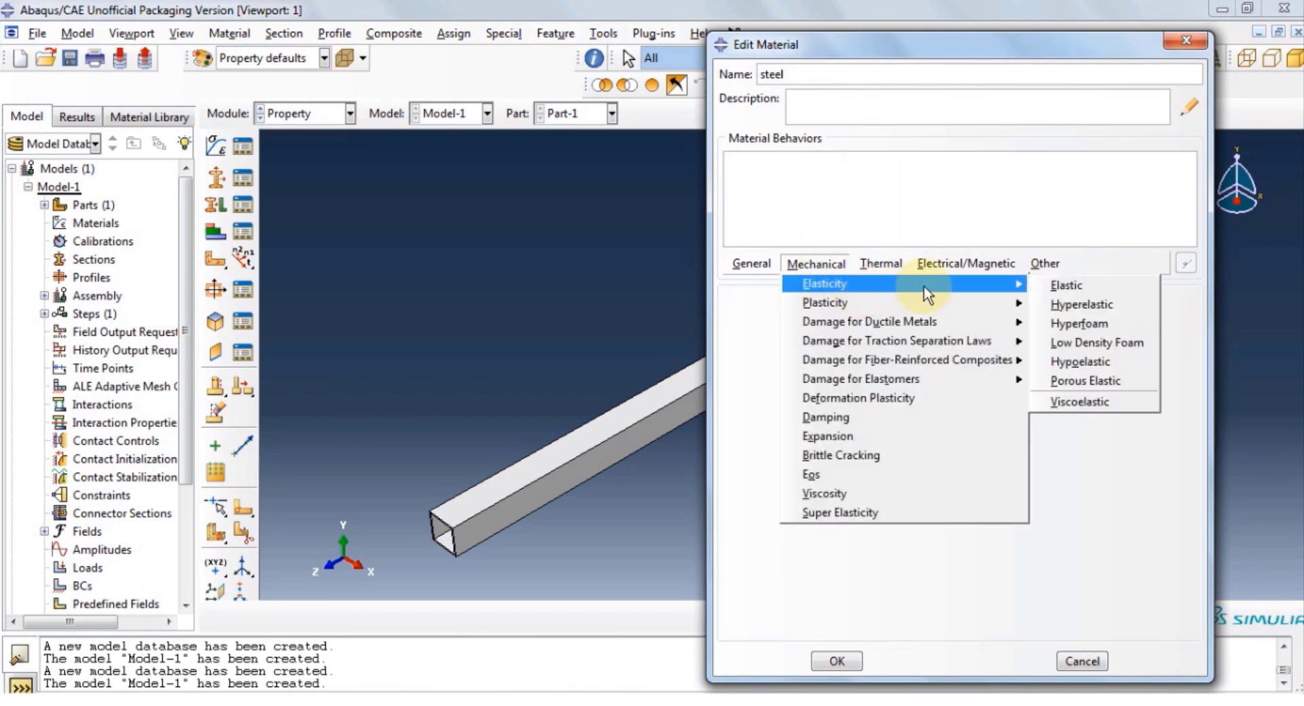
{"action": "left_click", "coordinate": [1065, 285]}
{"action": "left_click", "coordinate": [789, 525]}
{"action": "type", "text": "200e9"}
{"action": "left_click", "coordinate": [892, 521]}
{"action": "type", "text": "0.3"}
{"action": "left_click", "coordinate": [834, 662]}
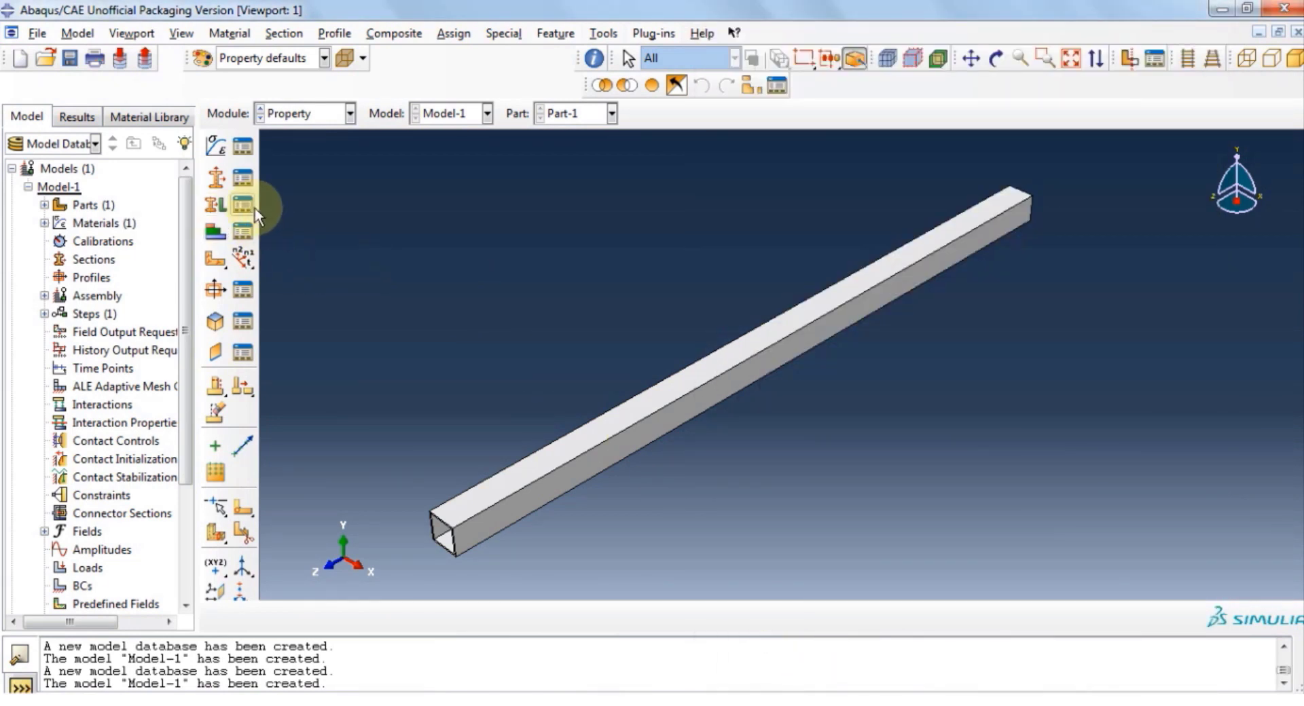
Step: Create a solid homogeneous steel section and assign it to the whole tube
{"action": "left_click", "coordinate": [216, 178]}
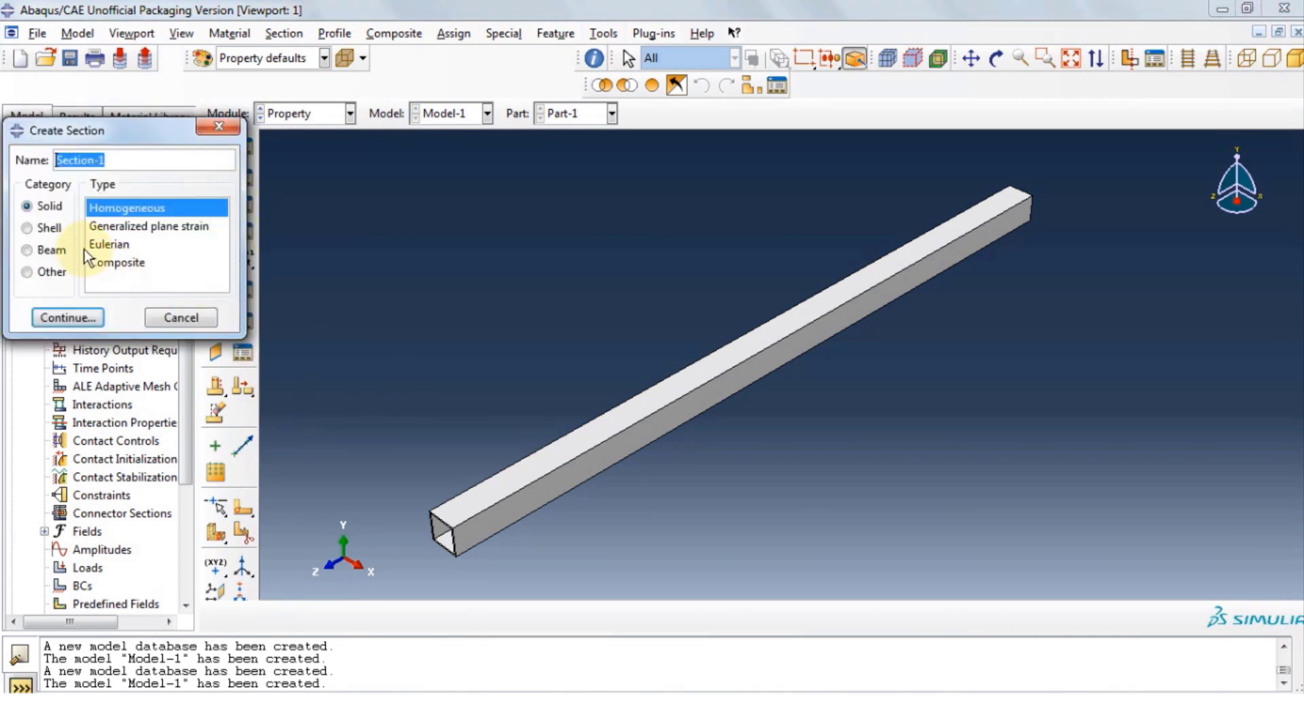
{"action": "left_click", "coordinate": [61, 317]}
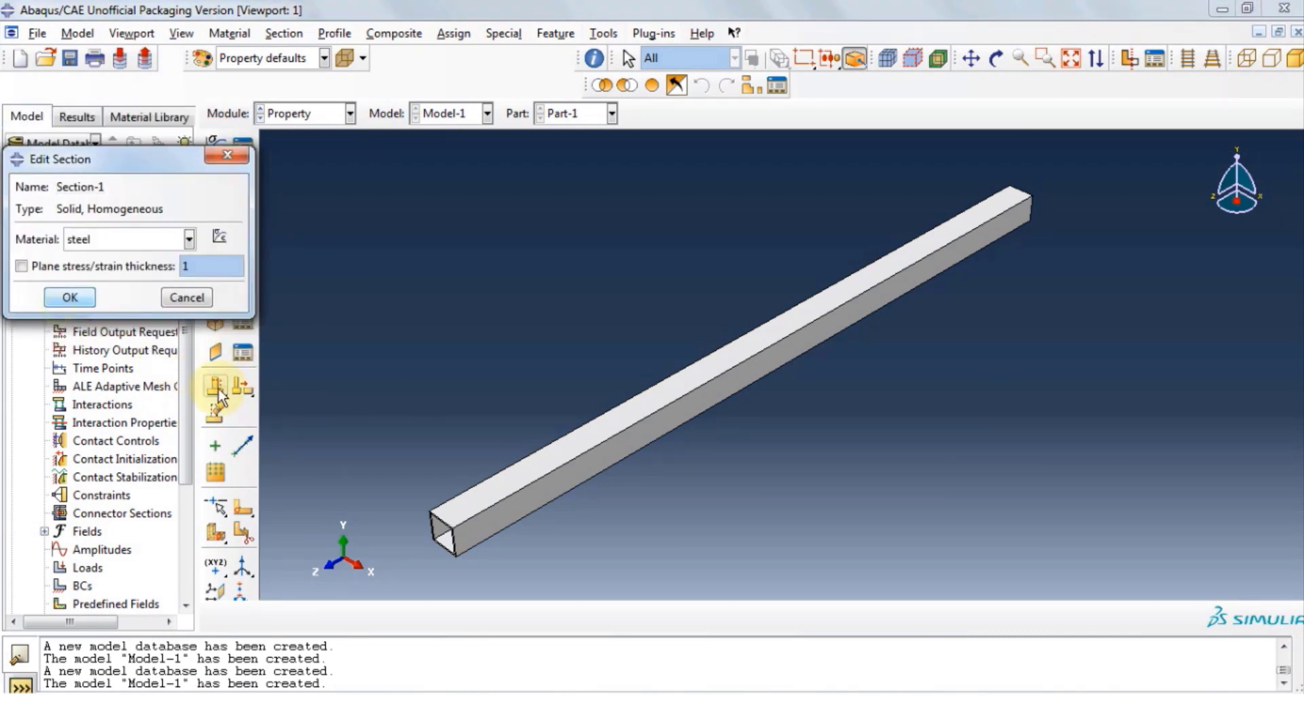
{"action": "left_click", "coordinate": [66, 295]}
{"action": "left_click", "coordinate": [214, 207]}
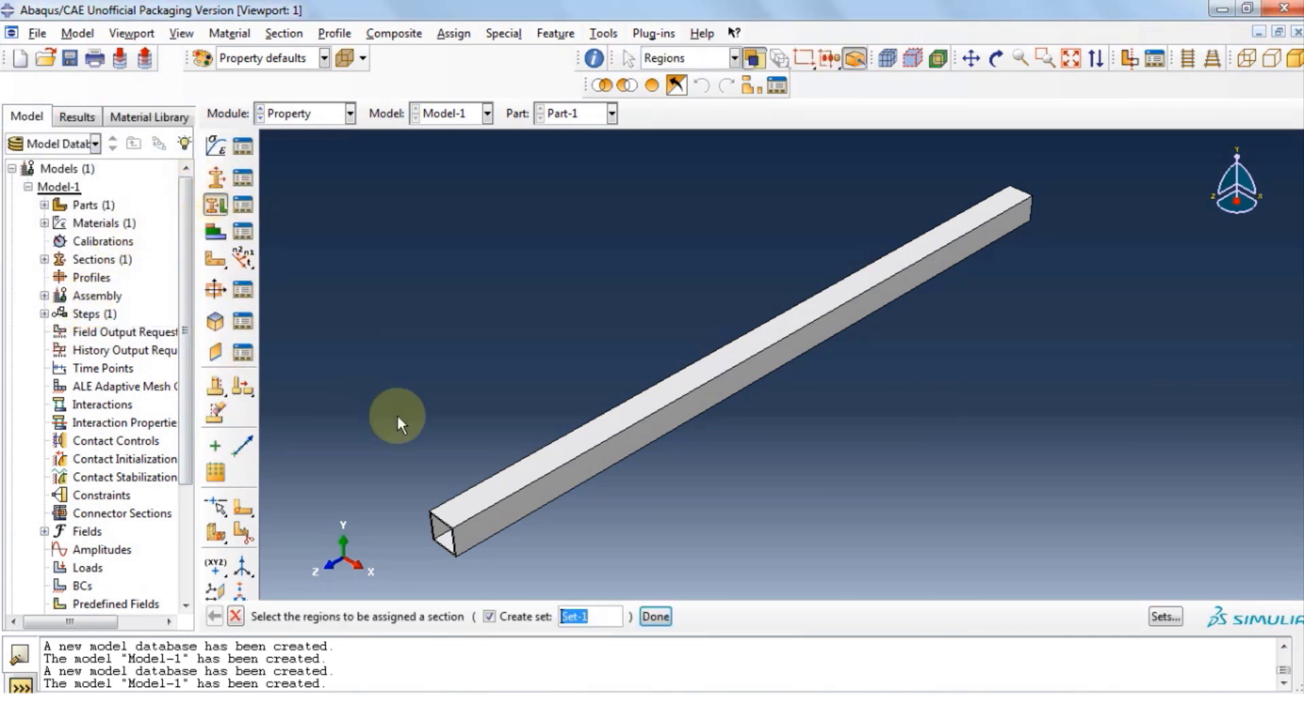
{"action": "left_click", "coordinate": [458, 519]}
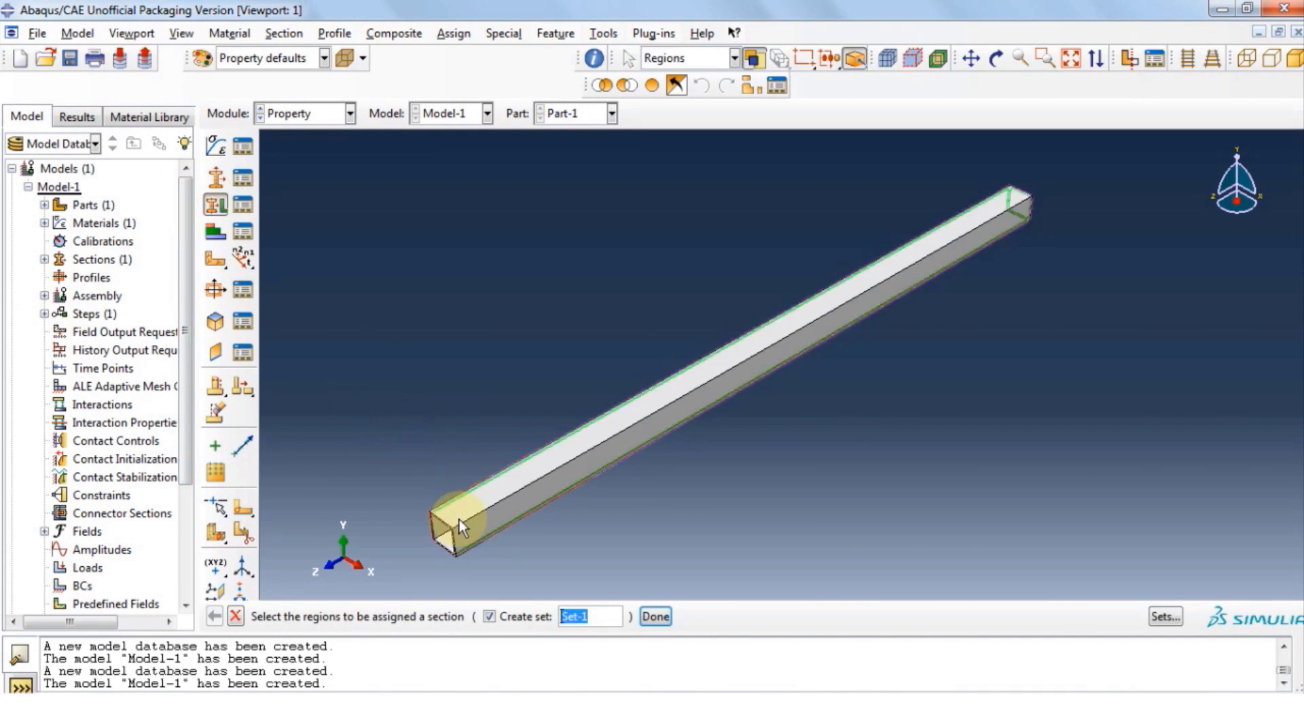
{"action": "left_click", "coordinate": [655, 616]}
{"action": "left_click", "coordinate": [70, 409]}
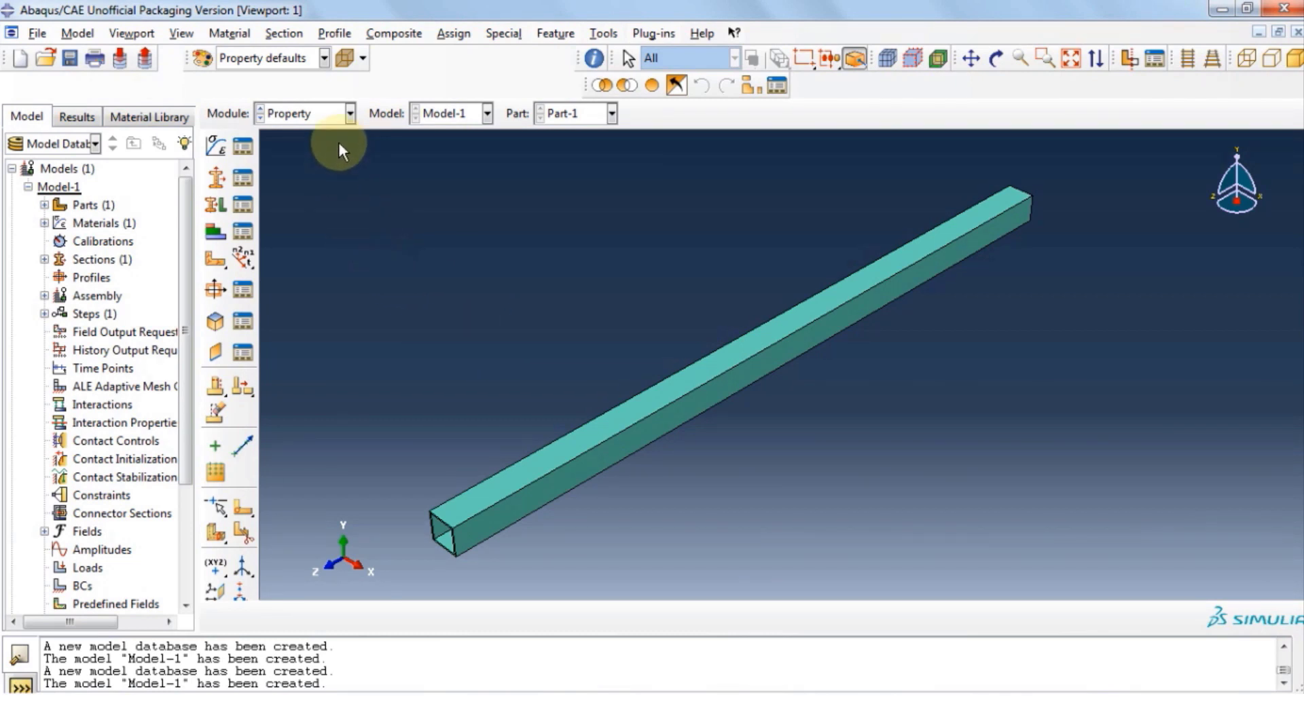
Step: In the Assembly module, start an independent instance of Part-1
{"action": "left_click", "coordinate": [350, 114]}
{"action": "left_click", "coordinate": [319, 170]}
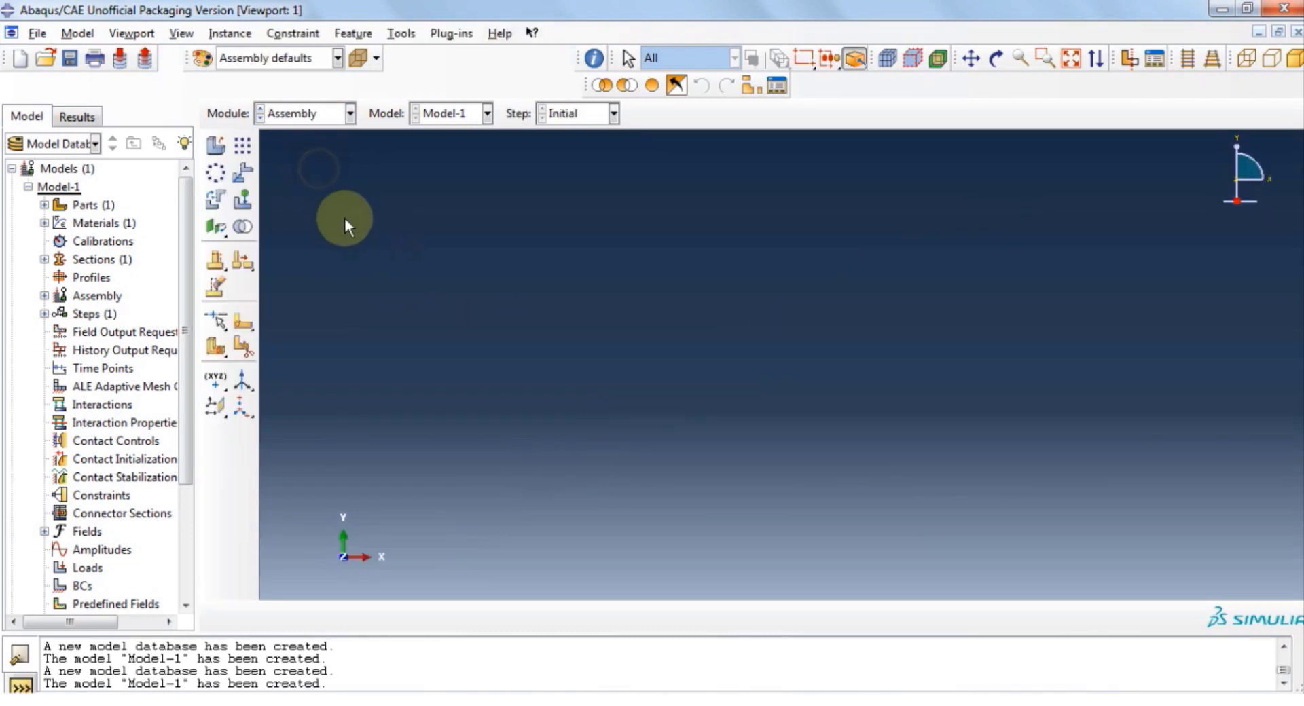
{"action": "left_click", "coordinate": [231, 36]}
{"action": "left_click", "coordinate": [239, 54]}
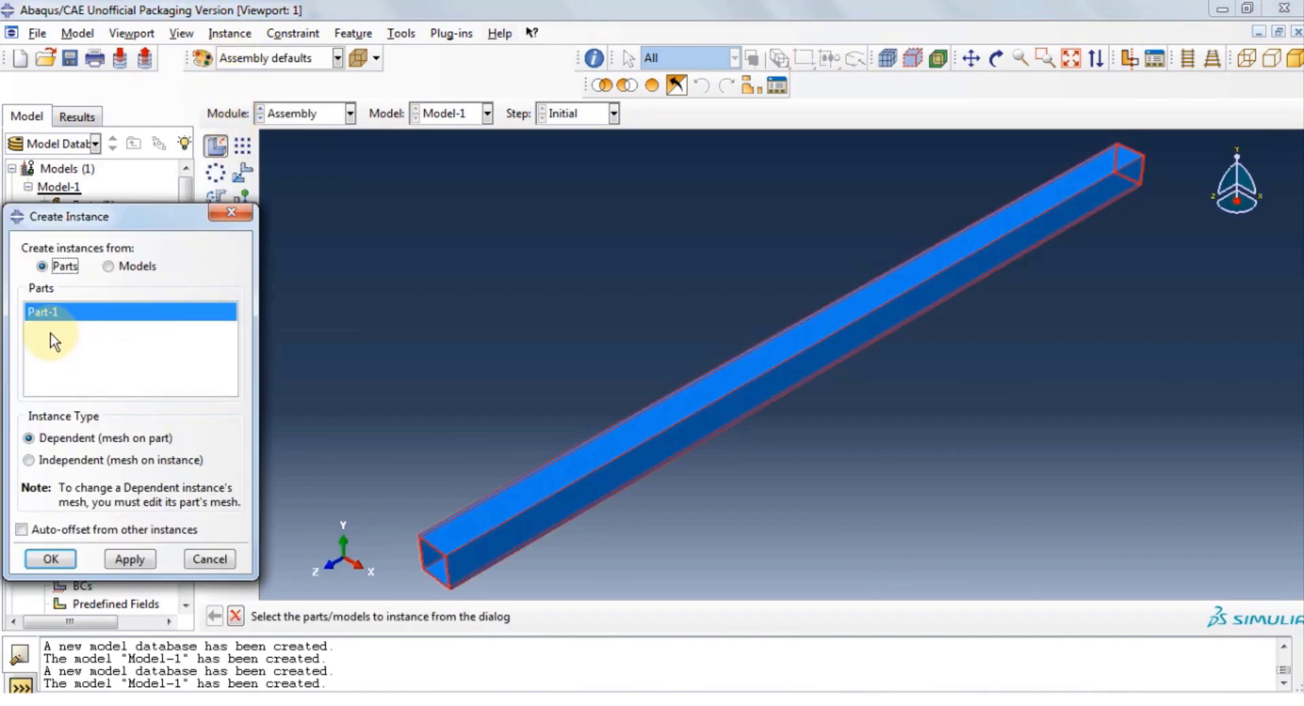
{"action": "left_click", "coordinate": [28, 460]}
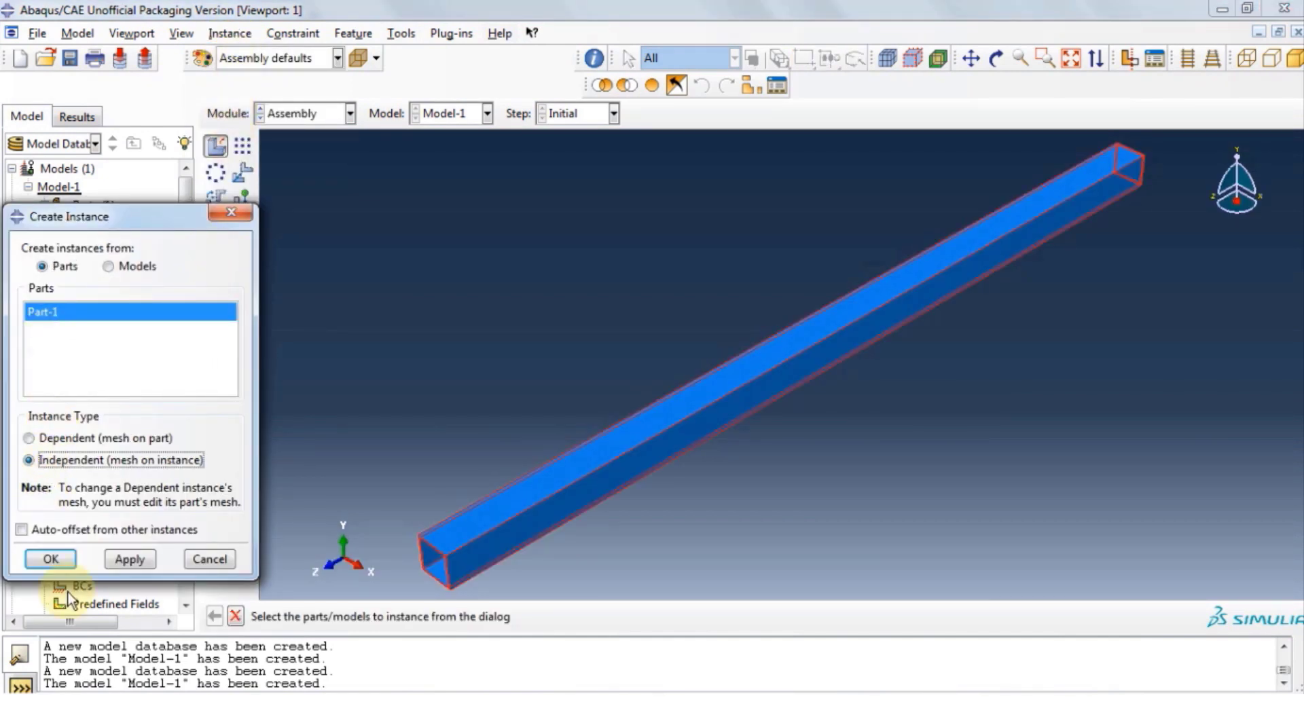
Step: Add the Part-1 instance to the assembly and switch to the Step module
{"action": "left_click", "coordinate": [52, 560]}
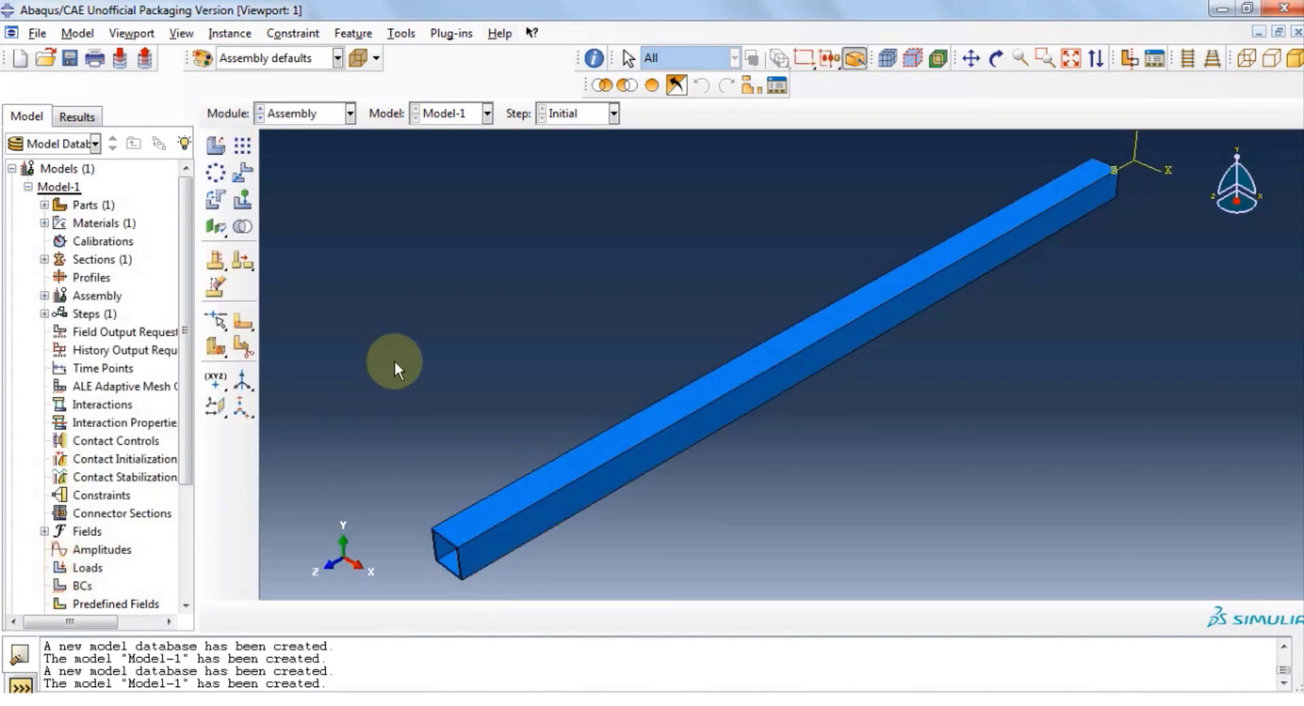
{"action": "left_click", "coordinate": [351, 111]}
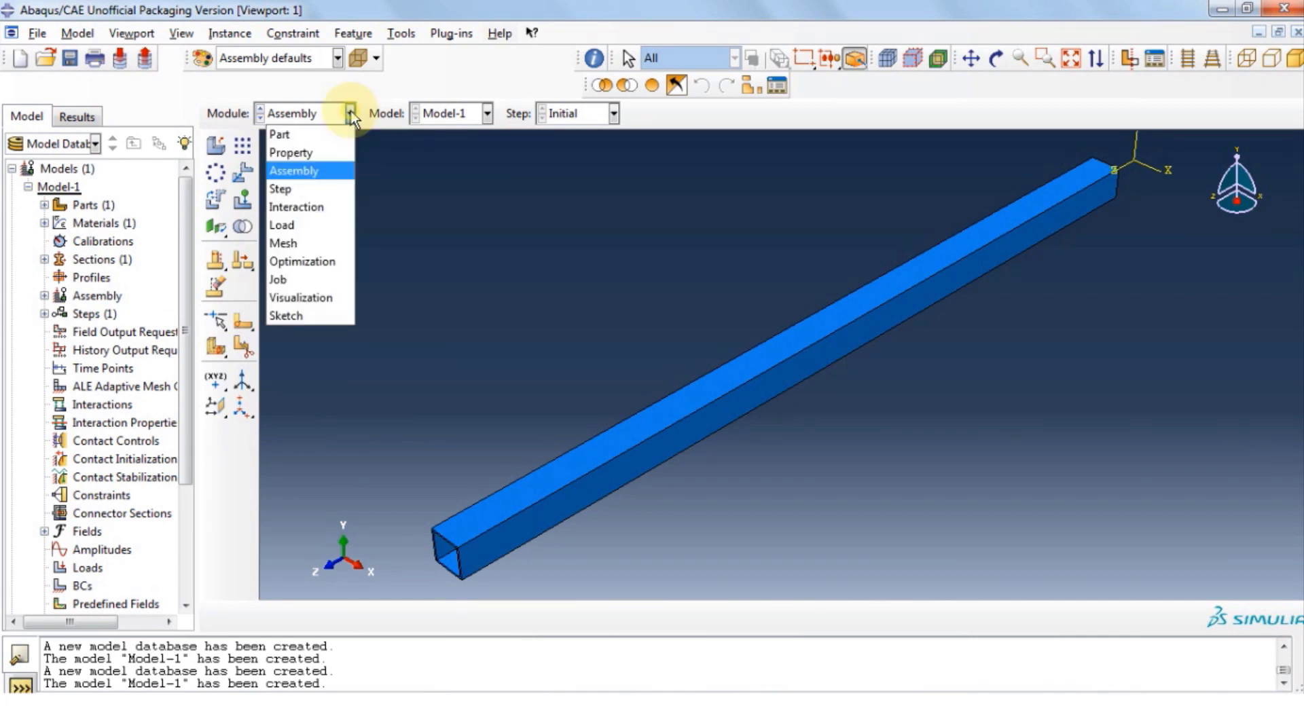
{"action": "left_click", "coordinate": [330, 189]}
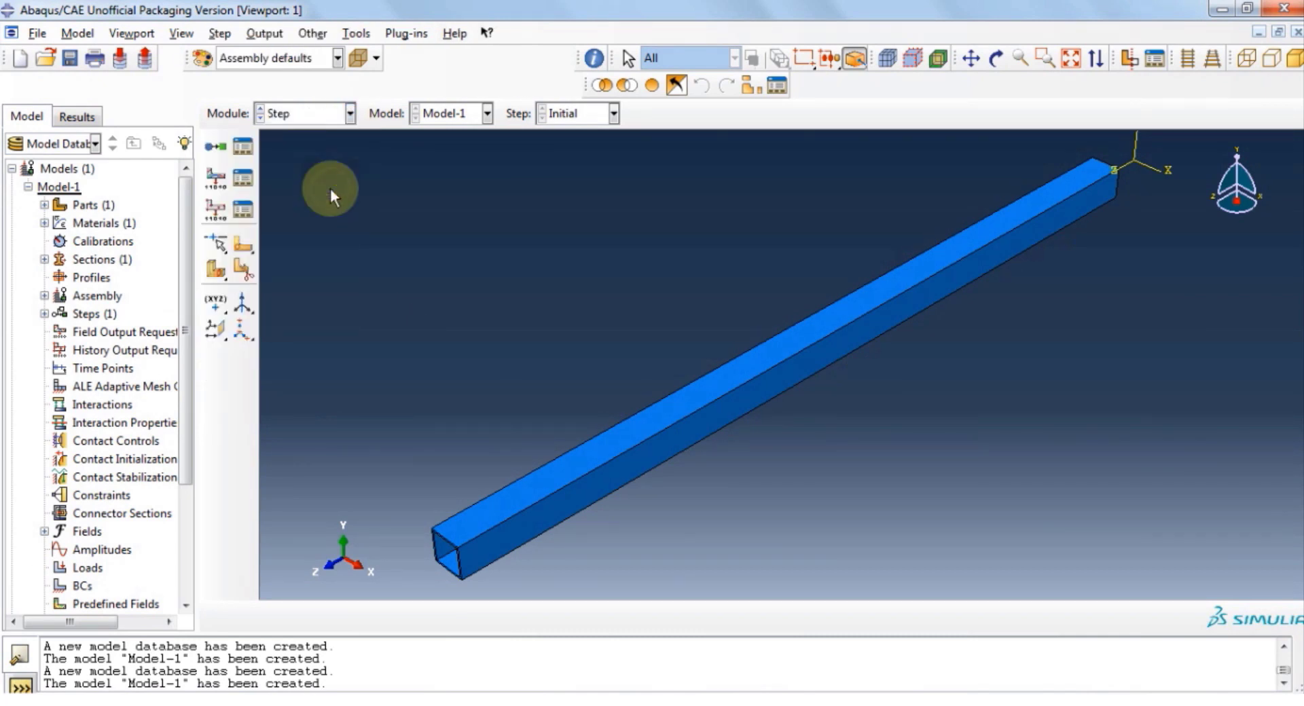
Step: Create a linear-perturbation Buckle step named Step-1 via the Step Manager
{"action": "left_click", "coordinate": [220, 34]}
{"action": "left_click", "coordinate": [241, 50]}
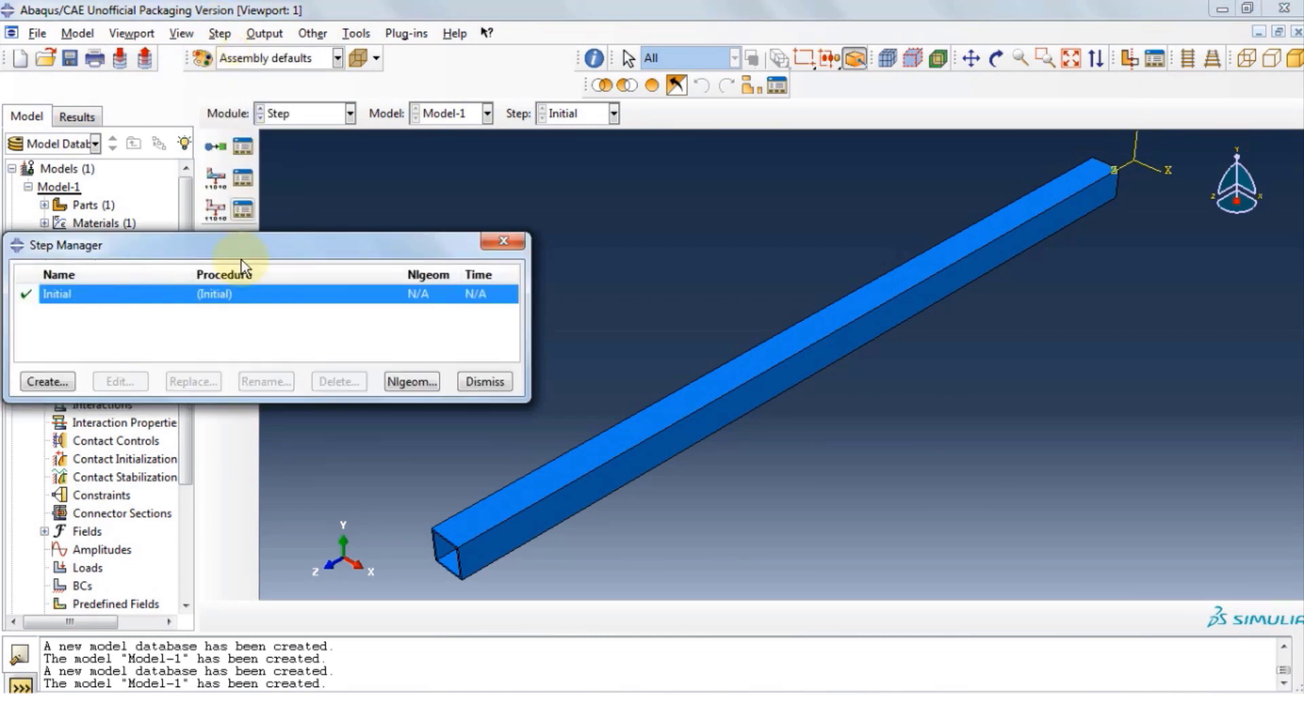
{"action": "left_click", "coordinate": [68, 381]}
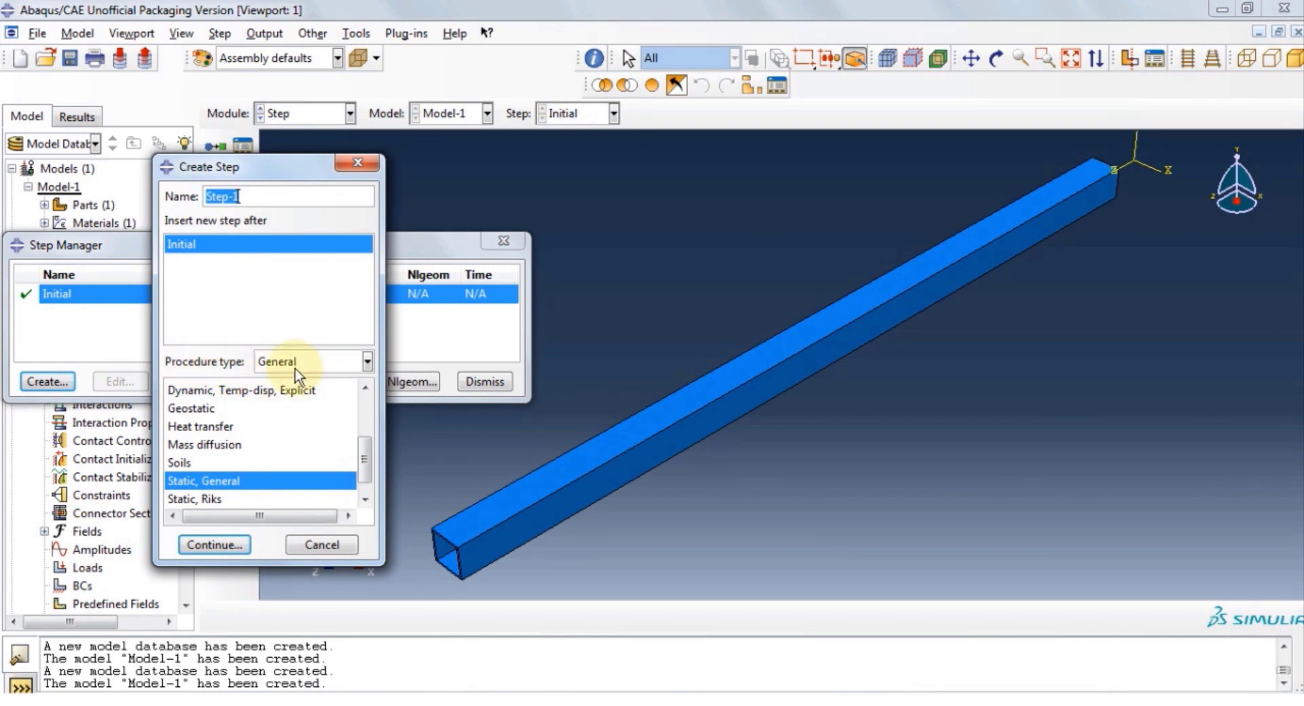
{"action": "left_click", "coordinate": [367, 361]}
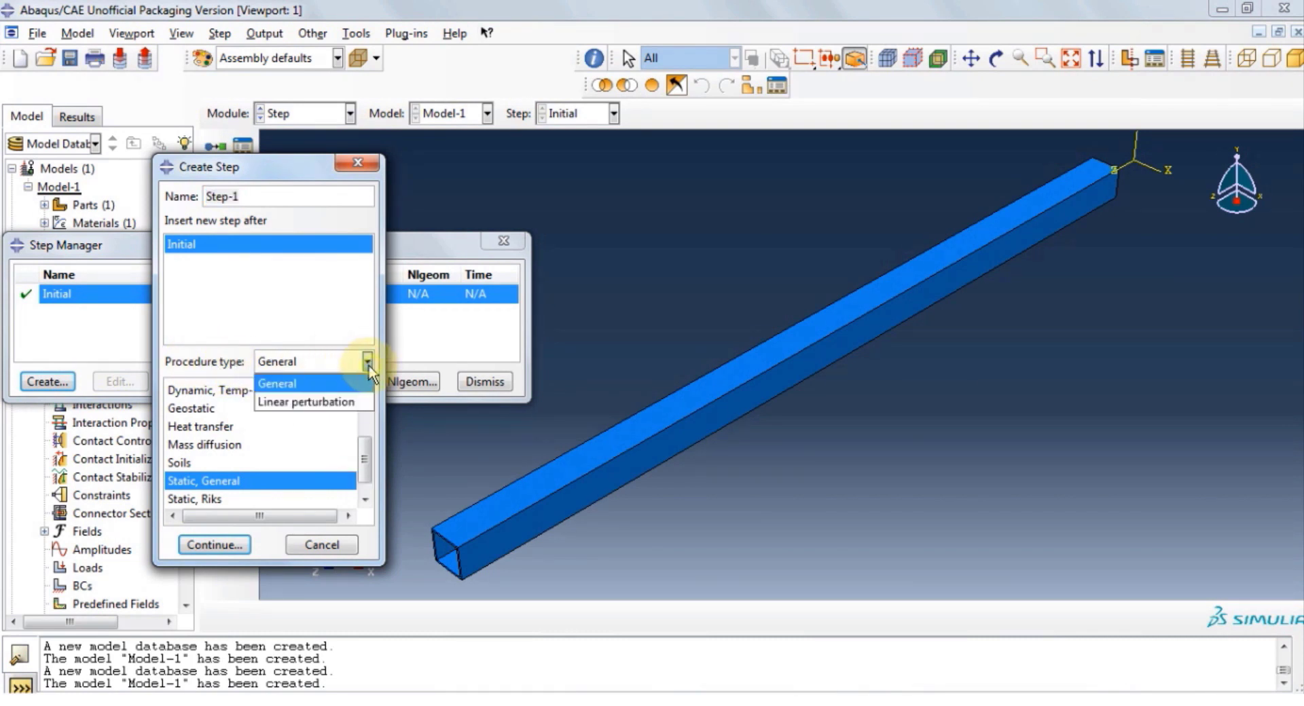
{"action": "left_click", "coordinate": [333, 401]}
{"action": "left_click", "coordinate": [193, 389]}
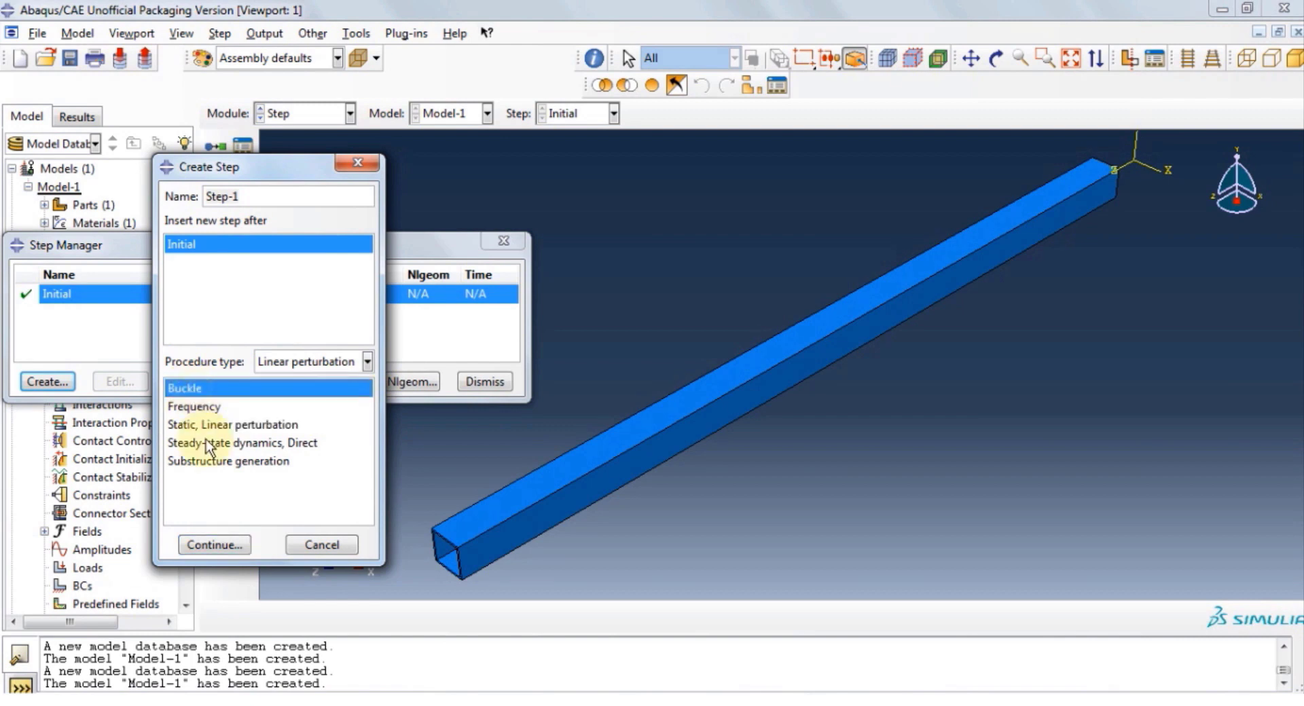
{"action": "left_click", "coordinate": [234, 546]}
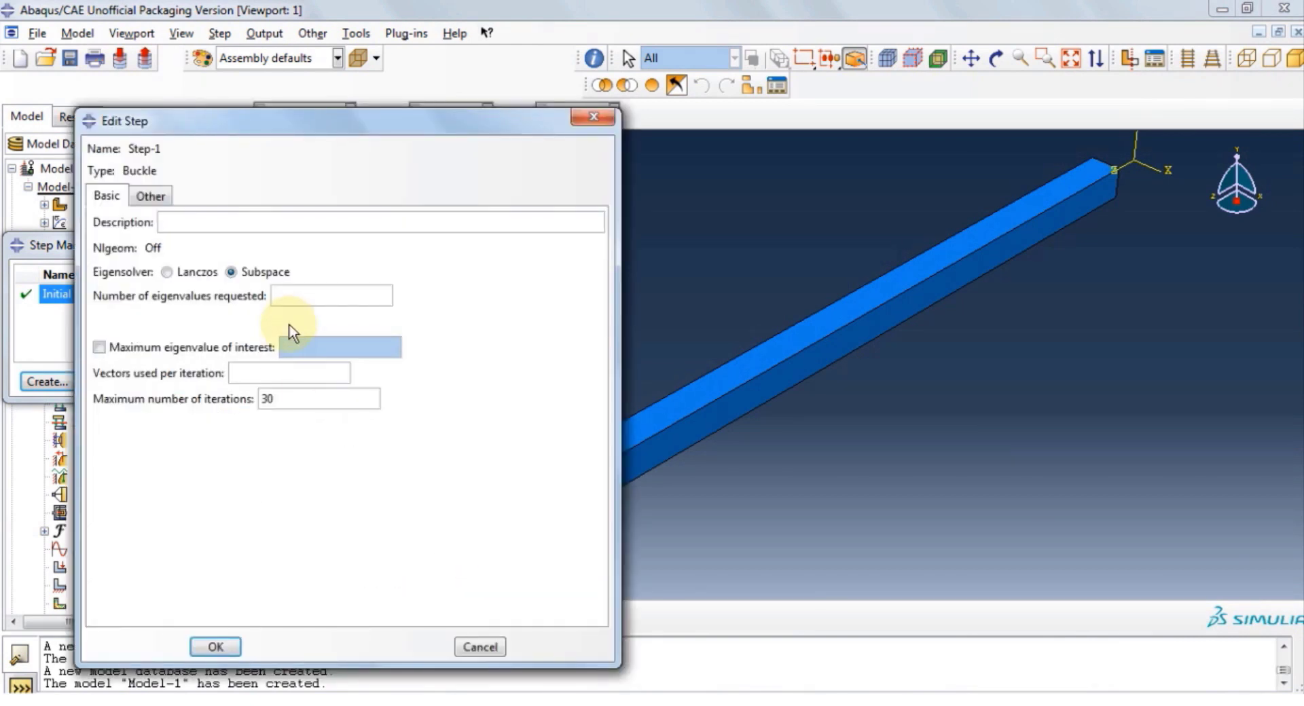
Step: Set Step-1 to 5 eigenvalues, 10 vectors per iteration and 300 maximum iterations
{"action": "left_click", "coordinate": [295, 303]}
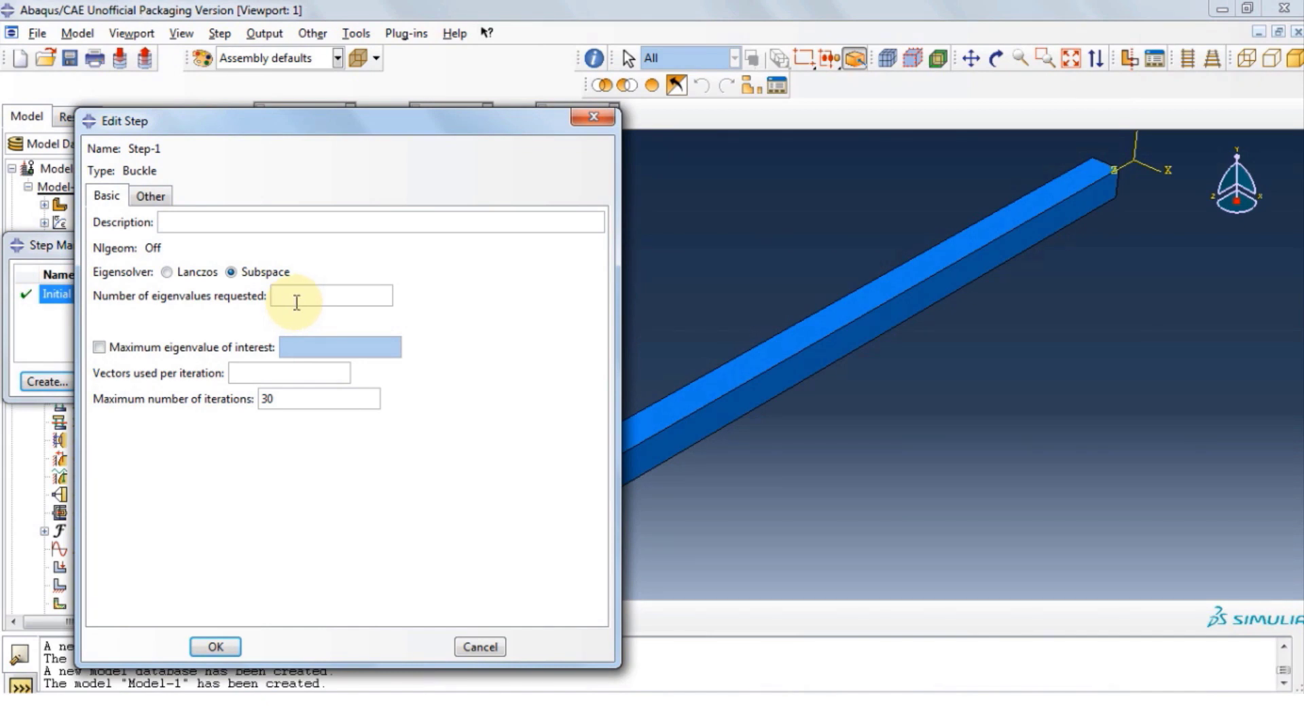
{"action": "type", "text": "5"}
{"action": "left_click", "coordinate": [285, 399]}
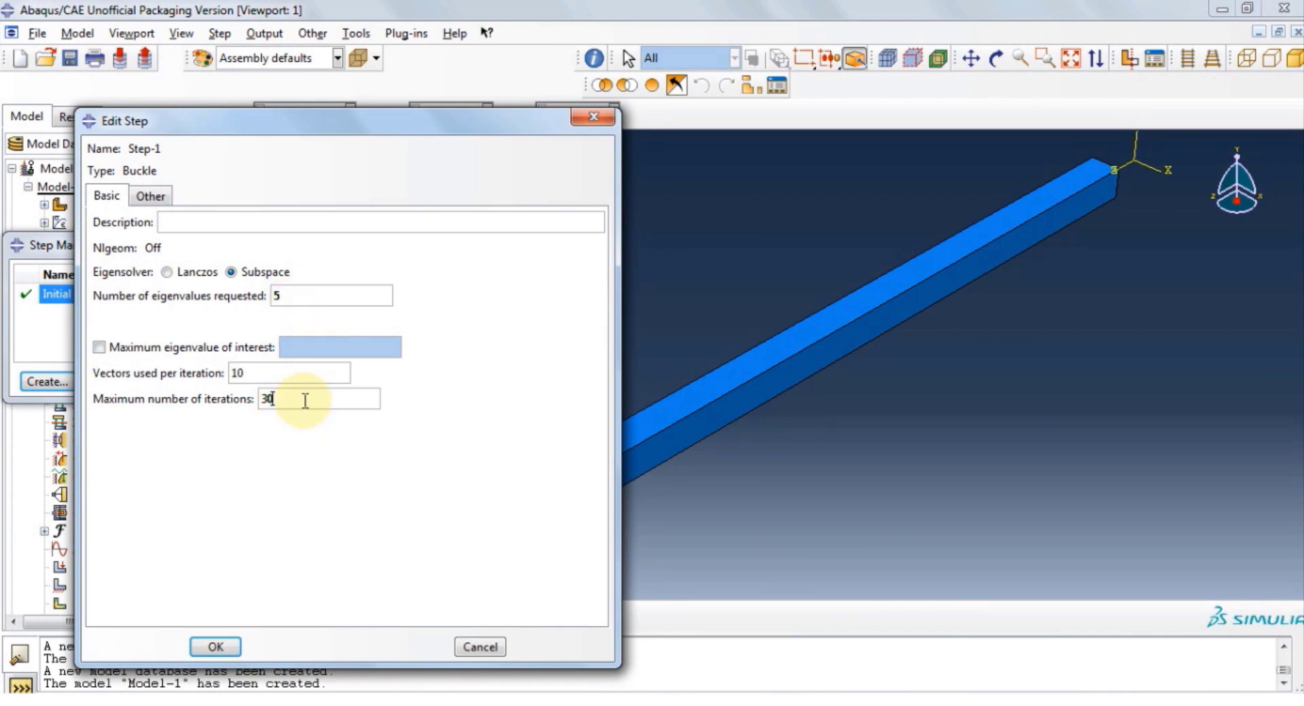
{"action": "type", "text": "0"}
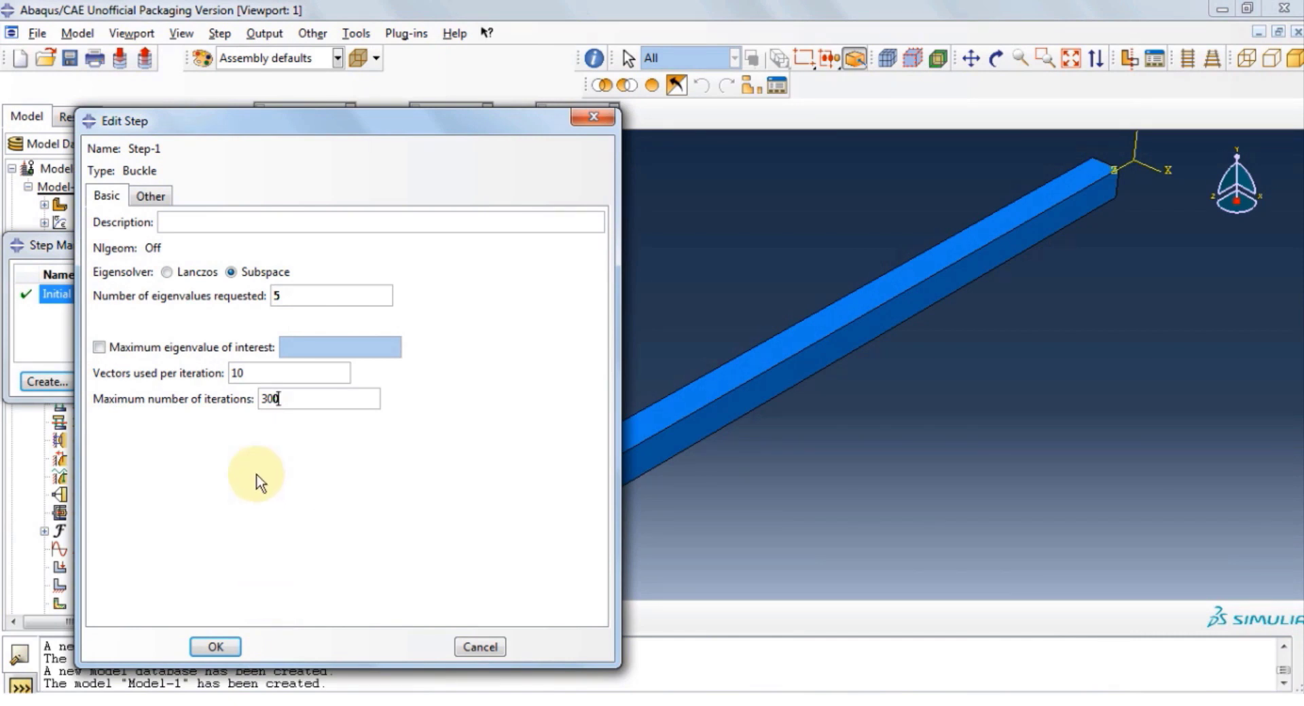
{"action": "left_click", "coordinate": [232, 648]}
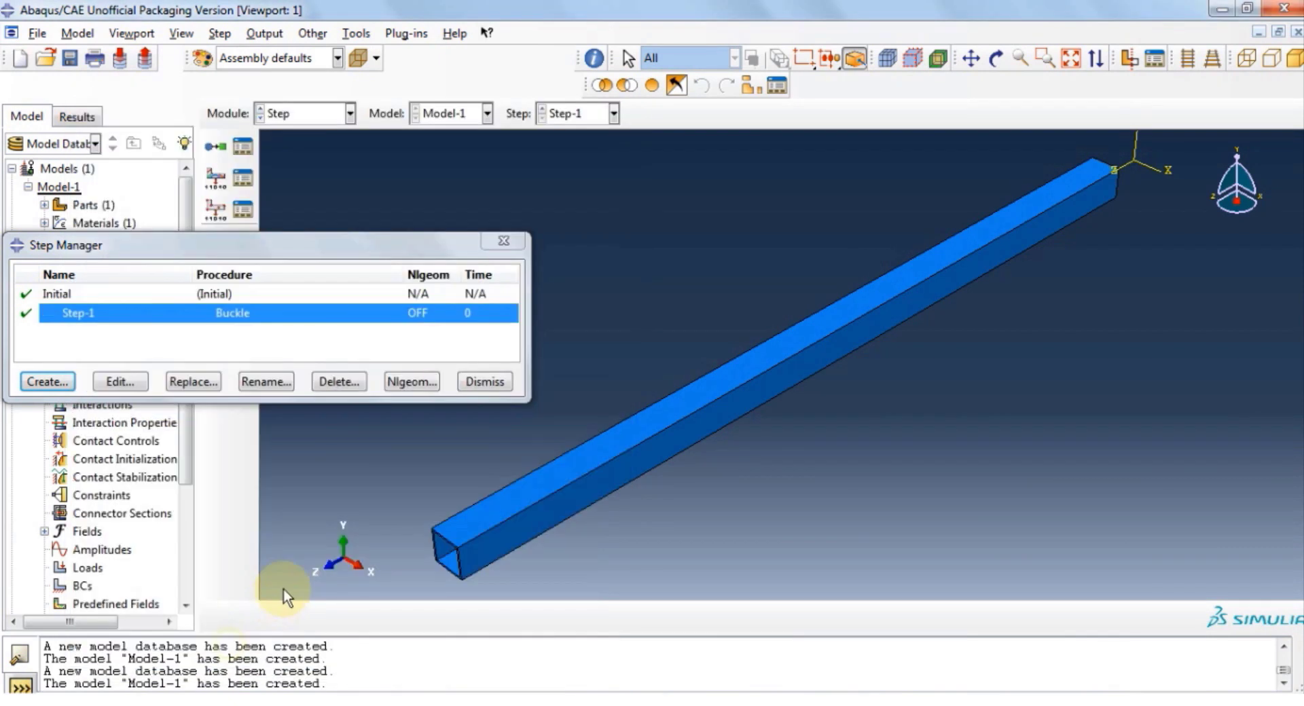
Step: Close the step list and move to the Load module
{"action": "left_click", "coordinate": [489, 246]}
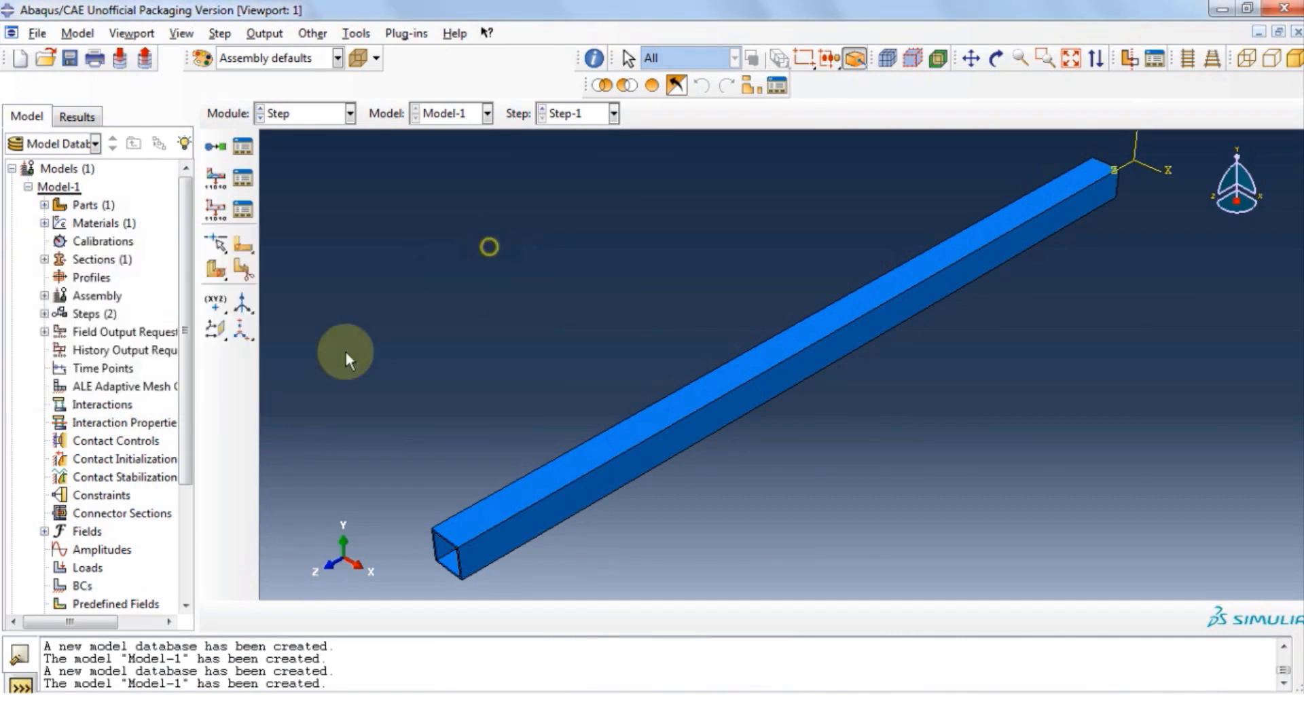
{"action": "left_click", "coordinate": [351, 117]}
{"action": "left_click", "coordinate": [321, 214]}
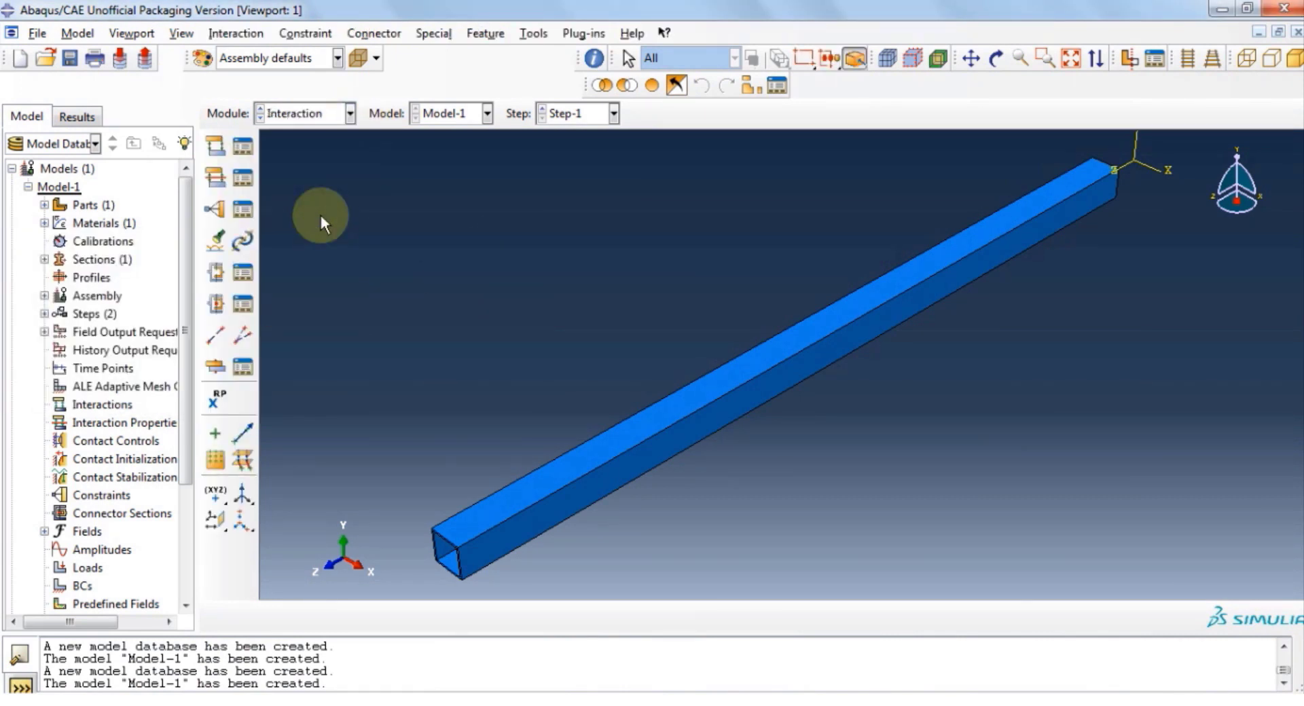
{"action": "left_click", "coordinate": [349, 115]}
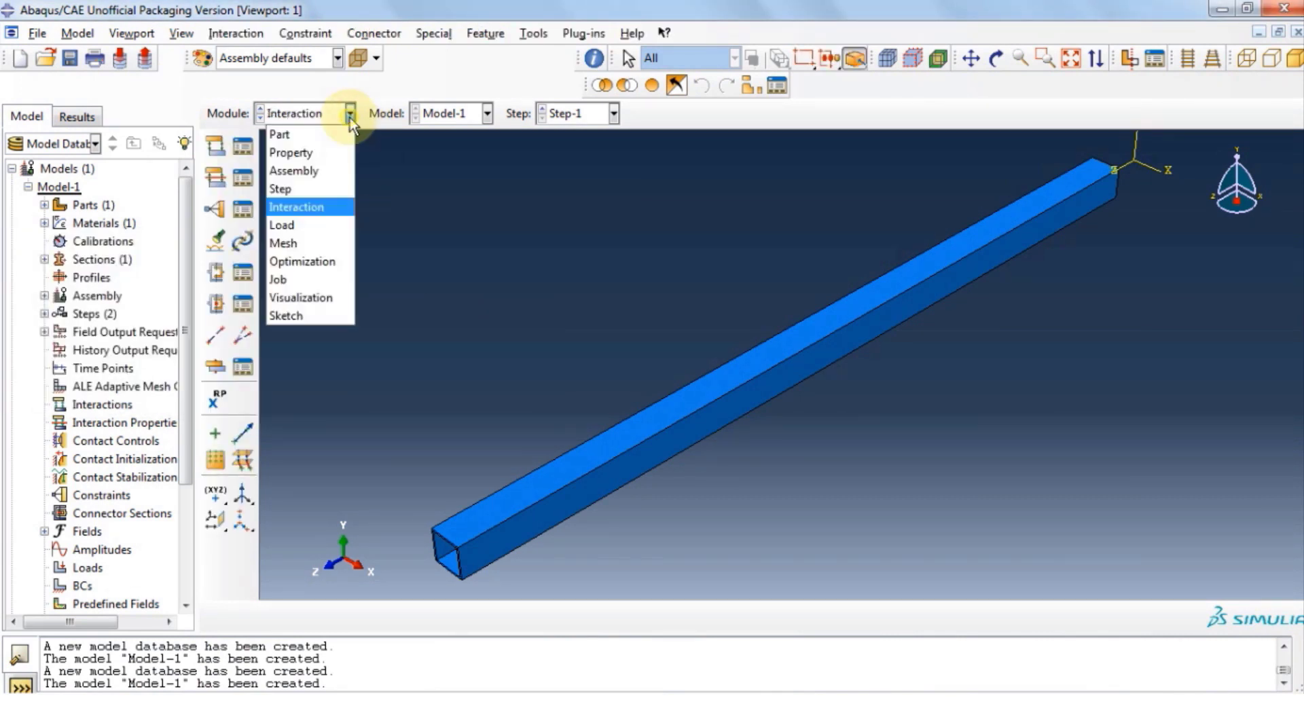
{"action": "left_click", "coordinate": [338, 226]}
{"action": "scroll", "coordinate": [380, 245], "scroll_direction": "down", "scroll_amount": 1}
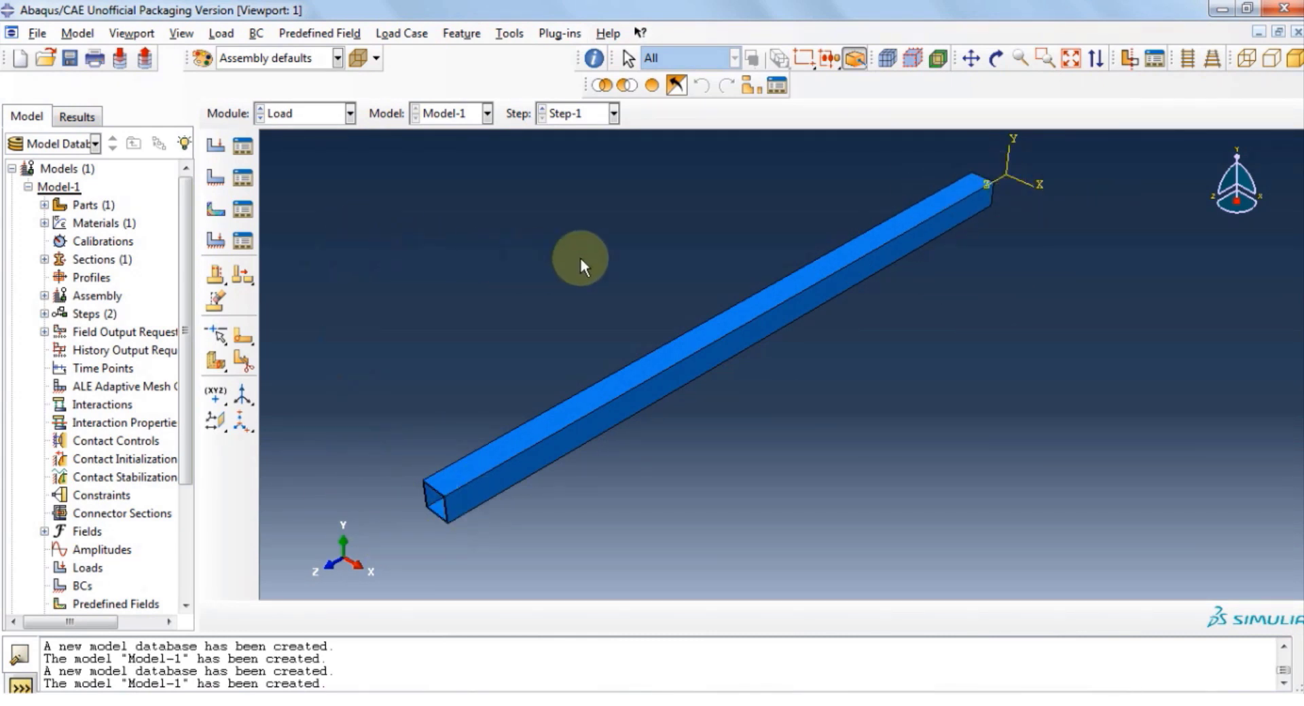
Step: Begin a symmetry/encastre boundary condition and rotate the view to face the tube end
{"action": "left_click", "coordinate": [258, 37]}
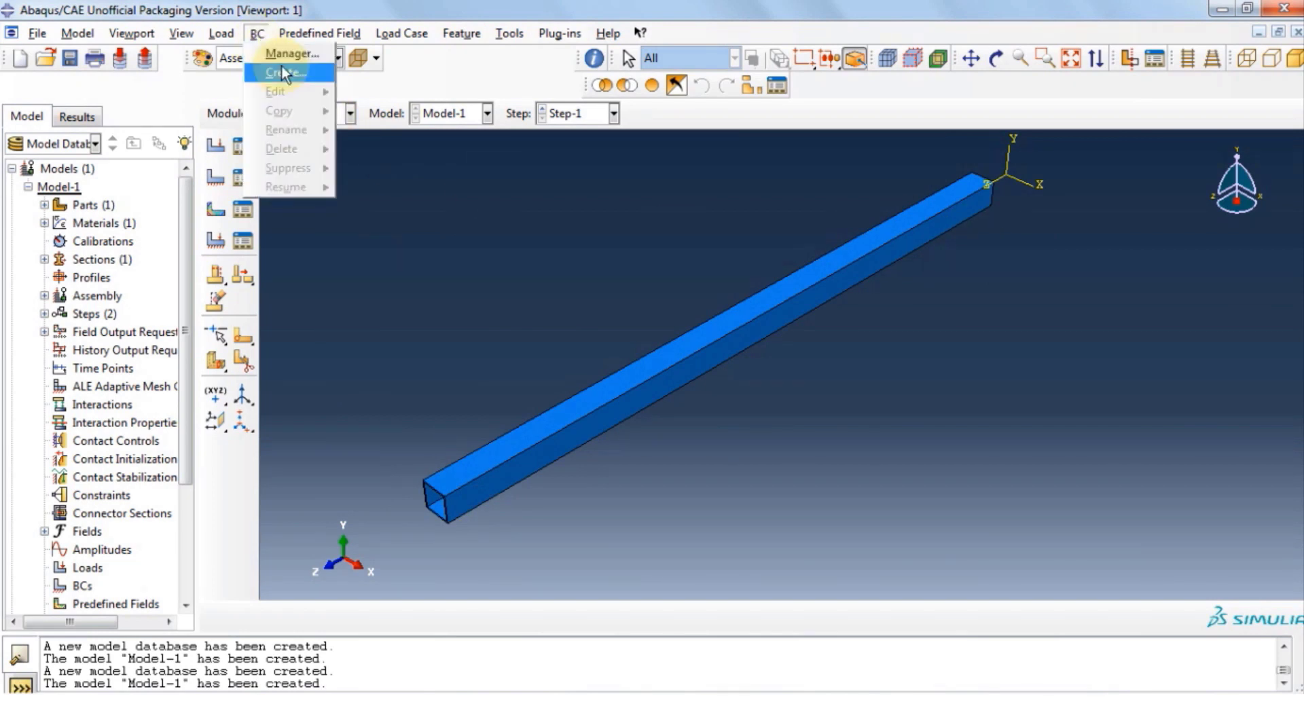
{"action": "left_click", "coordinate": [282, 70]}
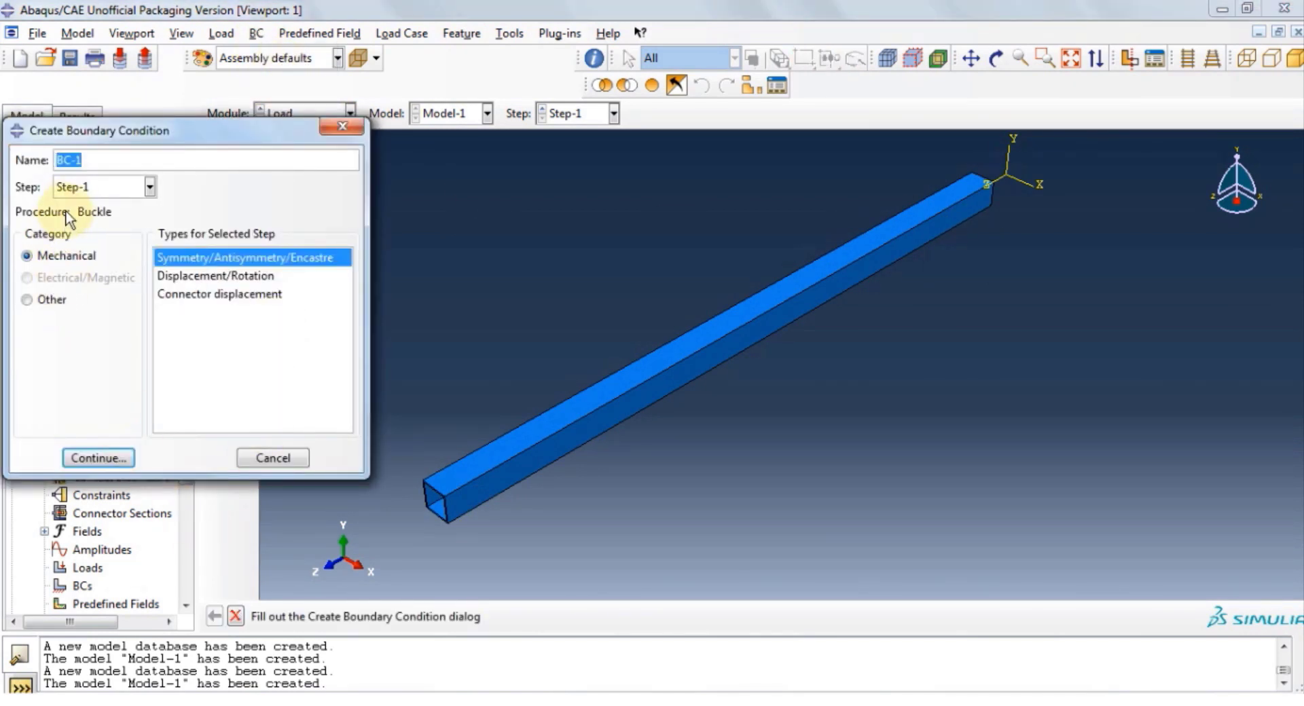
{"action": "left_click", "coordinate": [99, 458]}
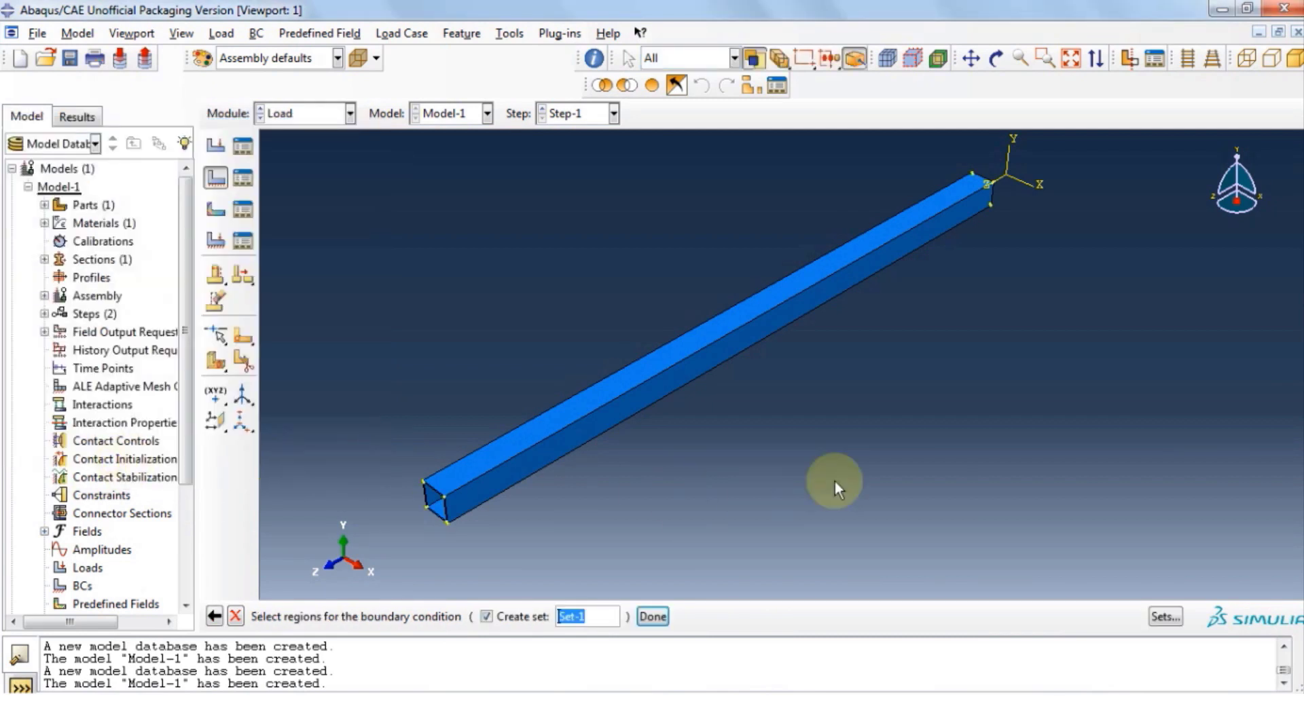
{"action": "left_click", "coordinate": [996, 59]}
{"action": "left_click_drag", "start_coordinate": [1055, 303], "coordinate": [999, 251]}
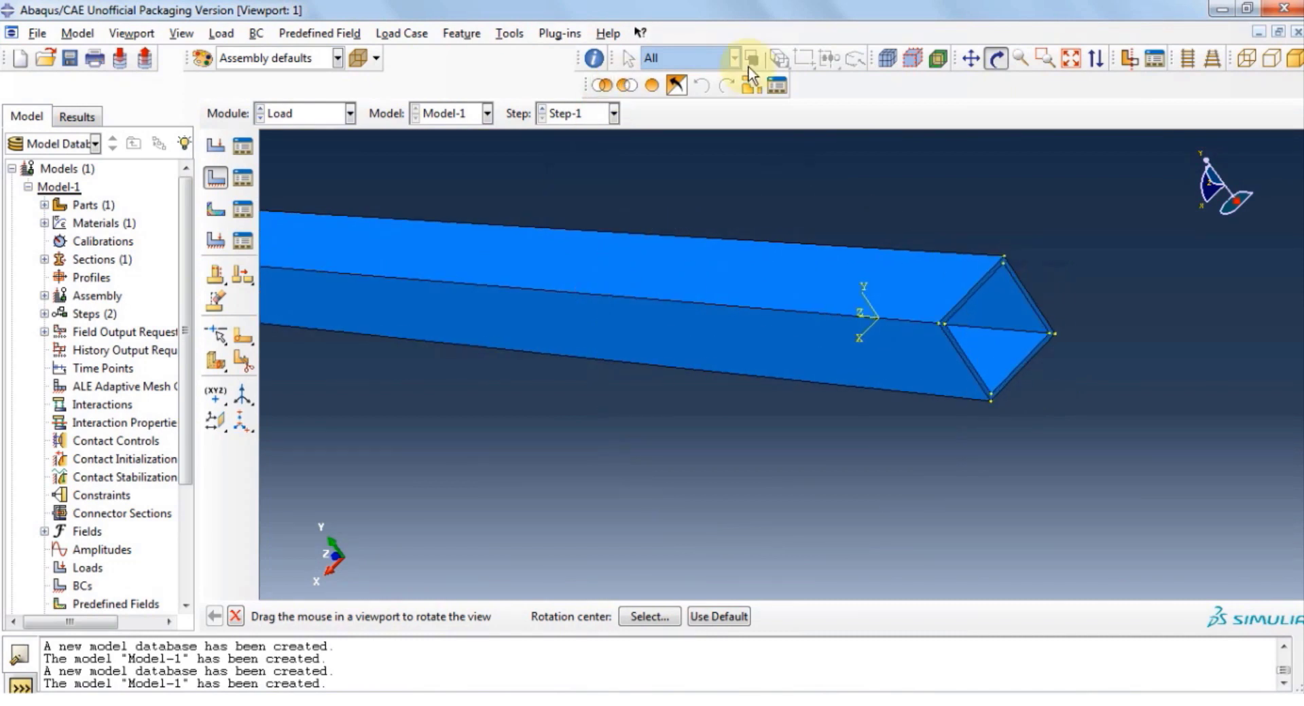
{"action": "left_click", "coordinate": [996, 59]}
{"action": "scroll", "coordinate": [961, 286], "scroll_direction": "up", "scroll_amount": 5}
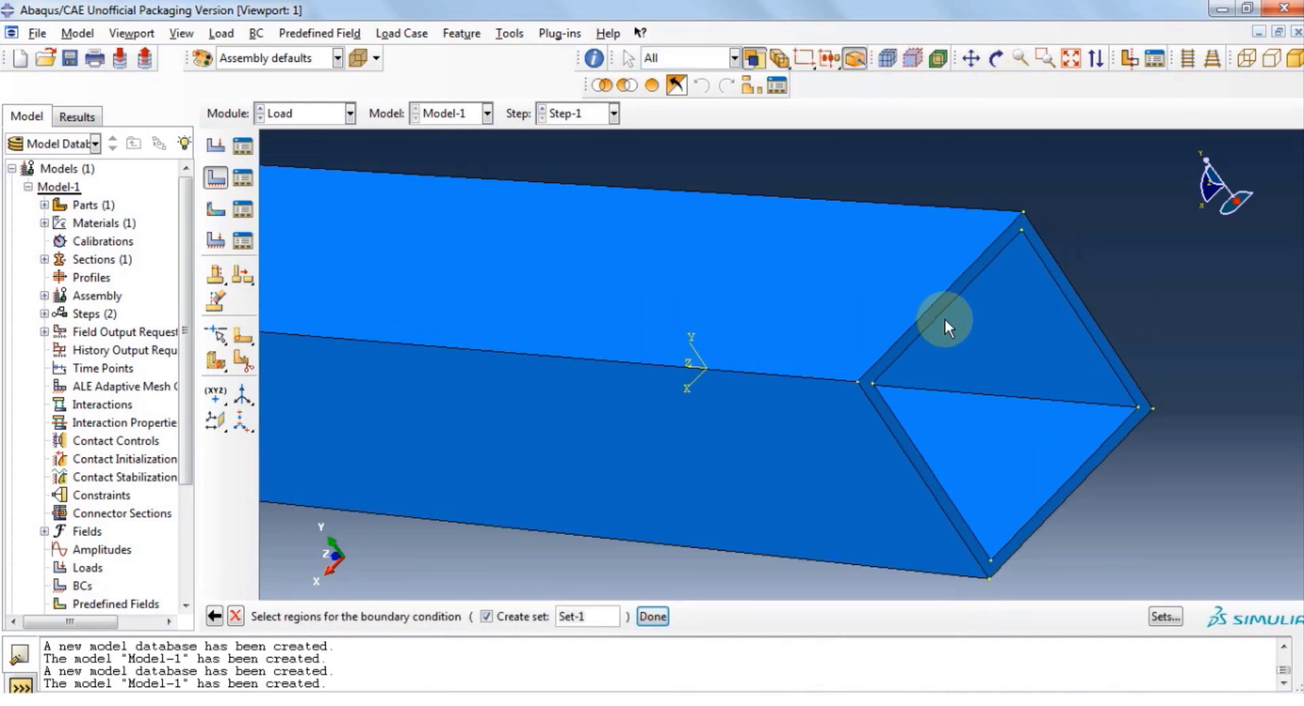
Step: Fix the tube's end edges with ENCASTRE as BC-1, then zoom out
{"action": "left_click", "coordinate": [935, 320]}
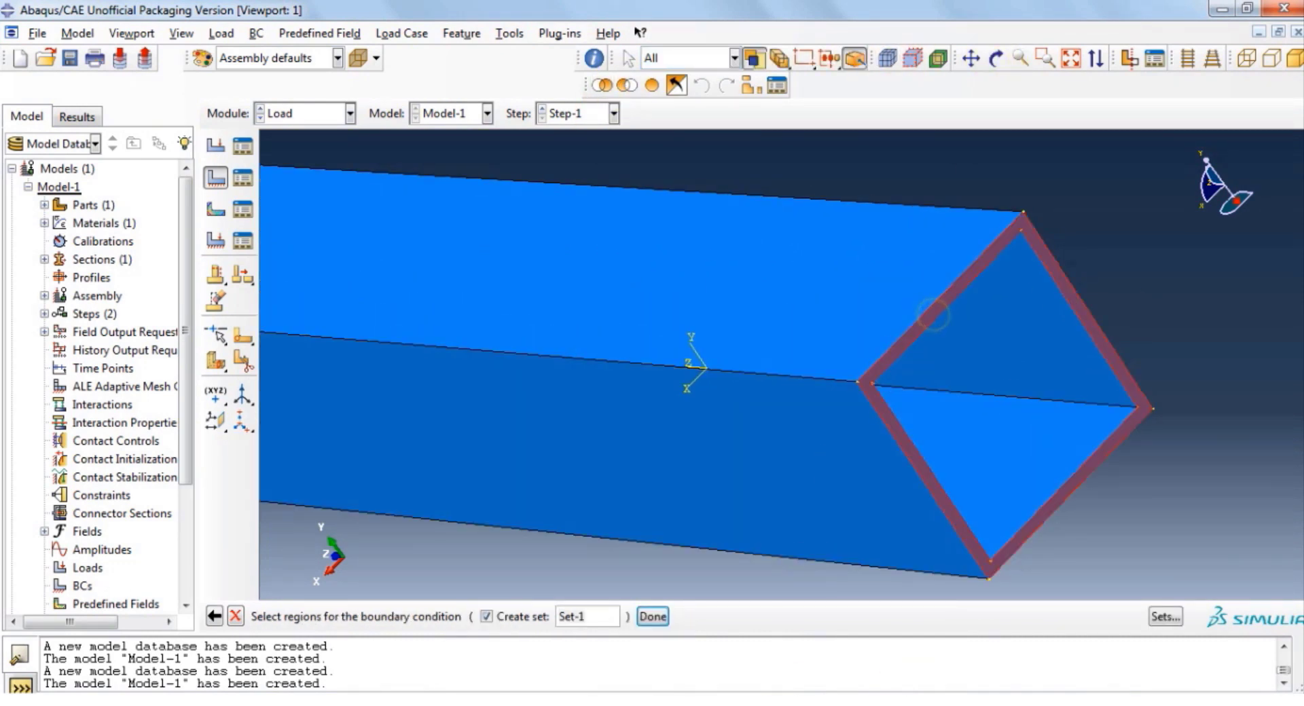
{"action": "left_click", "coordinate": [652, 616]}
{"action": "left_click", "coordinate": [80, 530]}
{"action": "left_click", "coordinate": [87, 559]}
{"action": "scroll", "coordinate": [719, 500], "scroll_direction": "down", "scroll_amount": 5}
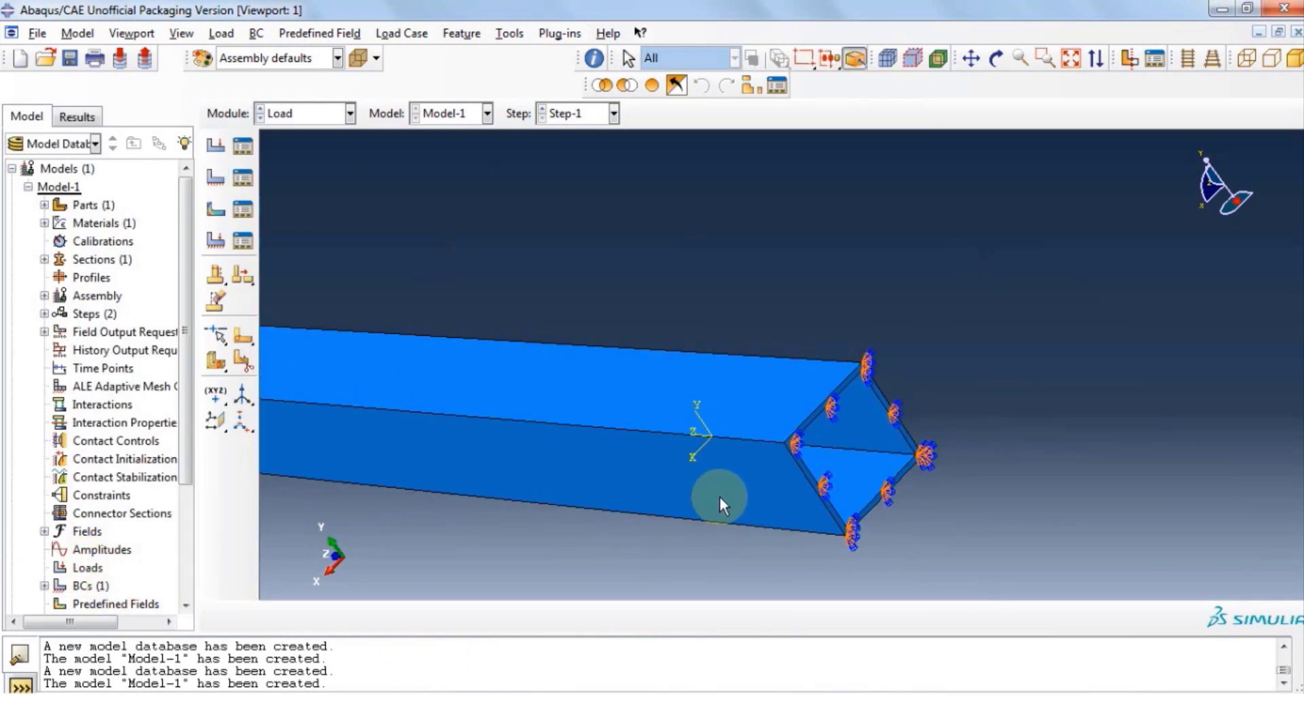
{"action": "scroll", "coordinate": [719, 496], "scroll_direction": "down", "scroll_amount": 3}
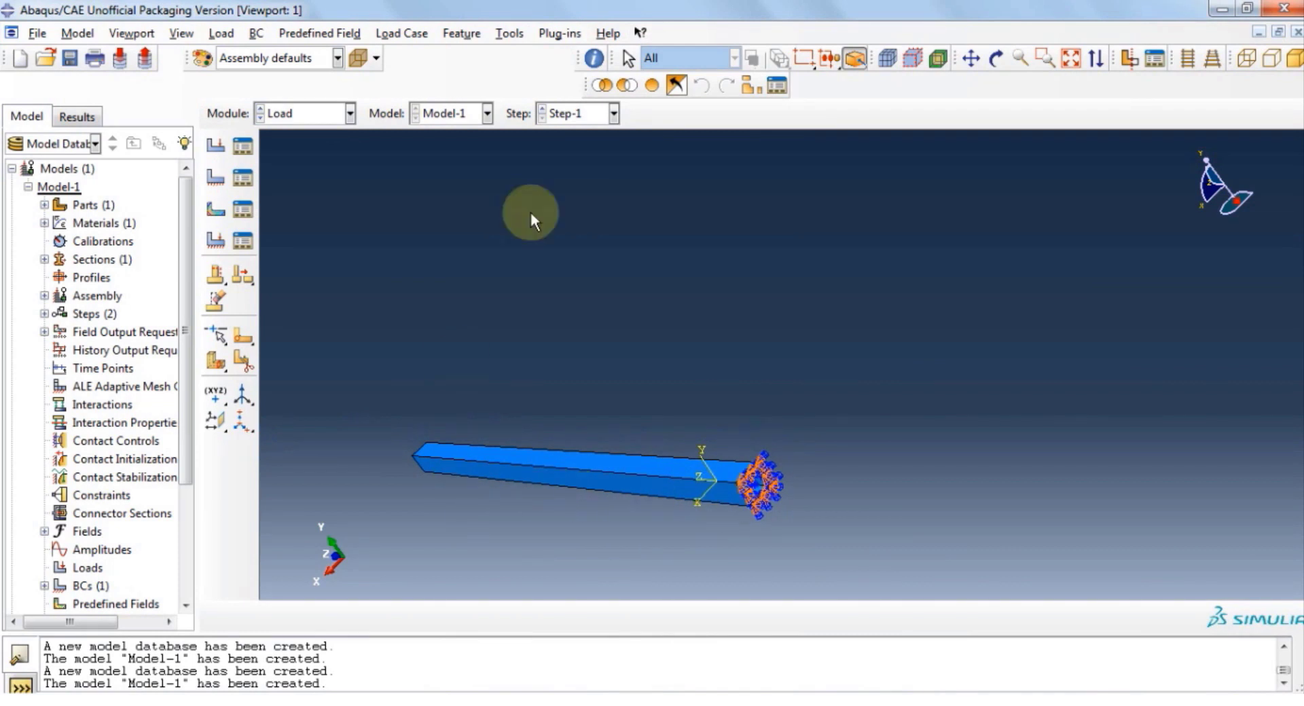
Step: Orbit the tube until its open end faces the viewer, then tilt it so the end face fills the view
{"action": "left_click", "coordinate": [996, 59]}
{"action": "left_click_drag", "start_coordinate": [436, 495], "coordinate": [413, 442]}
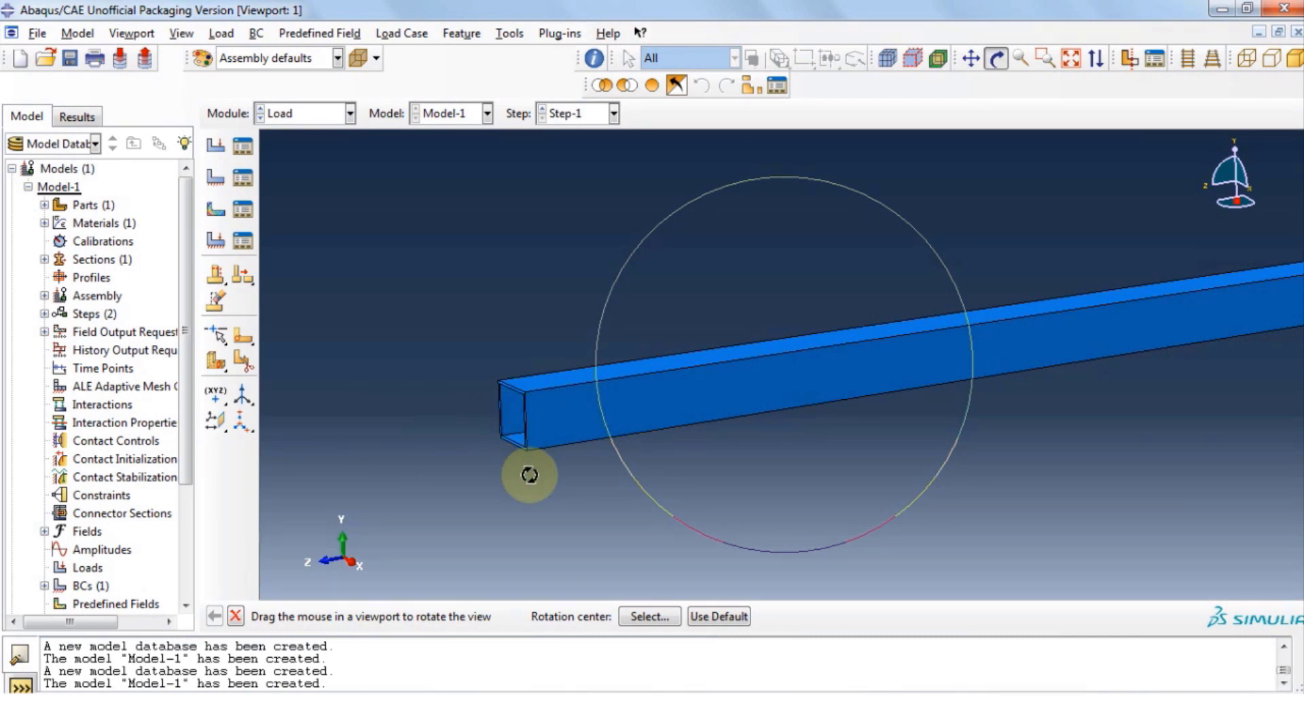
{"action": "left_click", "coordinate": [996, 58]}
{"action": "left_click_drag", "start_coordinate": [710, 388], "coordinate": [483, 410], "text": "ctrl+alt"}
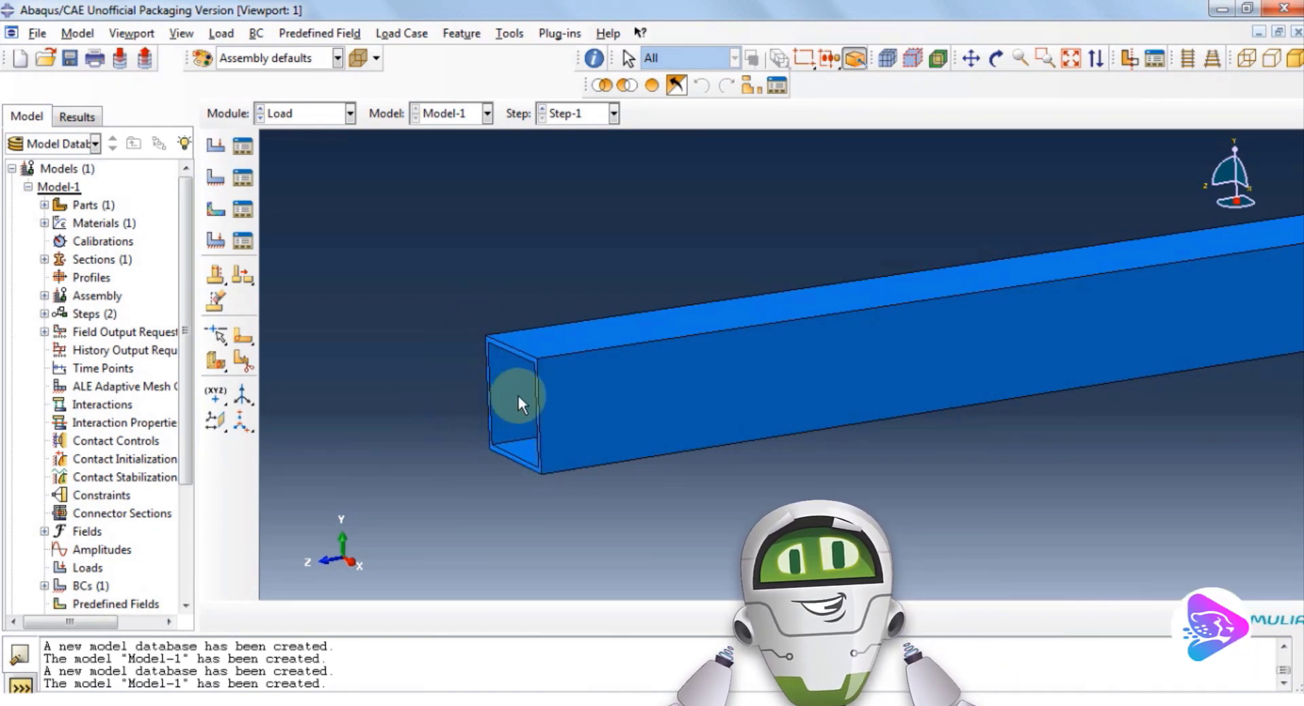
Step: Create a datum point midway between the top and bottom edge midpoints of the near end face
{"action": "left_click", "coordinate": [509, 34]}
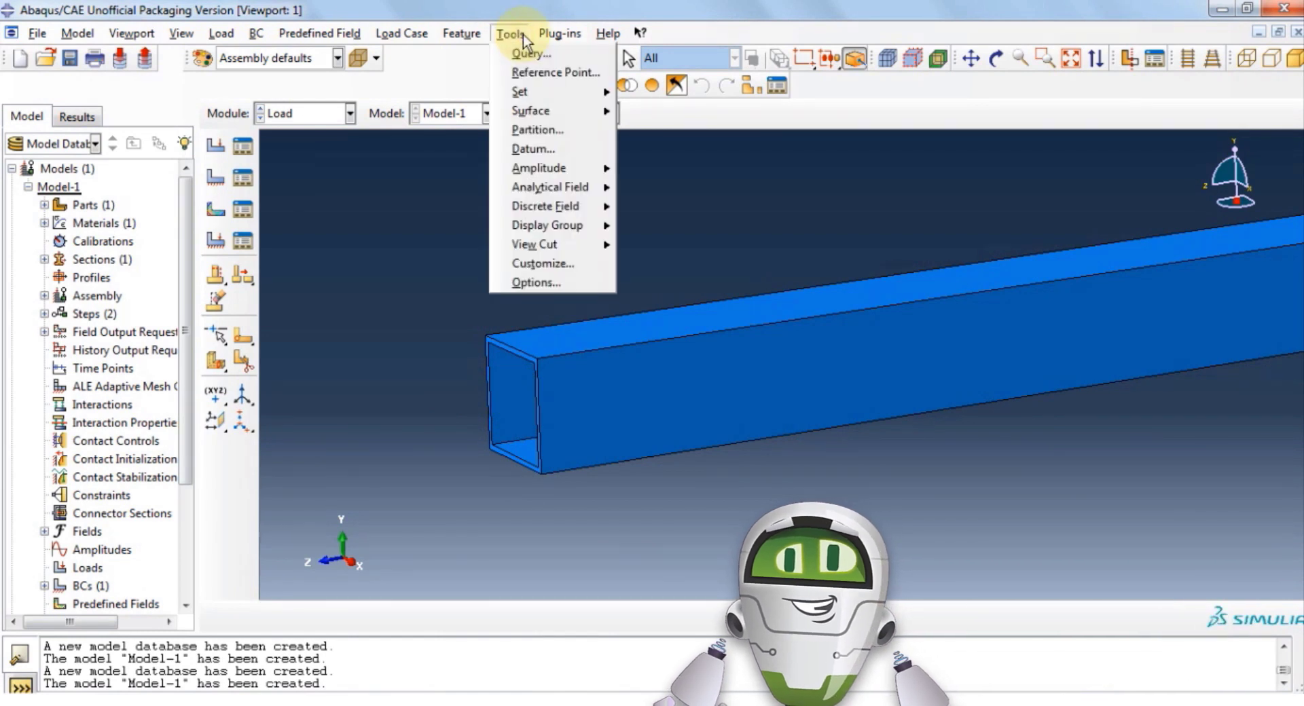
{"action": "left_click", "coordinate": [568, 145]}
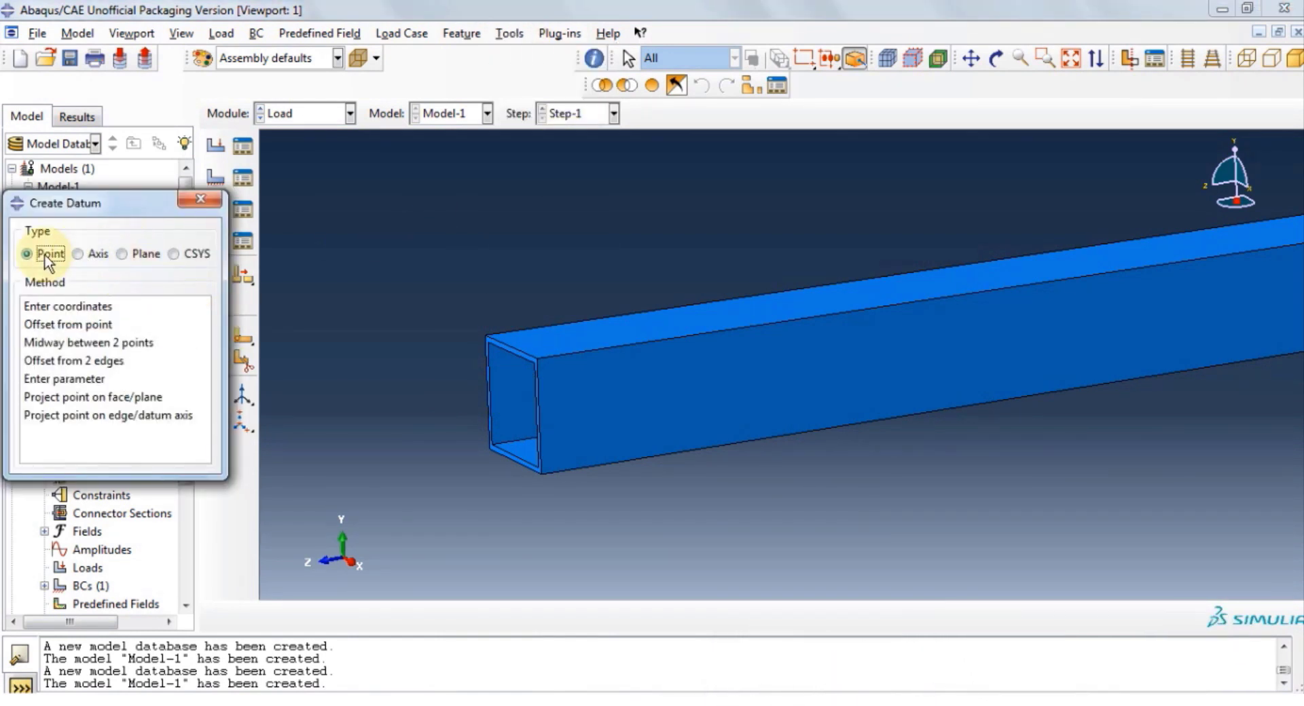
{"action": "left_click", "coordinate": [45, 347]}
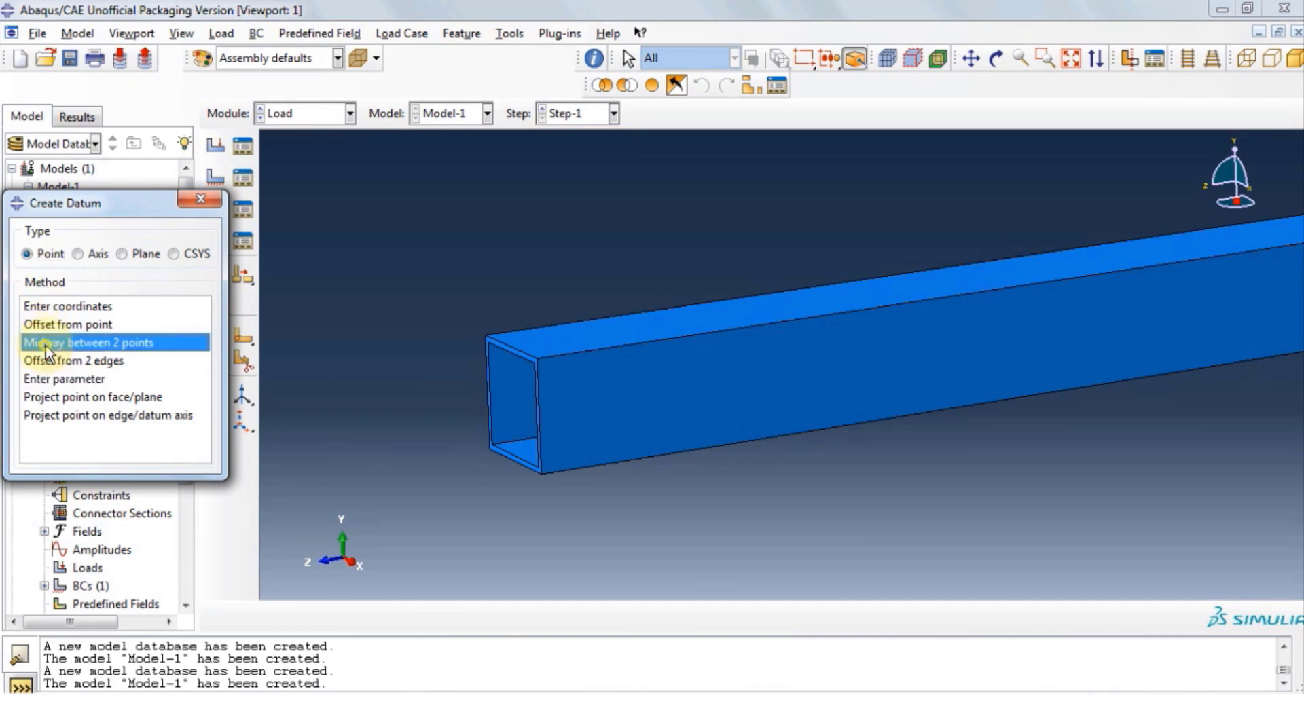
{"action": "left_click", "coordinate": [512, 350]}
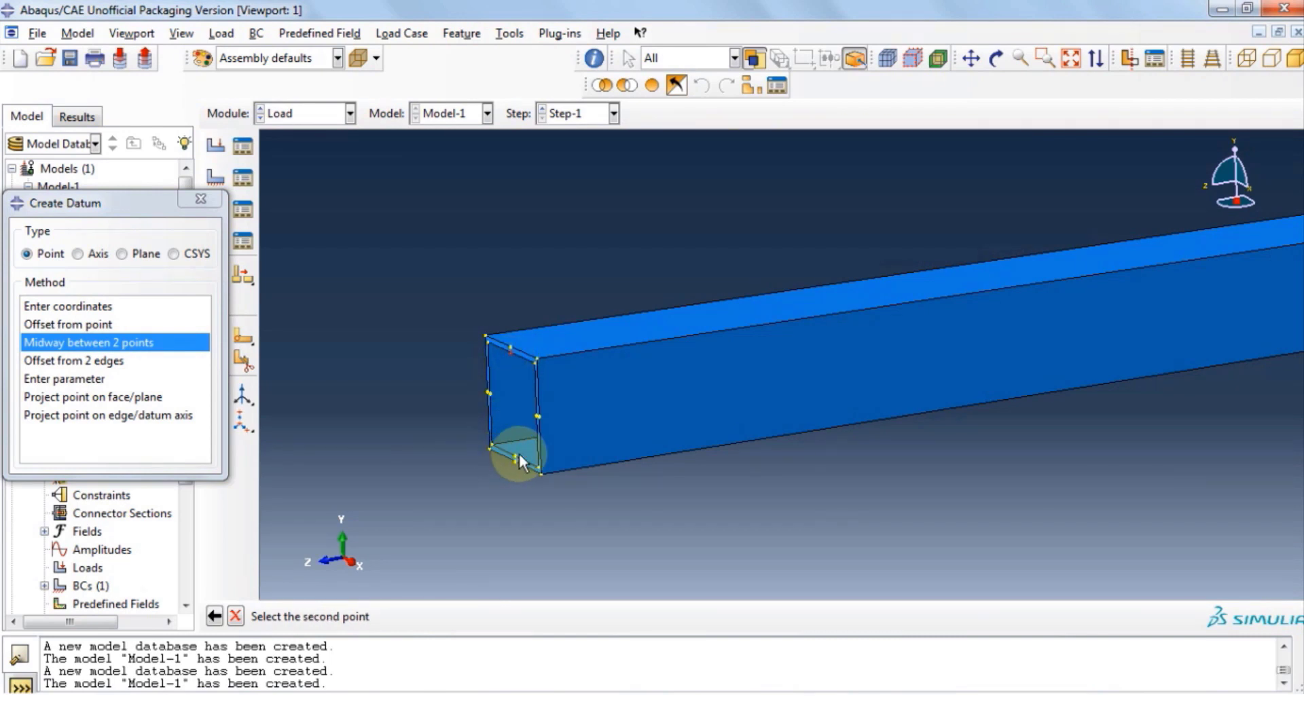
{"action": "left_click", "coordinate": [517, 454]}
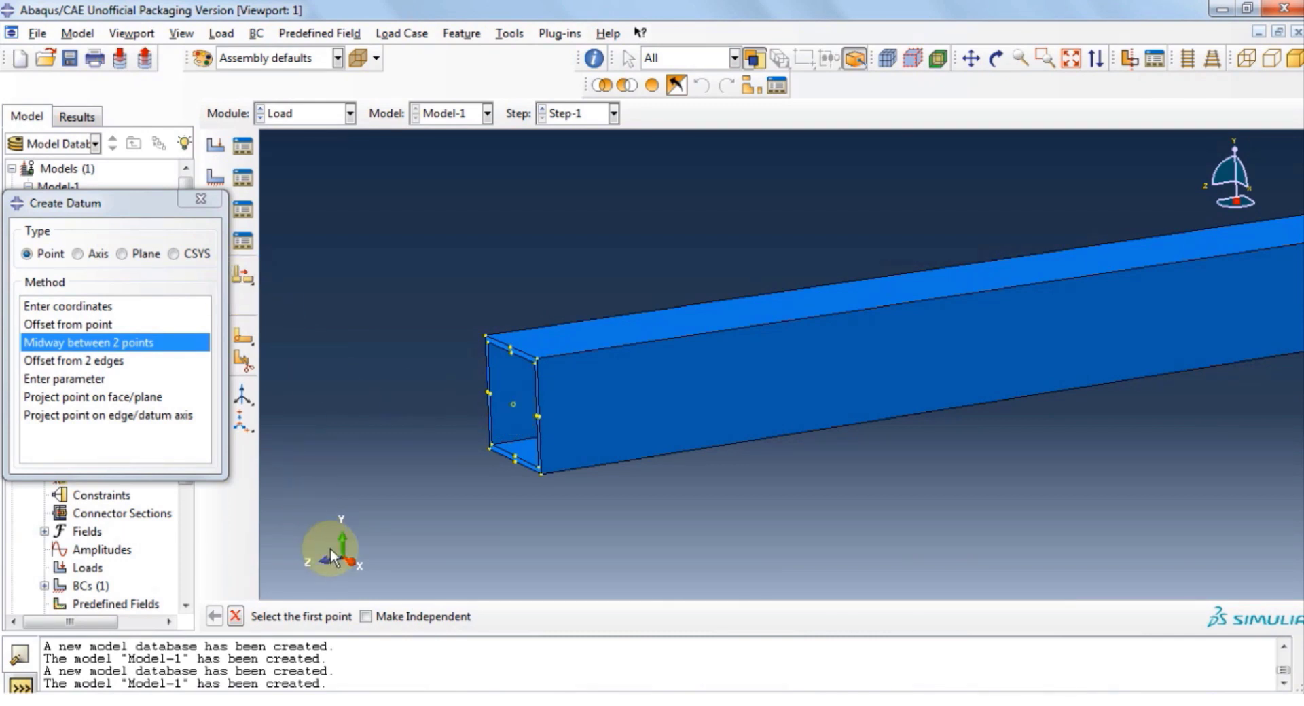
{"action": "left_click", "coordinate": [215, 197]}
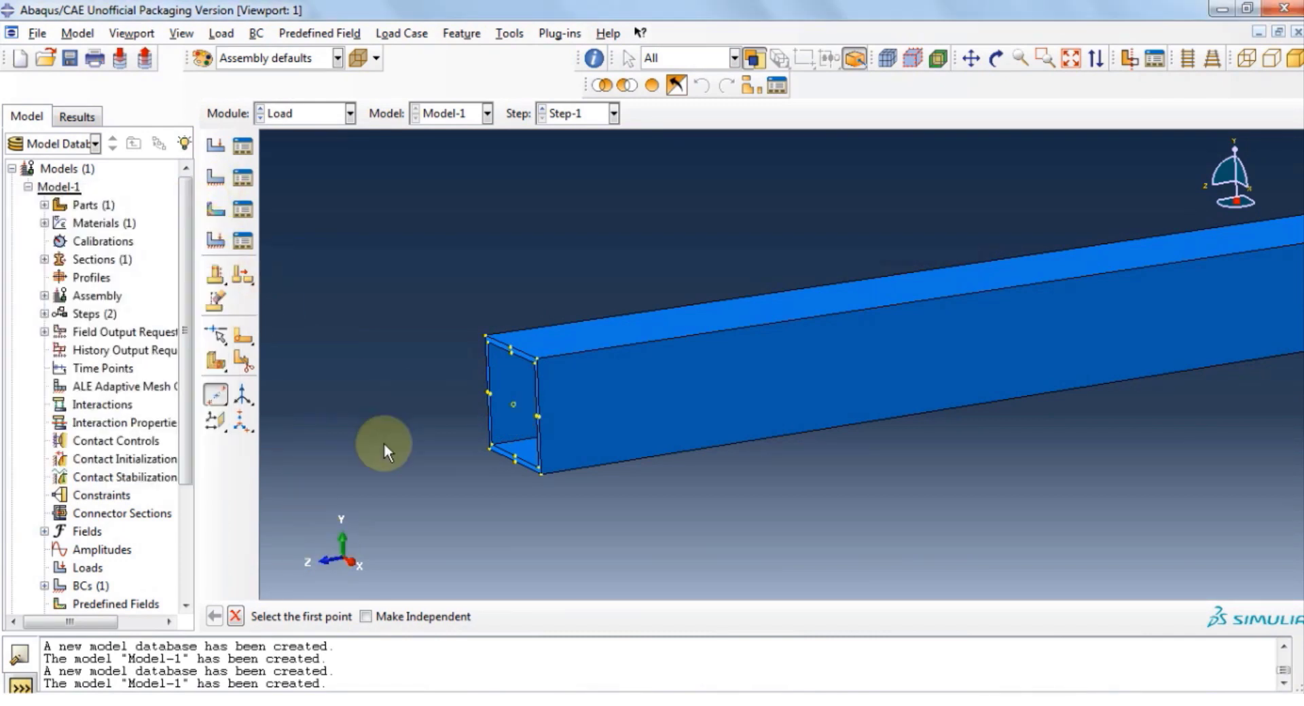
Step: In the Mesh module, seed the tube instance with an approximate global size of 0.01
{"action": "left_click", "coordinate": [350, 113]}
{"action": "left_click", "coordinate": [319, 245]}
{"action": "left_click", "coordinate": [223, 34]}
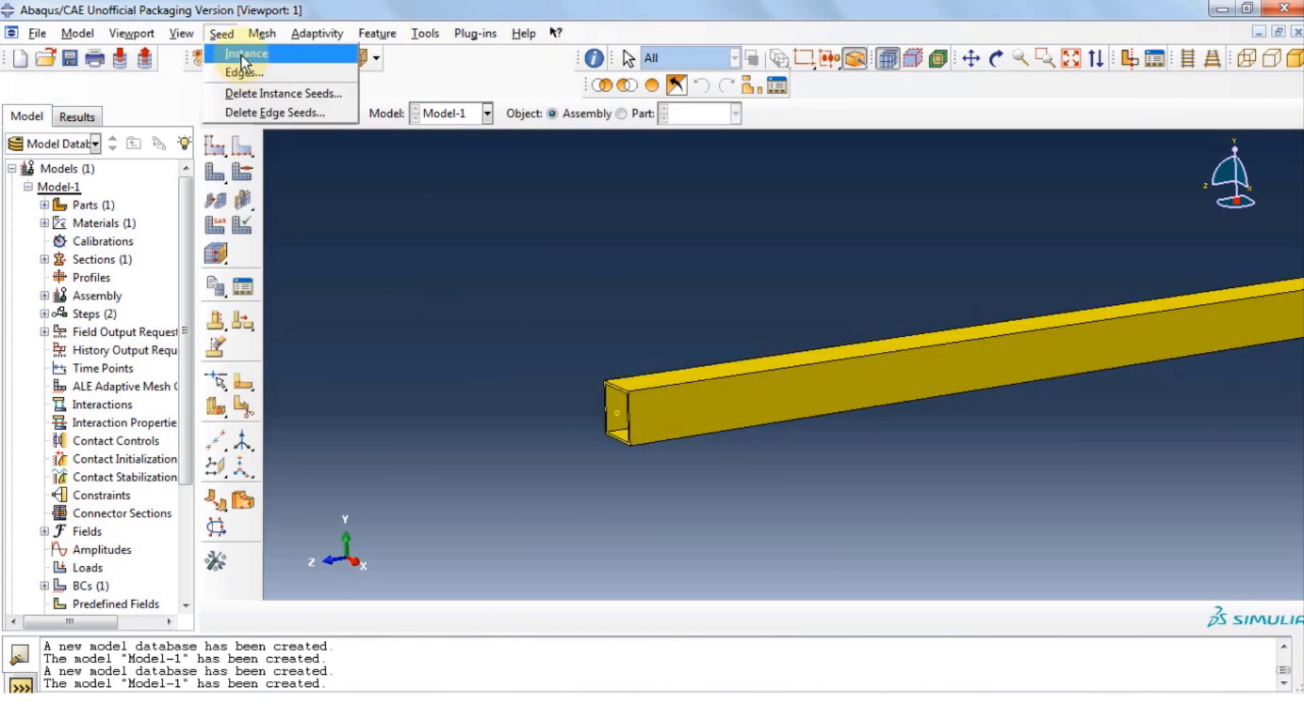
{"action": "left_click", "coordinate": [239, 52]}
{"action": "left_click", "coordinate": [187, 332]}
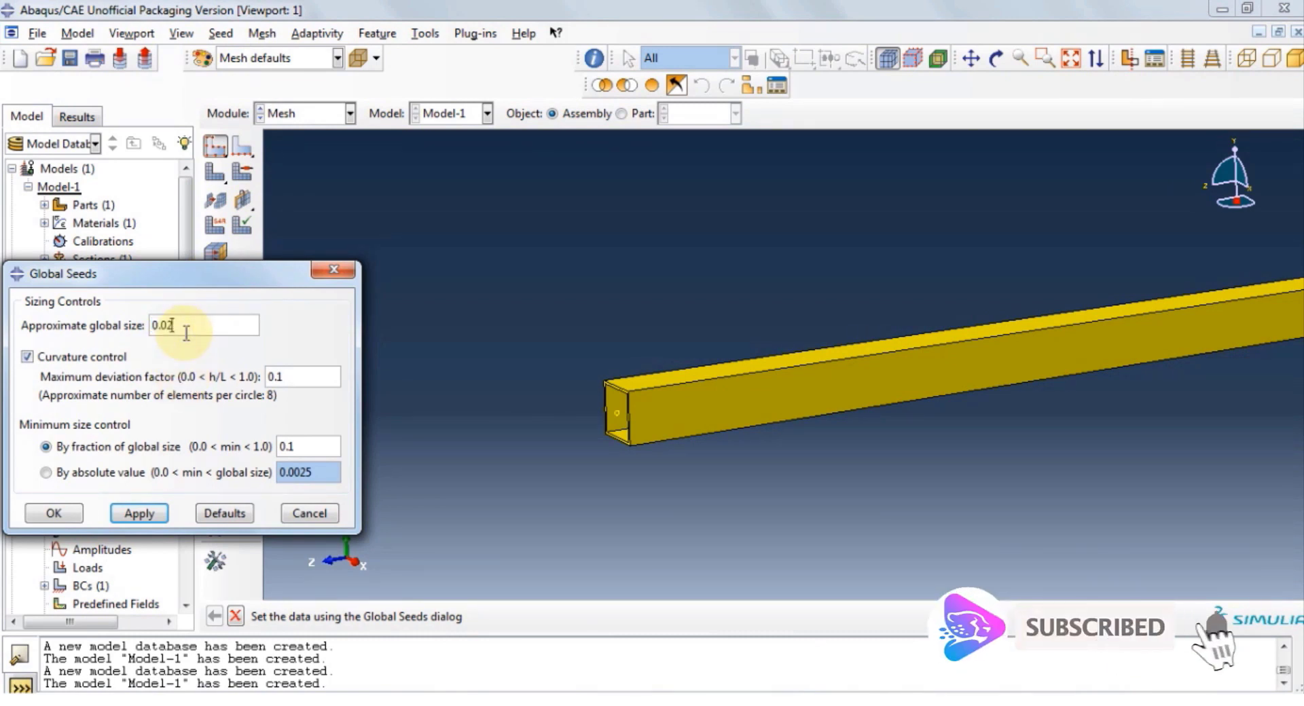
{"action": "key", "text": "BackSpace"}
{"action": "key", "text": "BackSpace"}
{"action": "type", "text": "1"}
{"action": "left_click", "coordinate": [56, 513]}
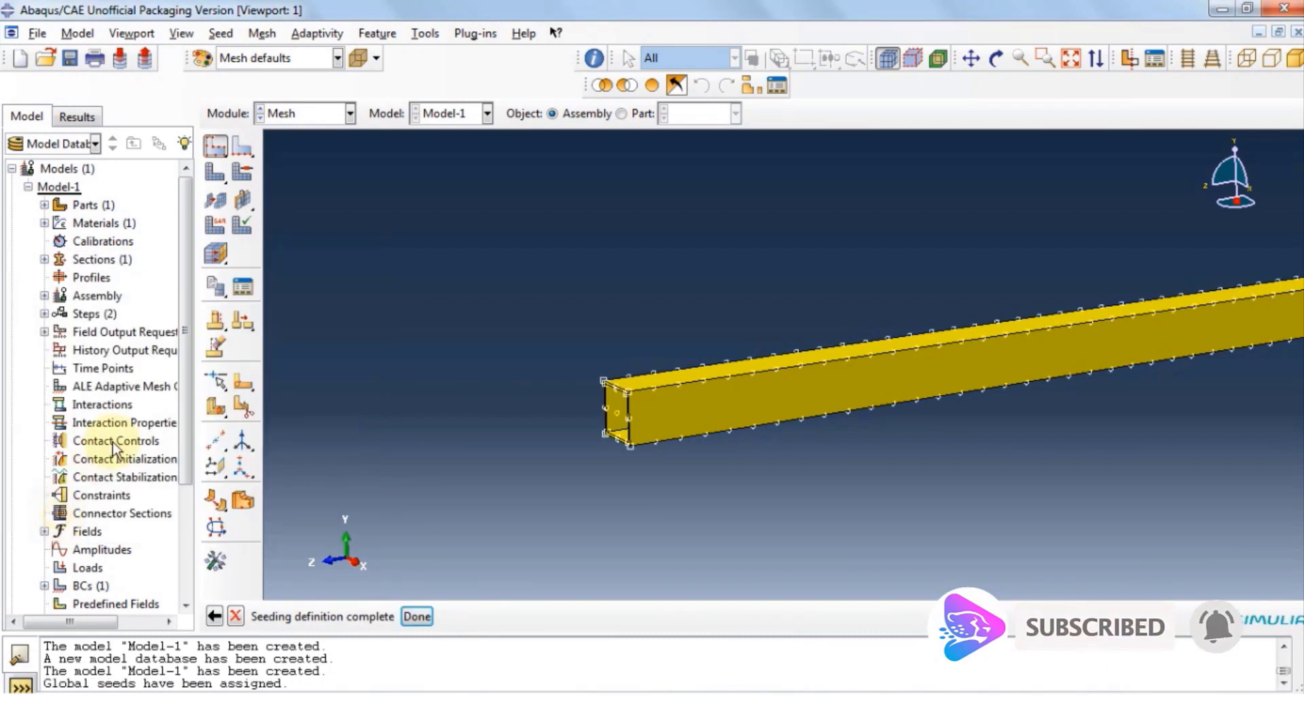
Step: Mesh part instance Part-1-1, producing 400 elements
{"action": "left_click", "coordinate": [212, 178]}
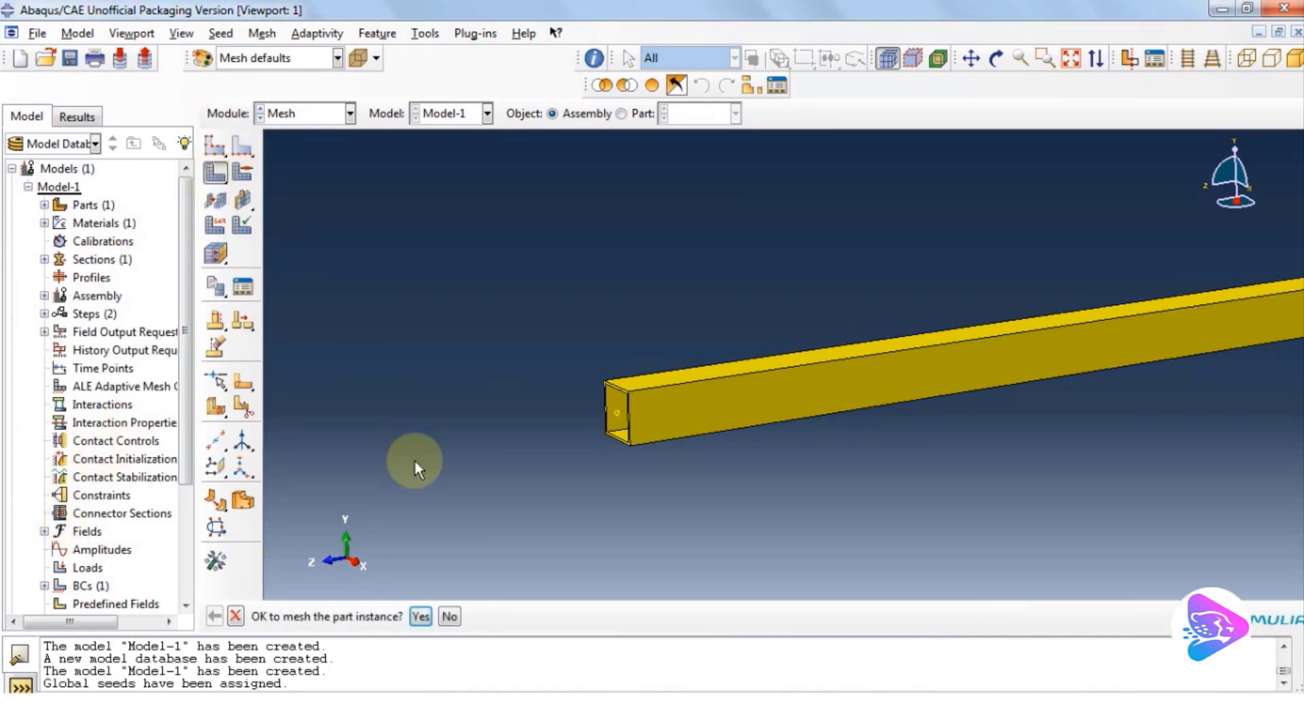
{"action": "left_click", "coordinate": [423, 618]}
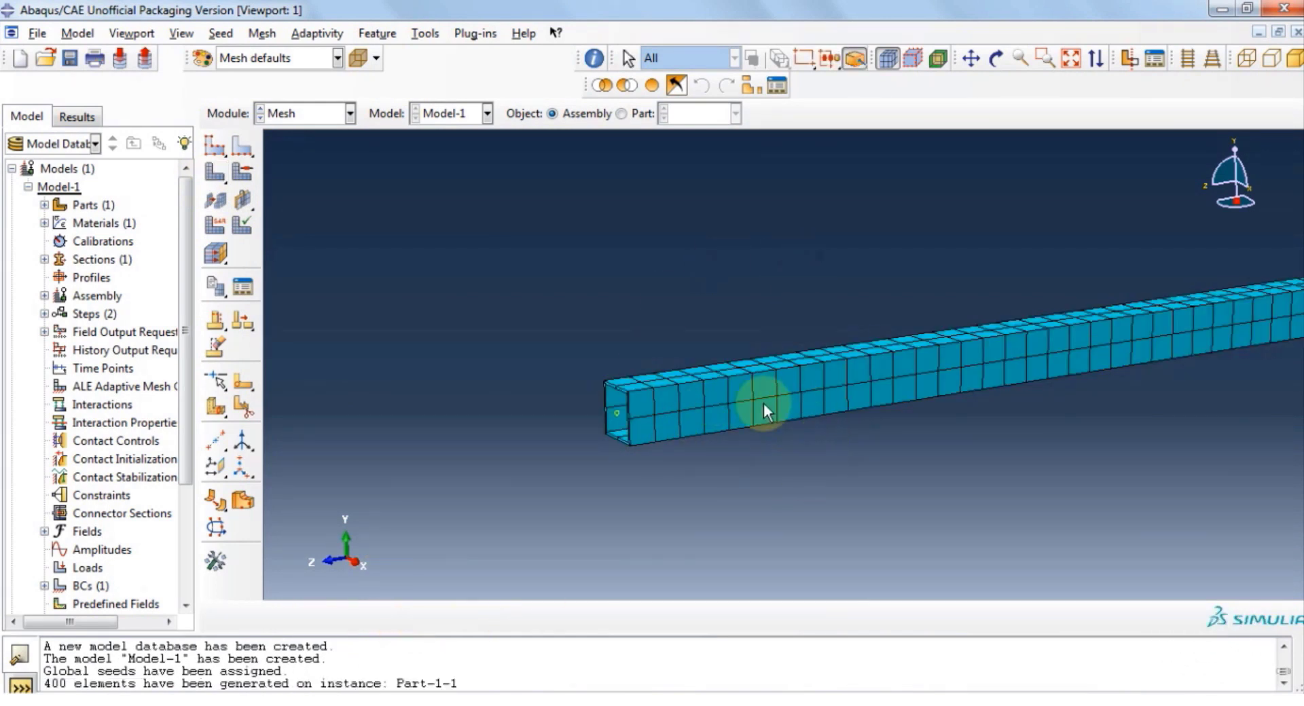
{"action": "scroll", "coordinate": [787, 457], "scroll_direction": "up", "scroll_amount": 3}
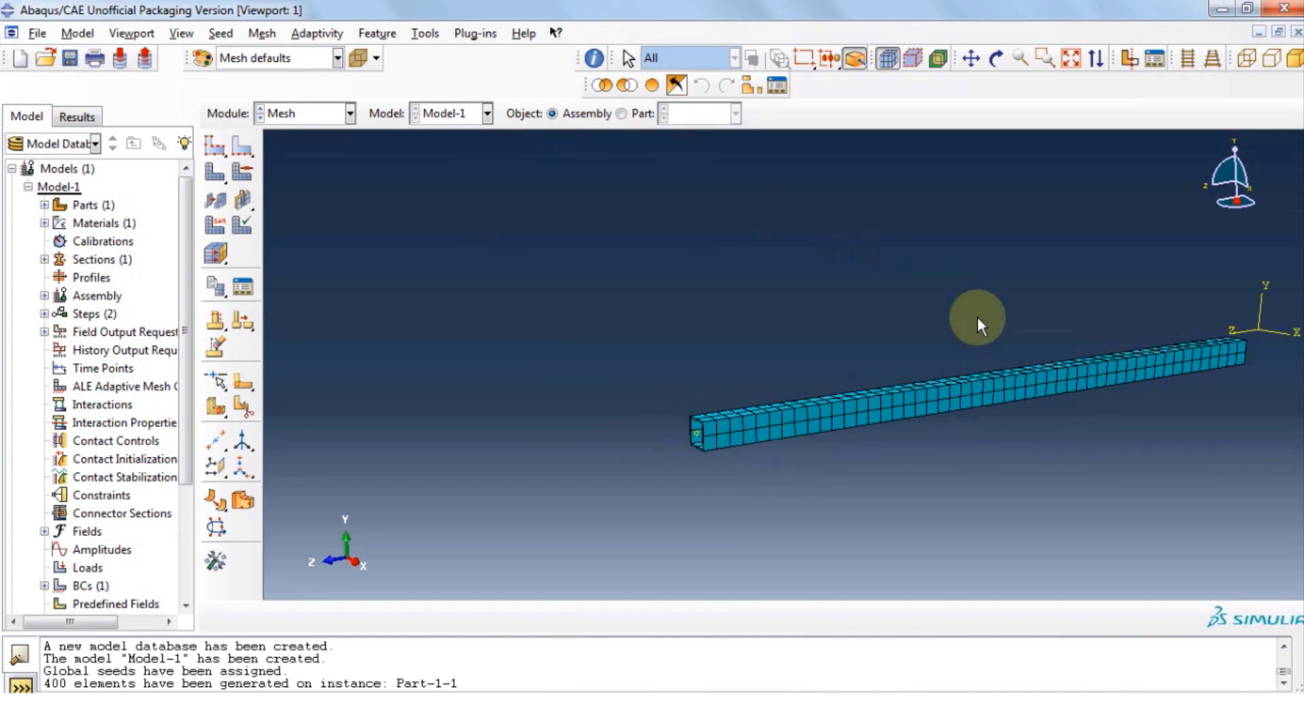
{"action": "scroll", "coordinate": [1059, 366], "scroll_direction": "down", "scroll_amount": 1}
{"action": "scroll", "coordinate": [1053, 435], "scroll_direction": "down", "scroll_amount": 2}
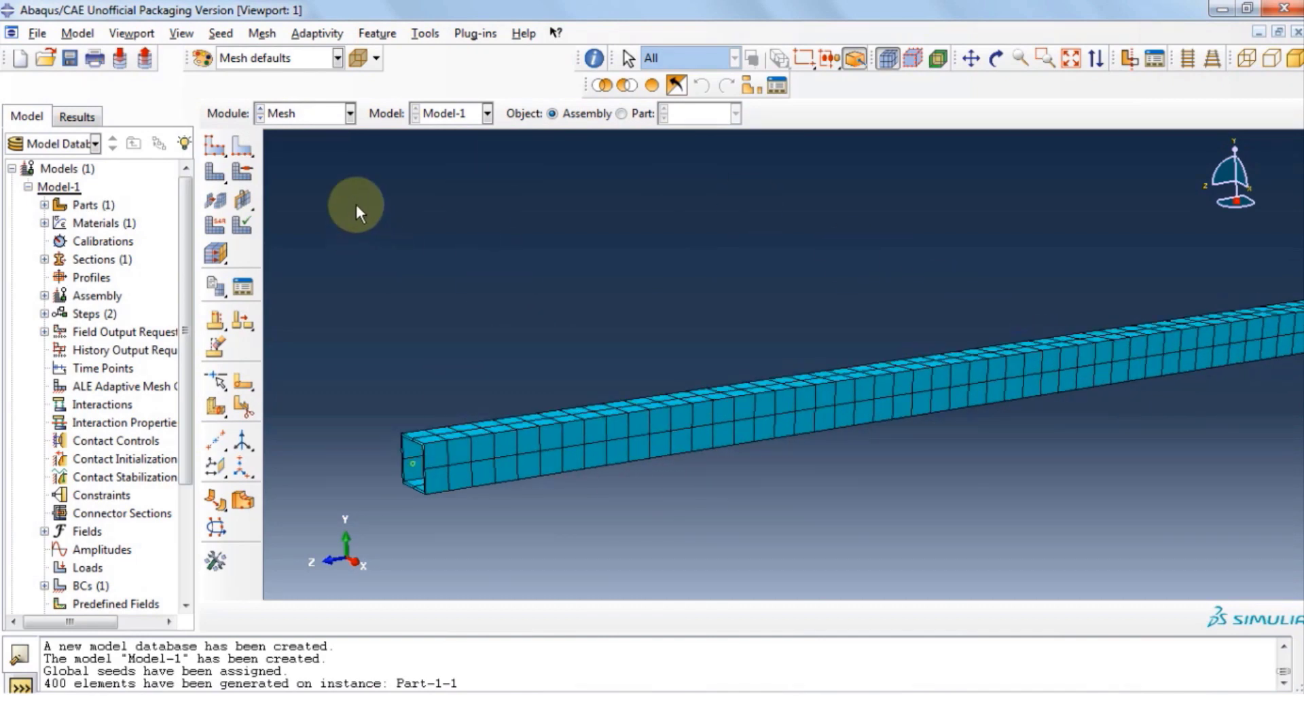
Step: In the Interaction module, place reference point RP-1 on the end-face centre datum point
{"action": "left_click", "coordinate": [349, 113]}
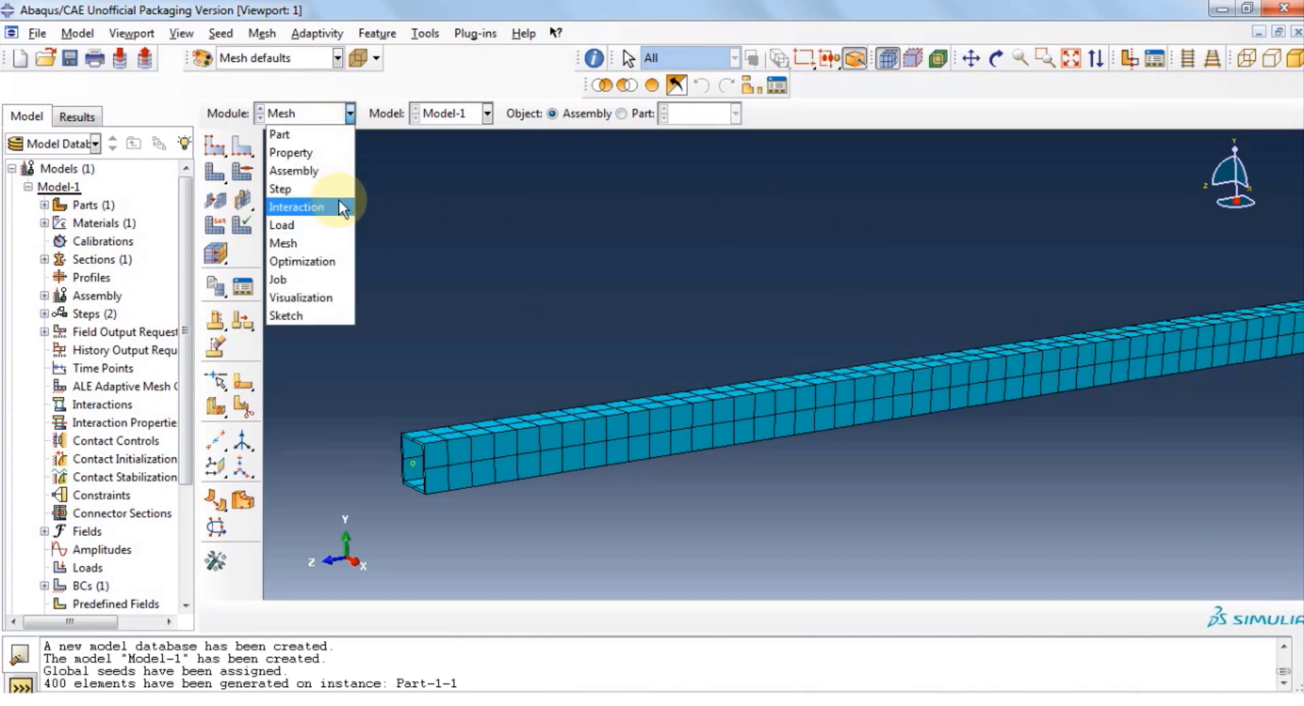
{"action": "left_click", "coordinate": [297, 207]}
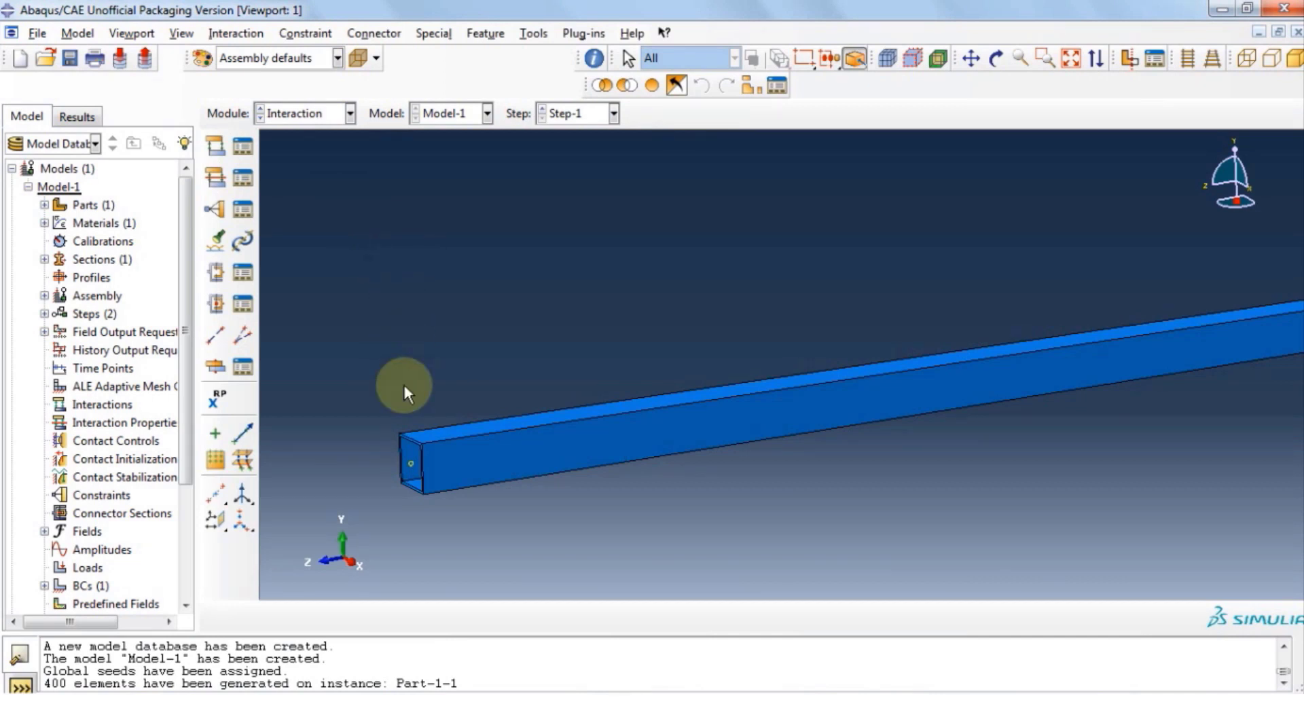
{"action": "scroll", "coordinate": [408, 467], "scroll_direction": "down", "scroll_amount": 3}
{"action": "scroll", "coordinate": [415, 455], "scroll_direction": "down", "scroll_amount": 3}
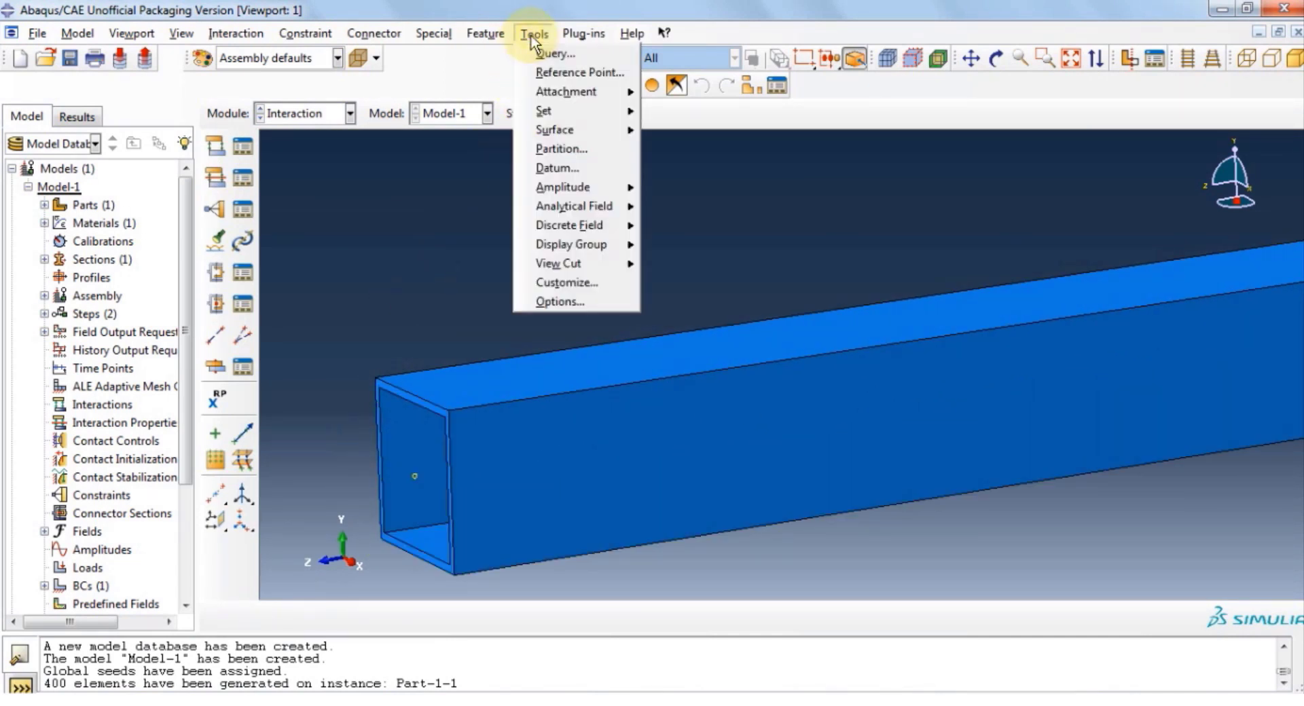
{"action": "left_click", "coordinate": [574, 72]}
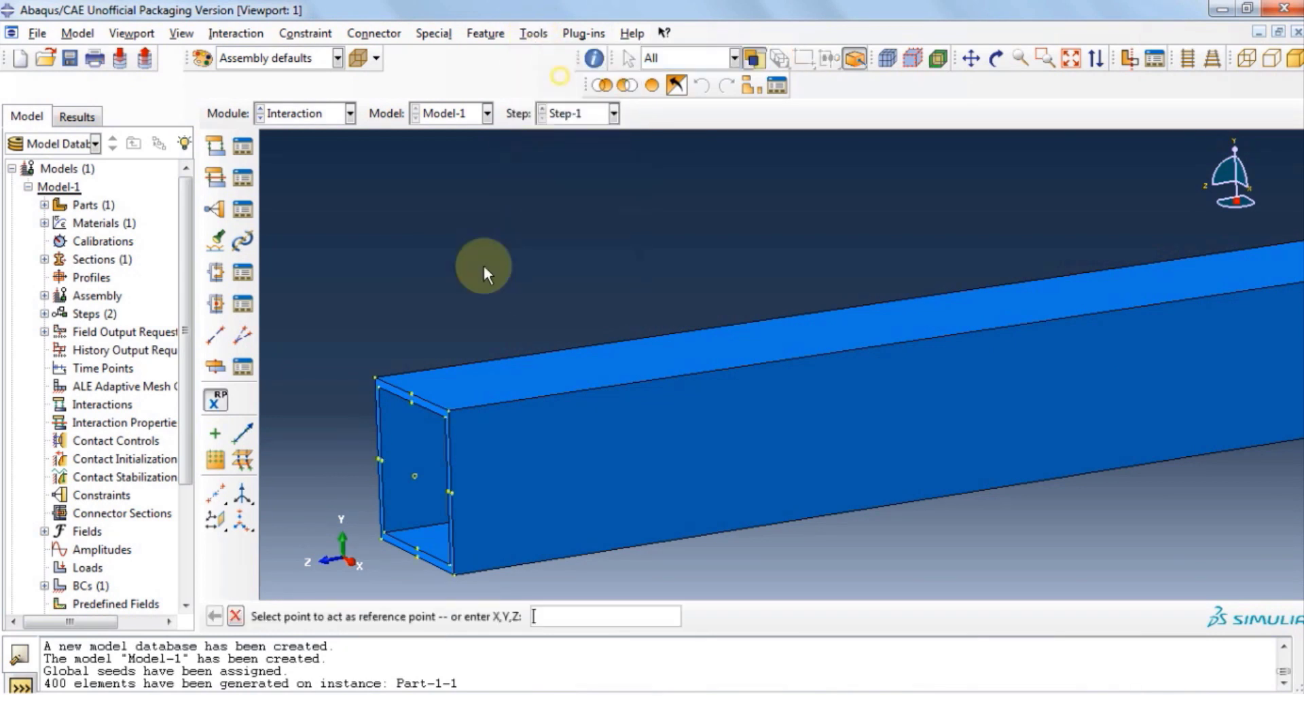
{"action": "left_click", "coordinate": [413, 478]}
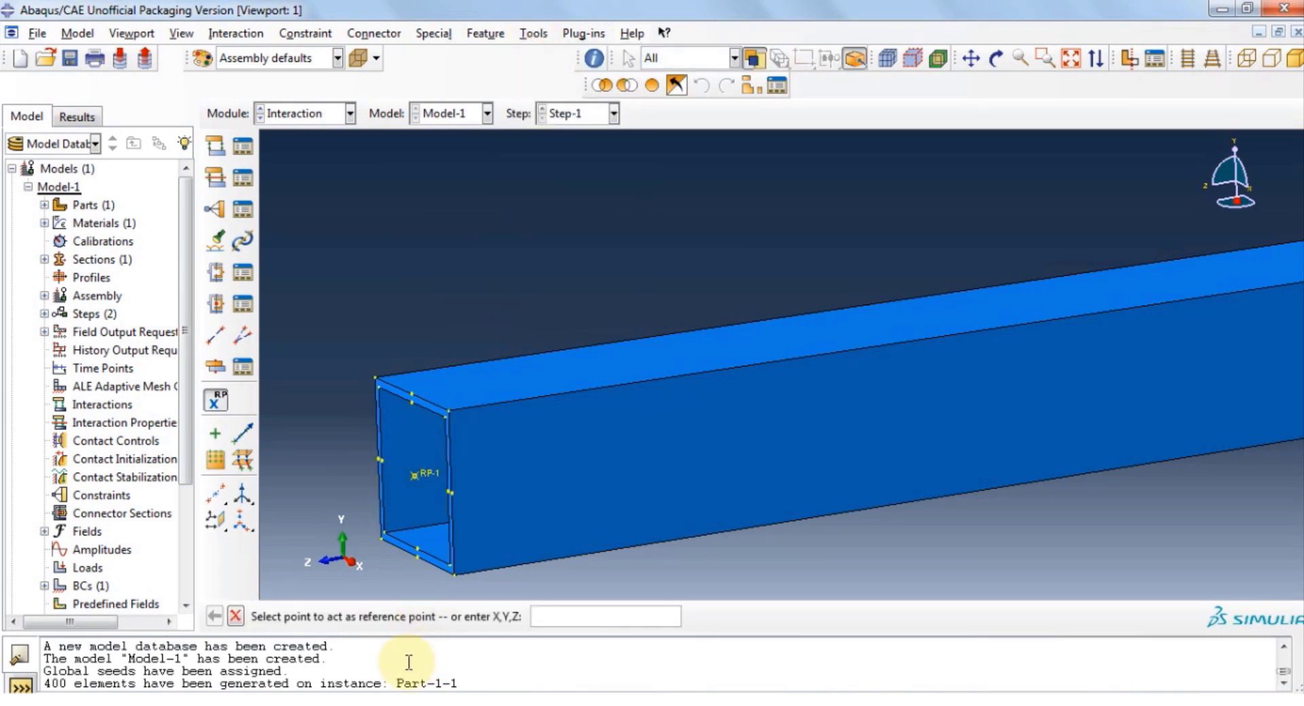
Step: Start a new rigid body constraint with RP-1 as its reference point
{"action": "left_click", "coordinate": [235, 616]}
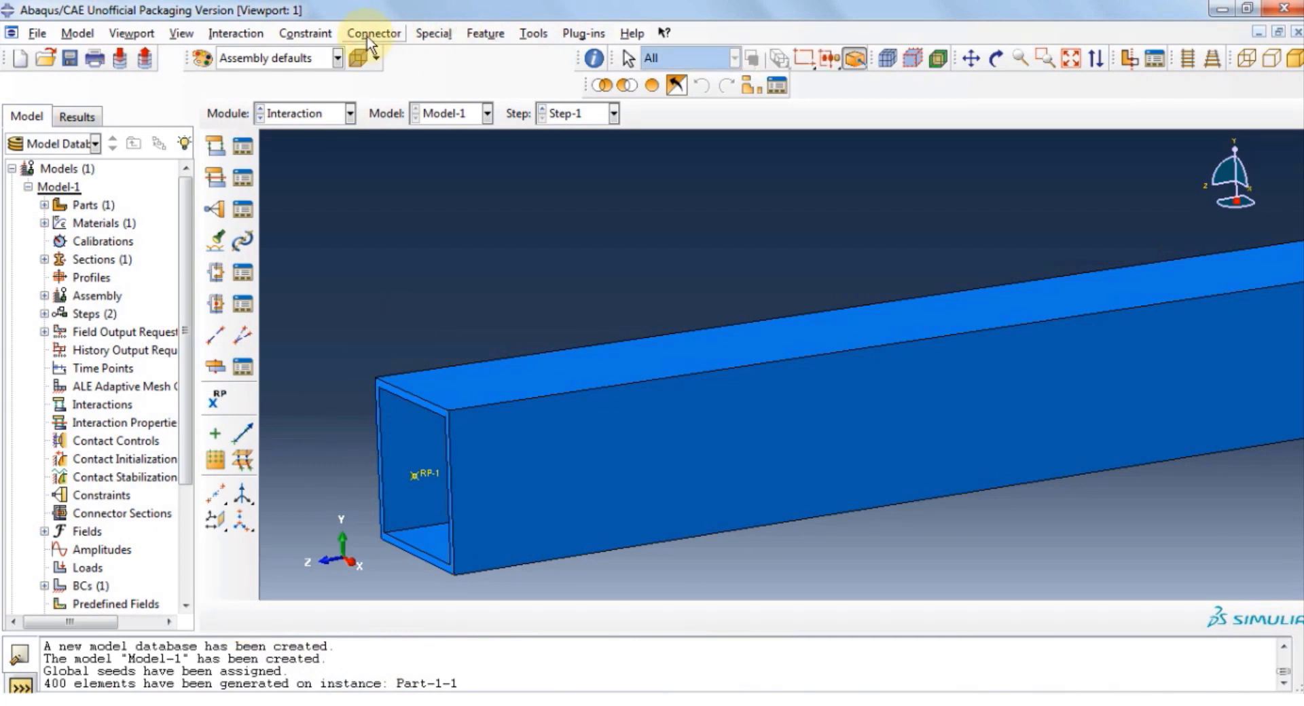
{"action": "left_click", "coordinate": [303, 34]}
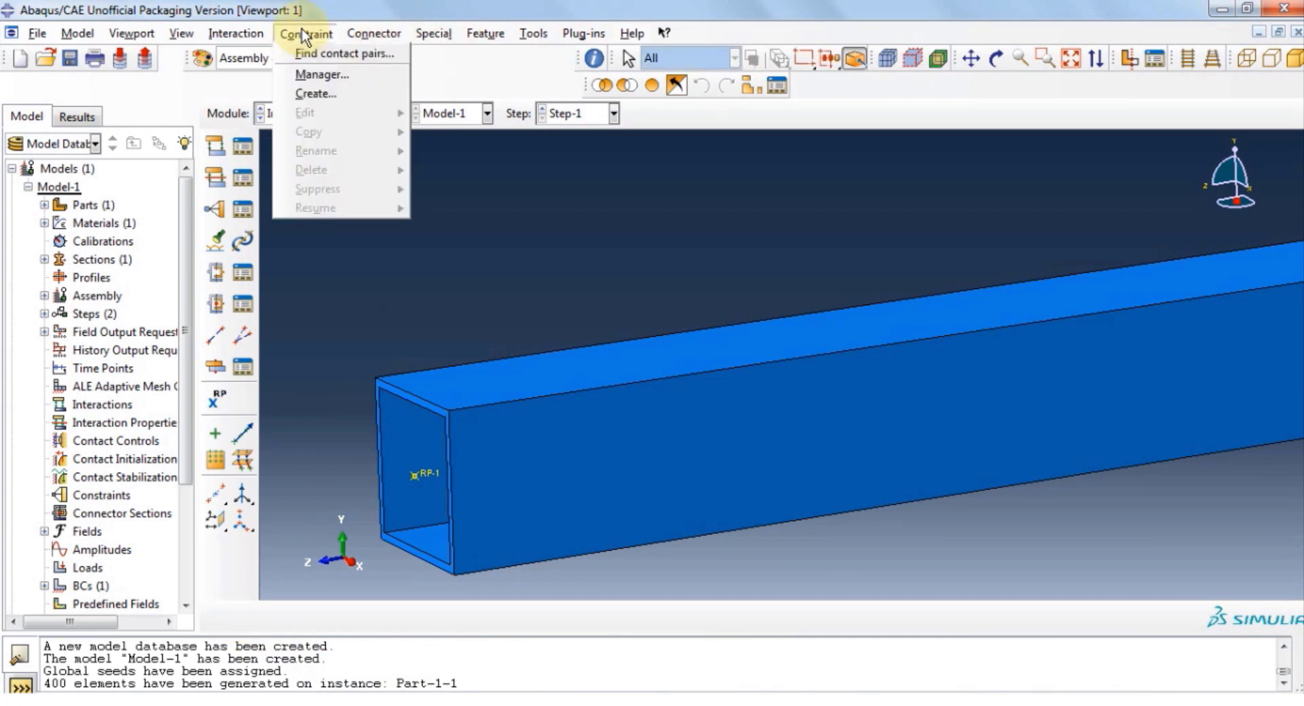
{"action": "left_click", "coordinate": [322, 74]}
{"action": "left_click", "coordinate": [48, 352]}
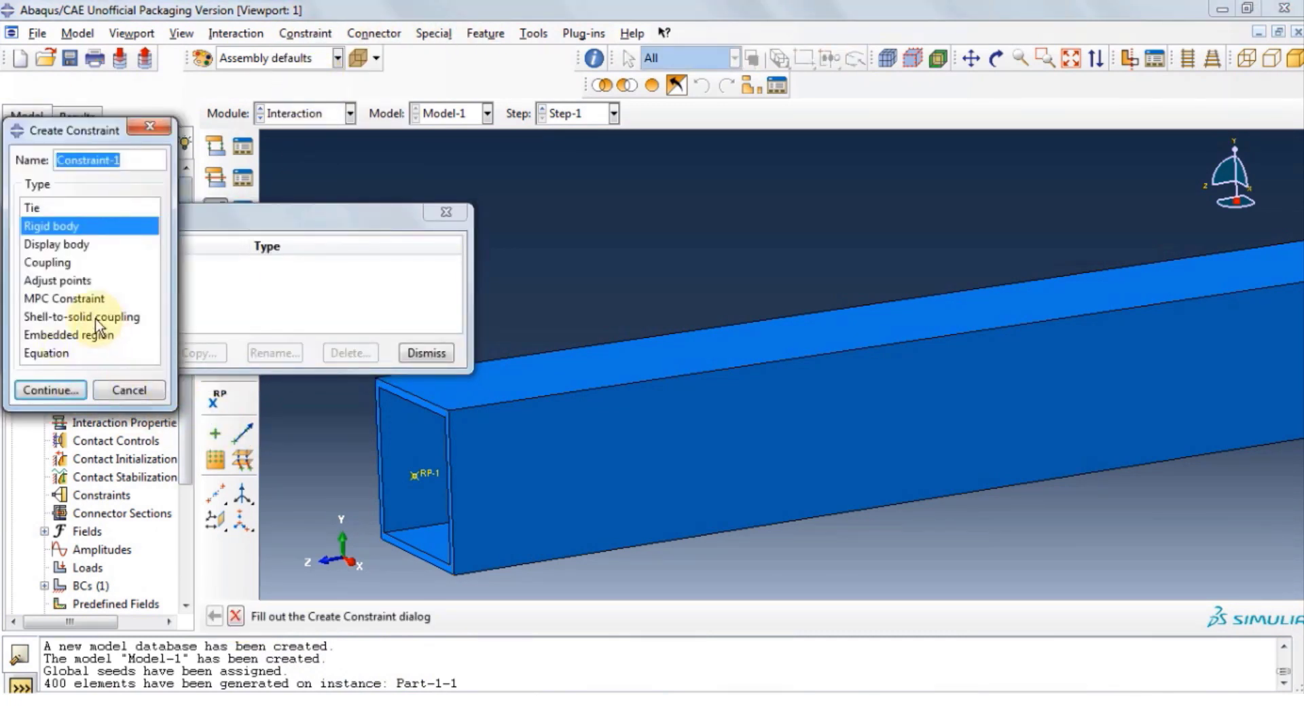
{"action": "left_click", "coordinate": [47, 389]}
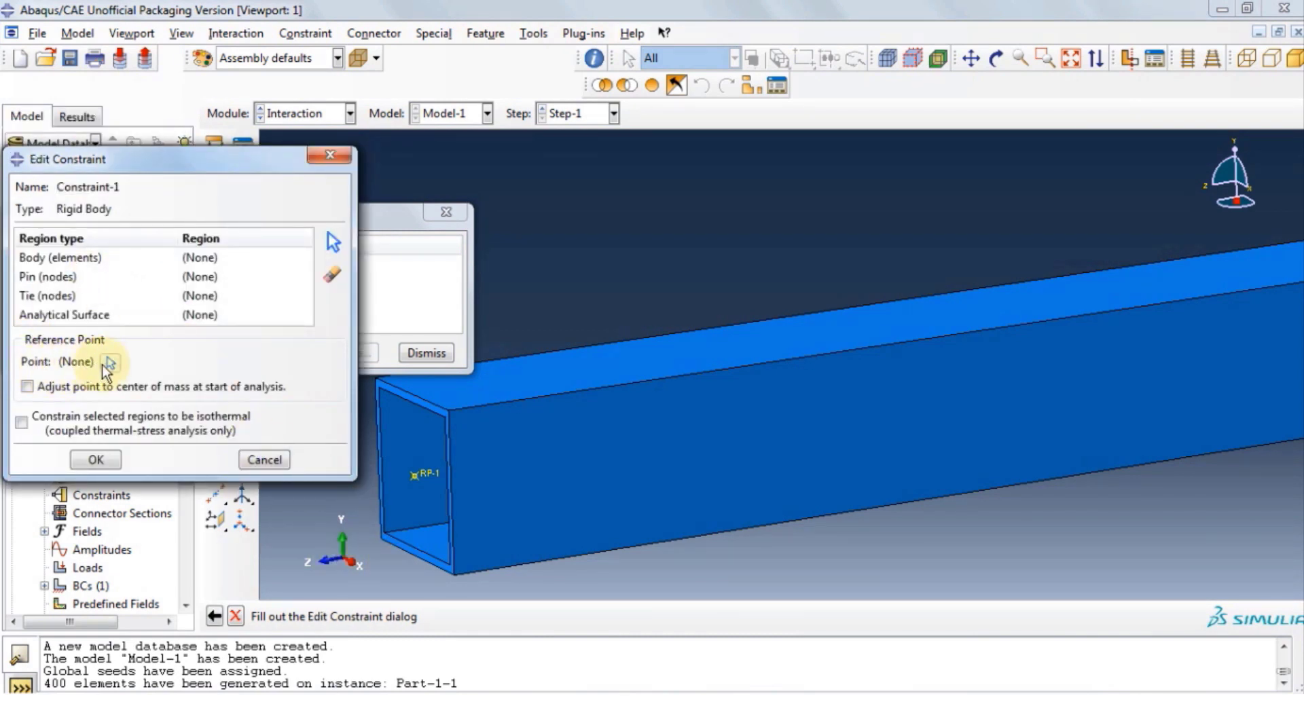
{"action": "left_click", "coordinate": [109, 363]}
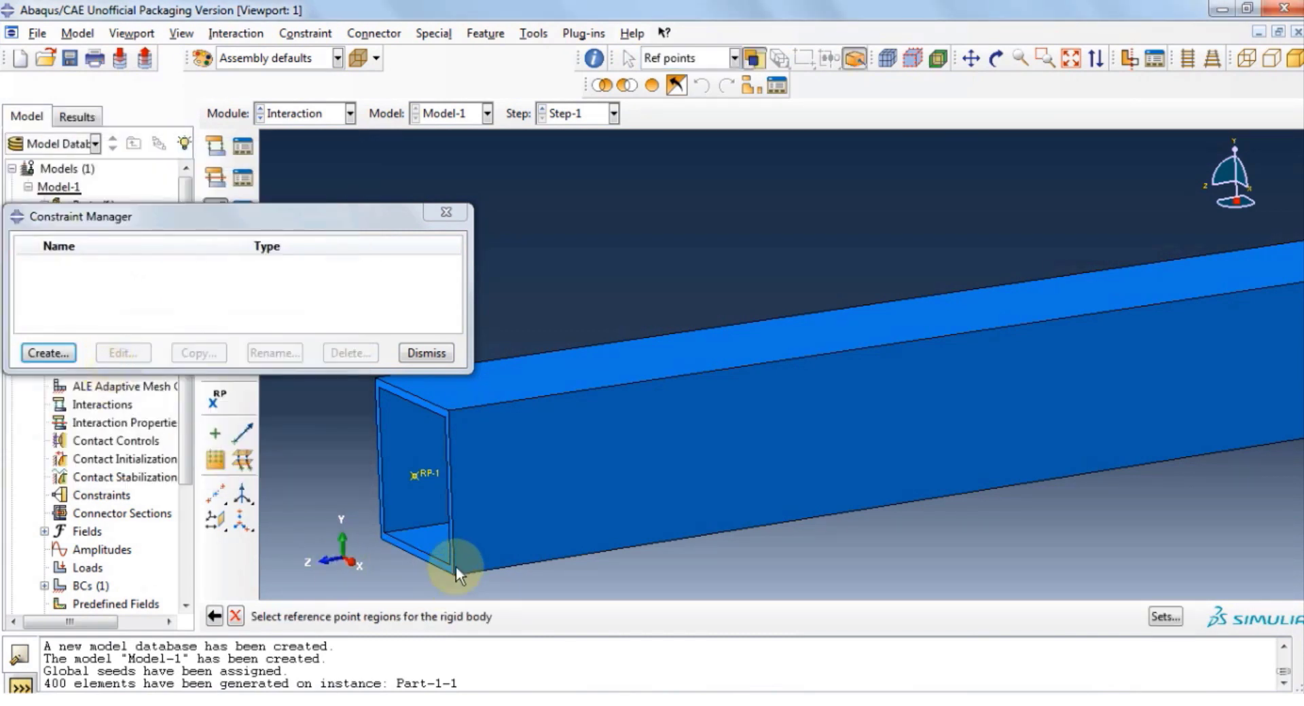
{"action": "left_click", "coordinate": [417, 479]}
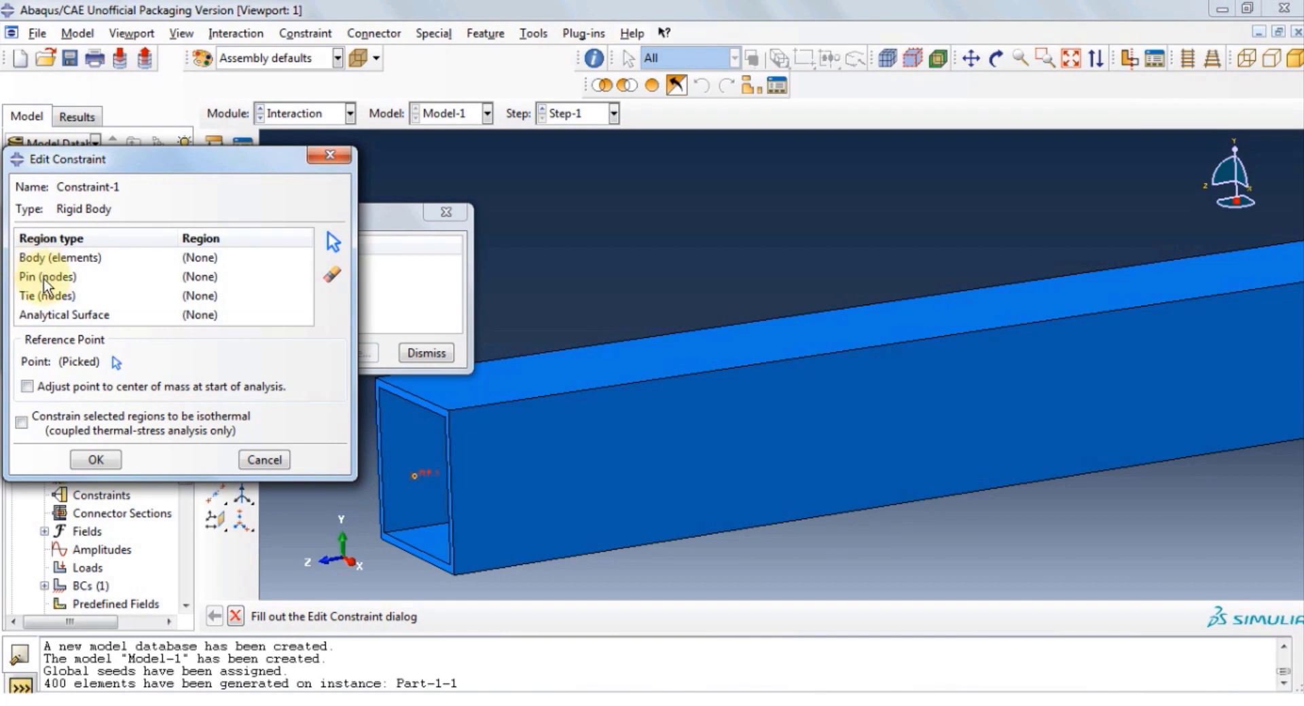
Step: Set the near end face edges as the pin nodes region and create Constraint-1
{"action": "left_click", "coordinate": [43, 278]}
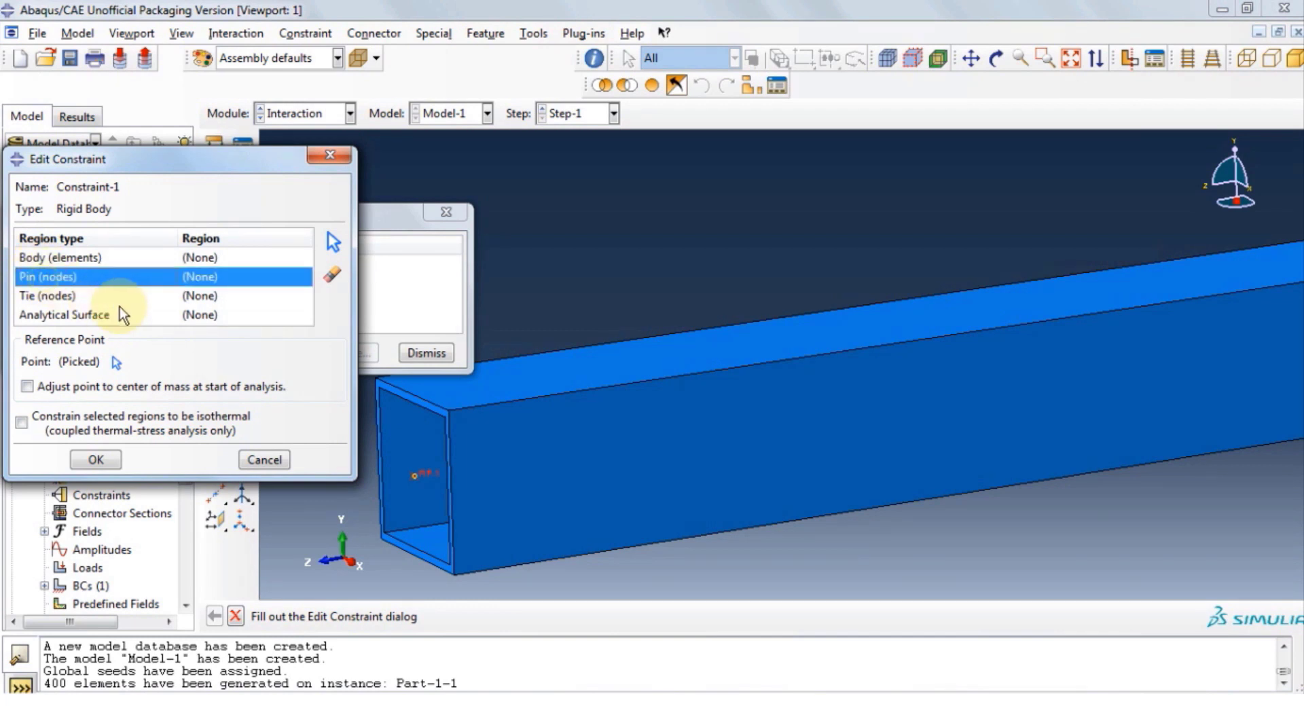
{"action": "left_click", "coordinate": [333, 241]}
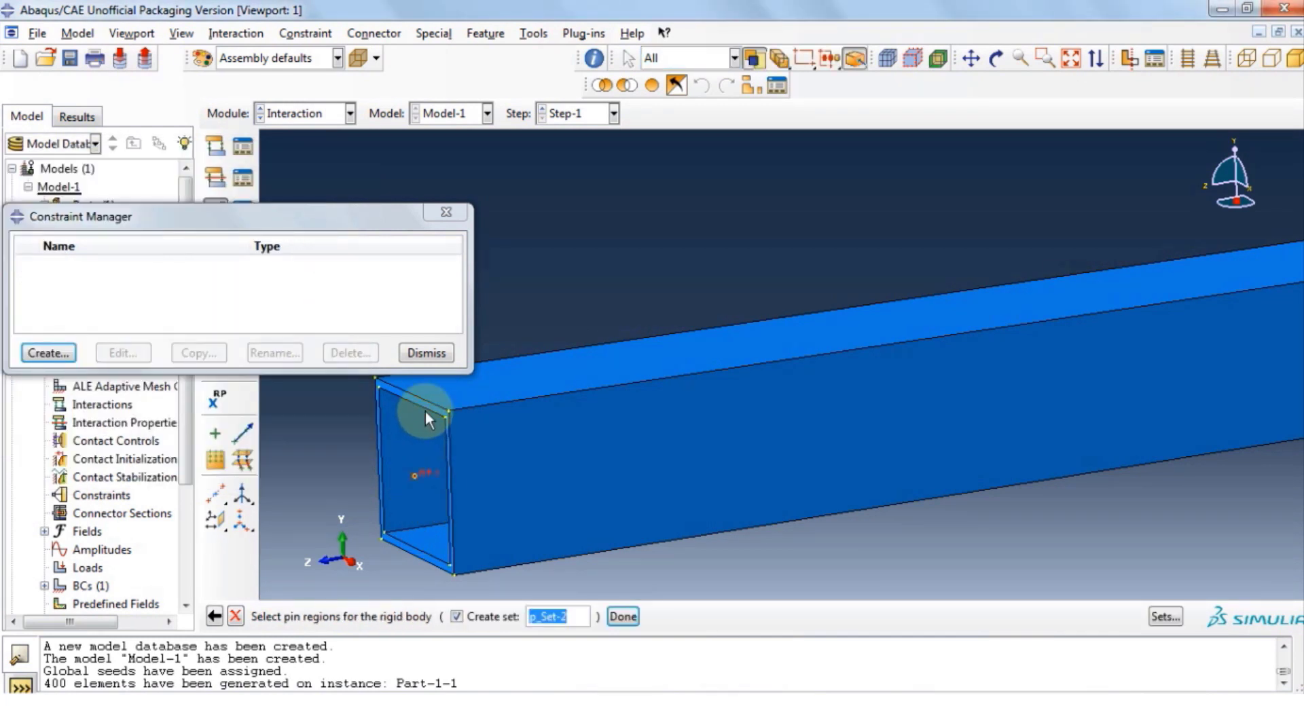
{"action": "scroll", "coordinate": [438, 409], "scroll_direction": "up", "scroll_amount": 3}
{"action": "left_click", "coordinate": [434, 398]}
{"action": "left_click", "coordinate": [623, 616]}
{"action": "left_click", "coordinate": [95, 460]}
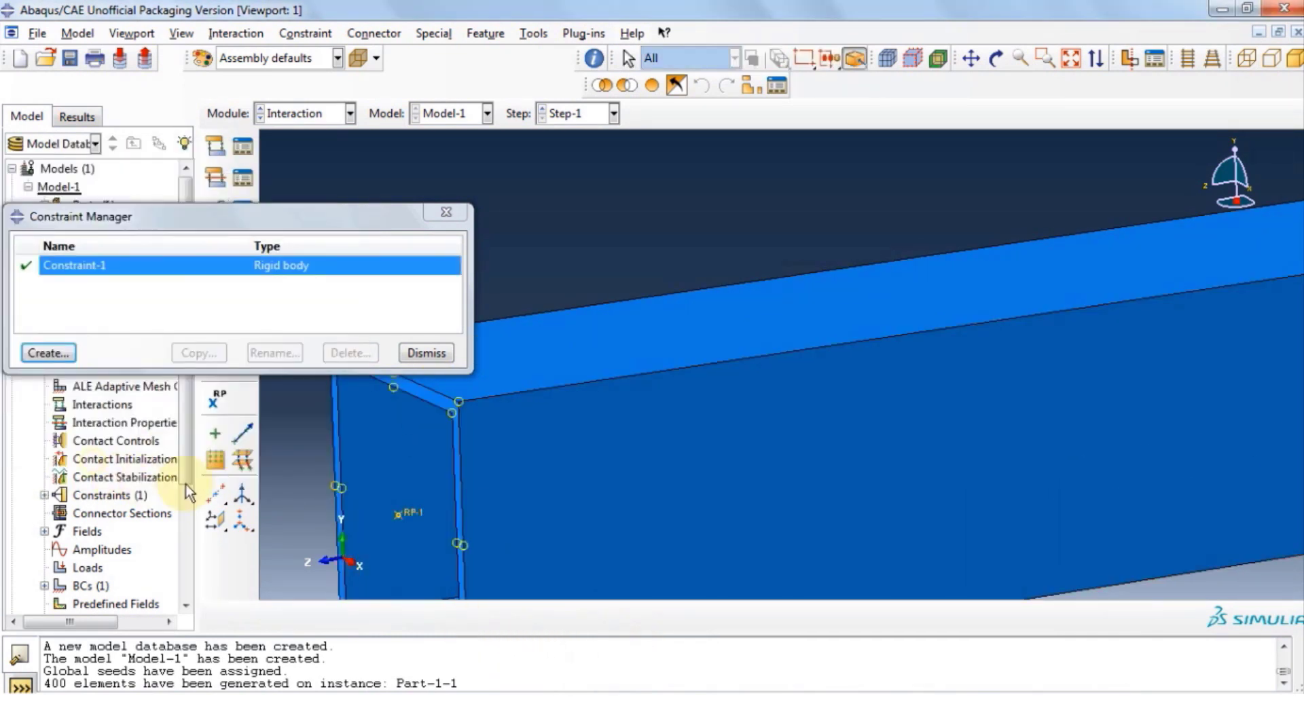
{"action": "left_click", "coordinate": [446, 212]}
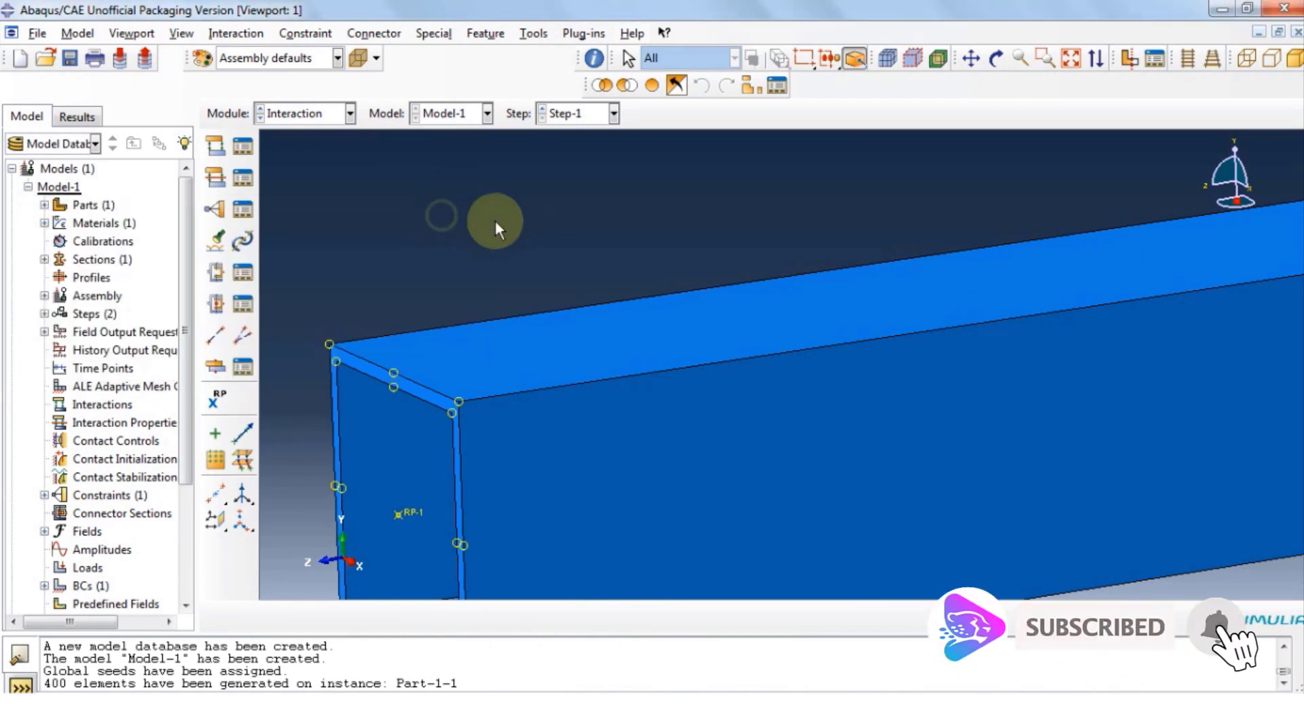
Step: In the Load module, create concentrated force Load-1 in Step-1 applied at RP-1
{"action": "scroll", "coordinate": [561, 302], "scroll_direction": "down", "scroll_amount": 2}
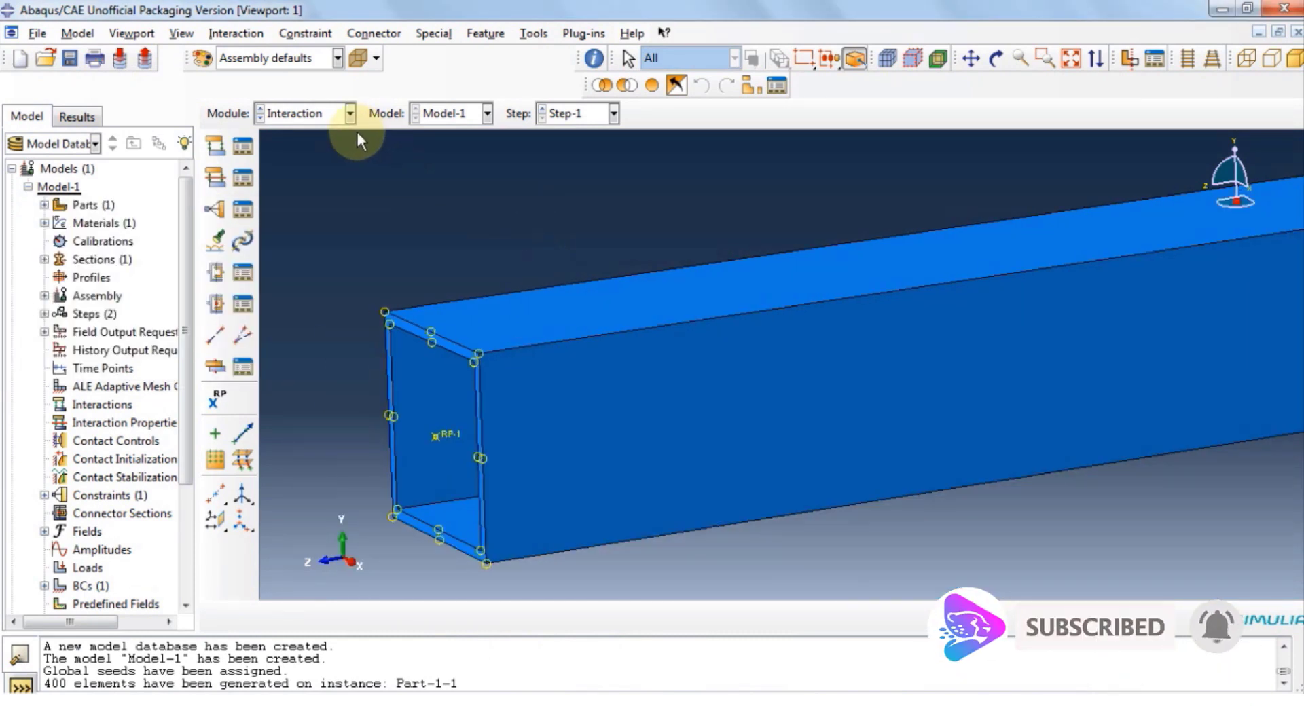
{"action": "left_click", "coordinate": [348, 113]}
{"action": "left_click", "coordinate": [307, 224]}
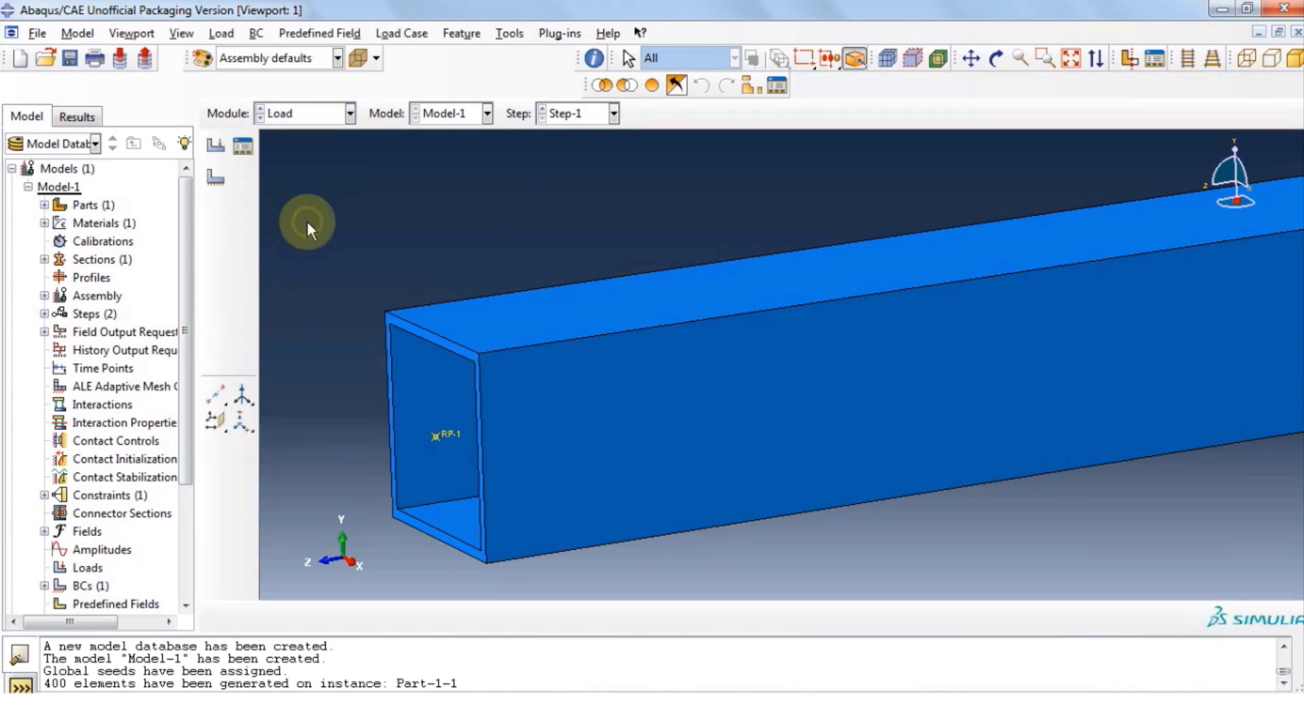
{"action": "left_click", "coordinate": [223, 33]}
{"action": "left_click", "coordinate": [253, 67]}
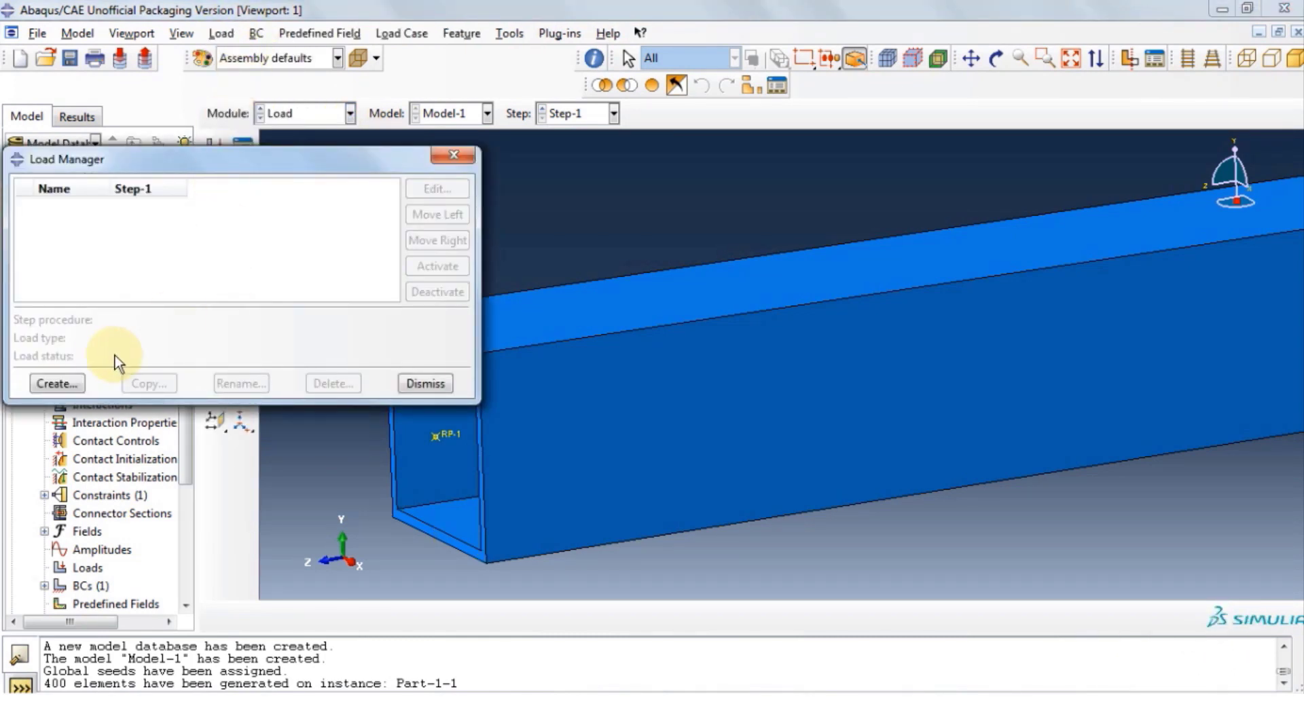
{"action": "left_click", "coordinate": [44, 384]}
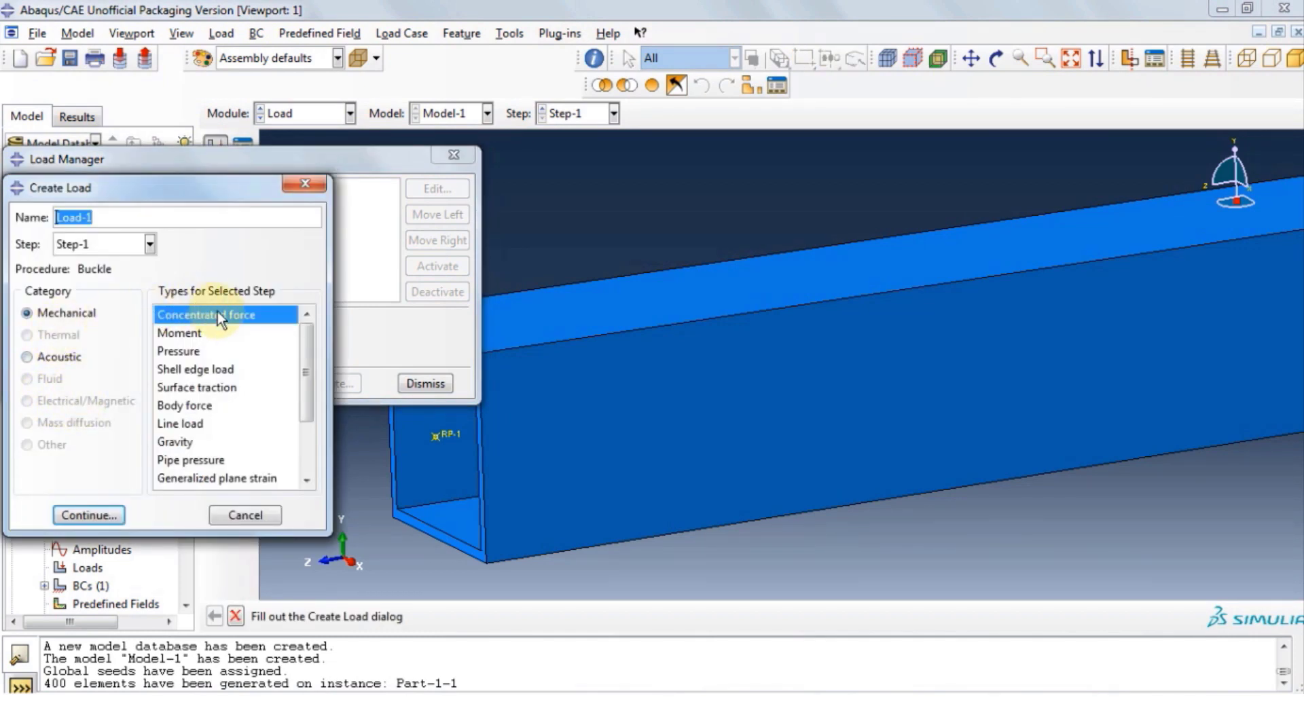
{"action": "left_click", "coordinate": [77, 516]}
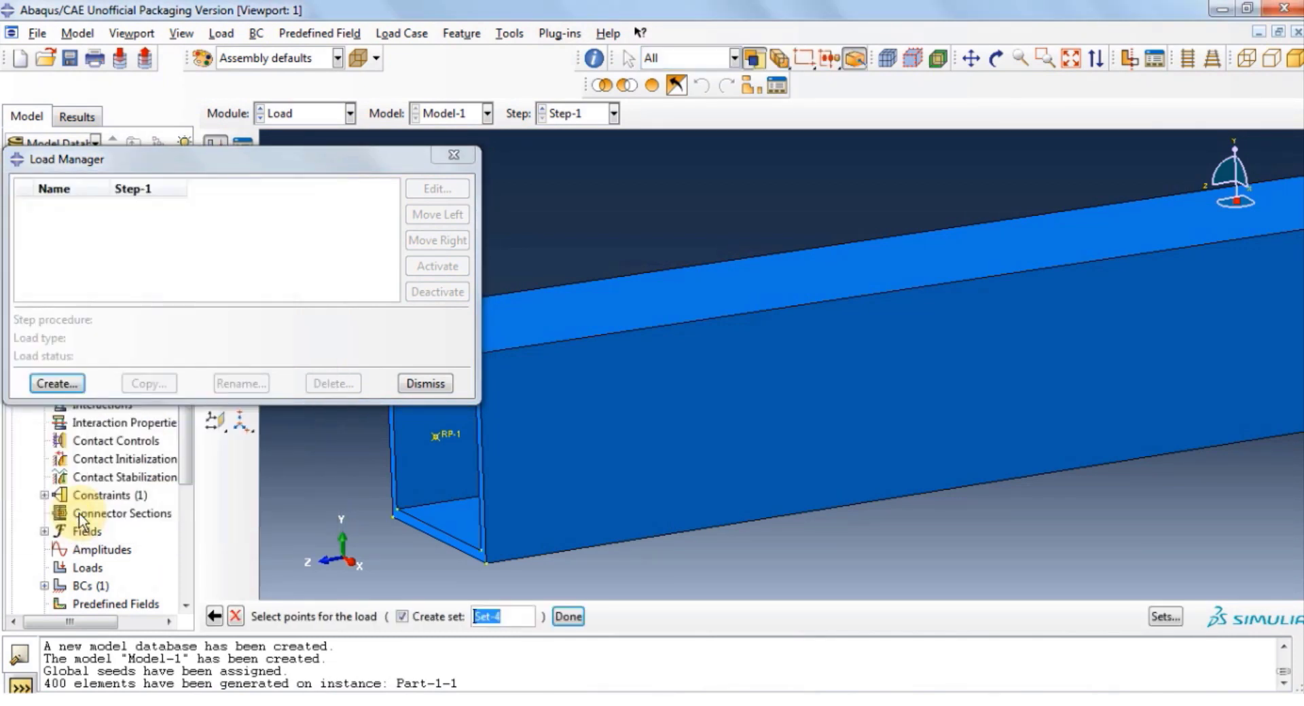
{"action": "left_click", "coordinate": [434, 436]}
{"action": "left_click", "coordinate": [568, 617]}
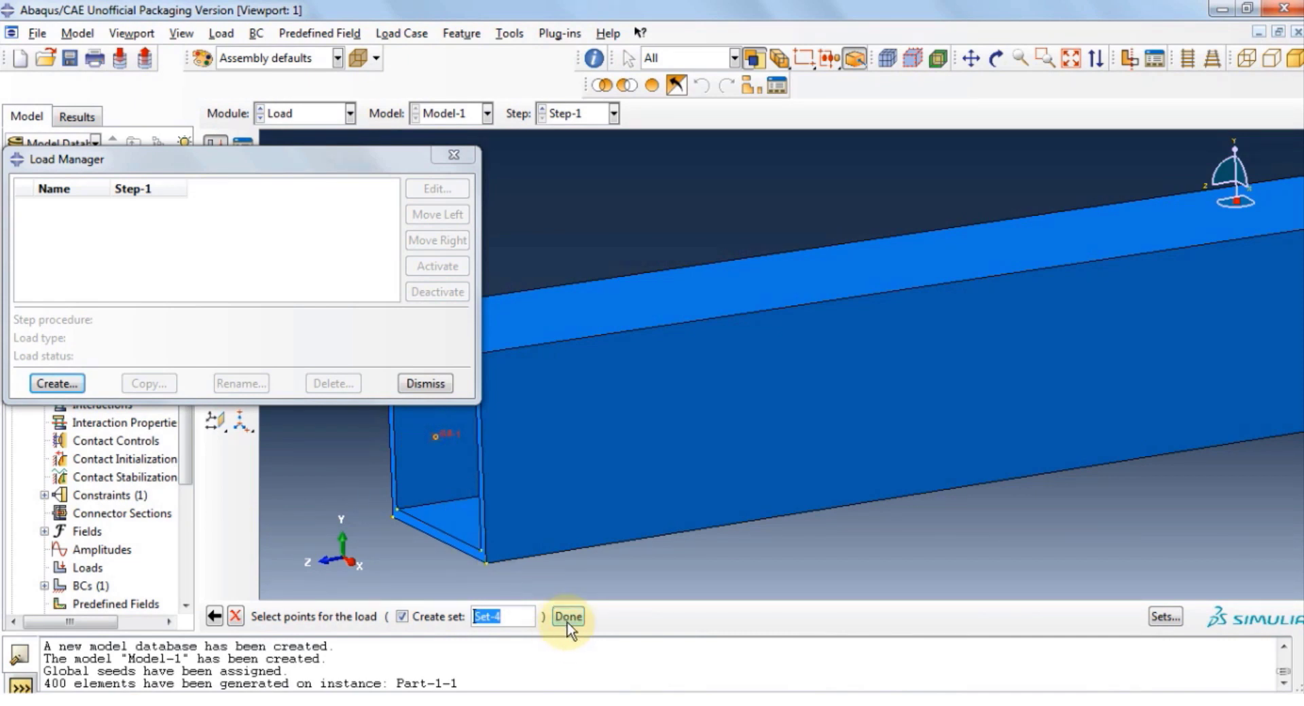
Step: Set the force components to CF1 = 0, CF2 = 0, CF3 = -1
{"action": "left_click", "coordinate": [1095, 459]}
{"action": "type", "text": "0"}
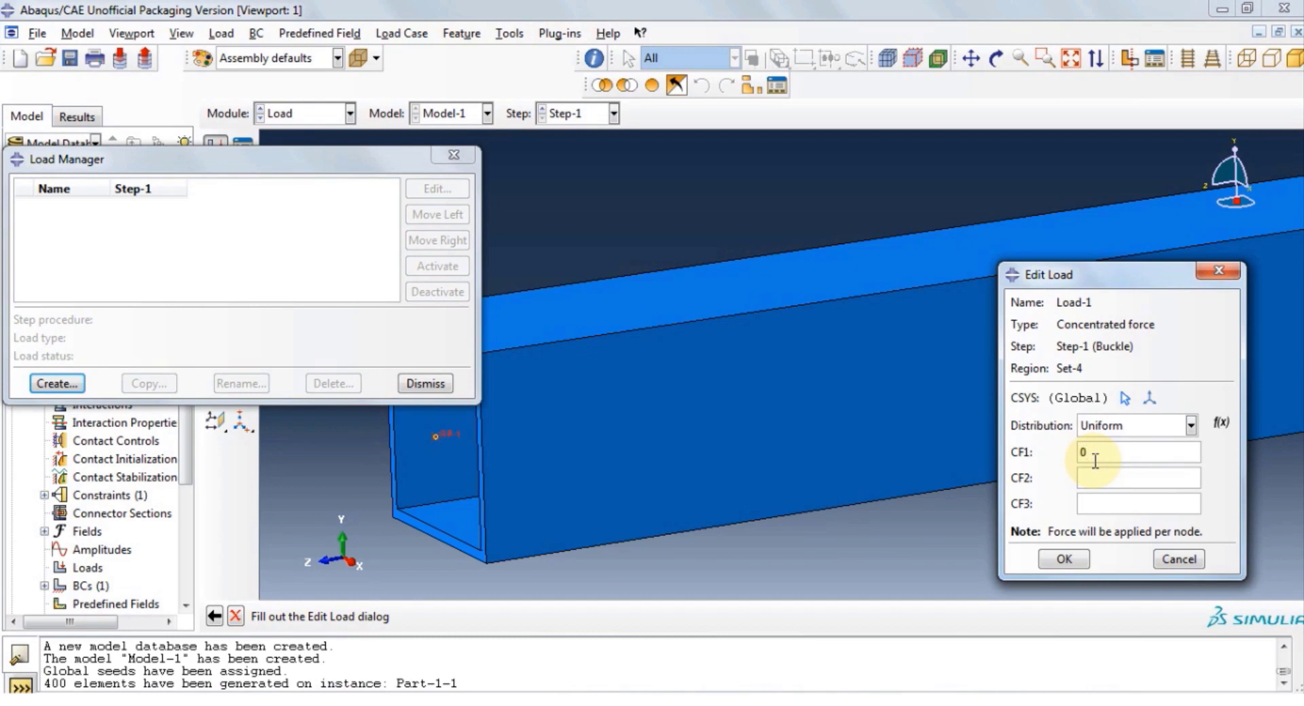
{"action": "left_click", "coordinate": [1096, 470]}
{"action": "type", "text": "0"}
{"action": "left_click", "coordinate": [1096, 504]}
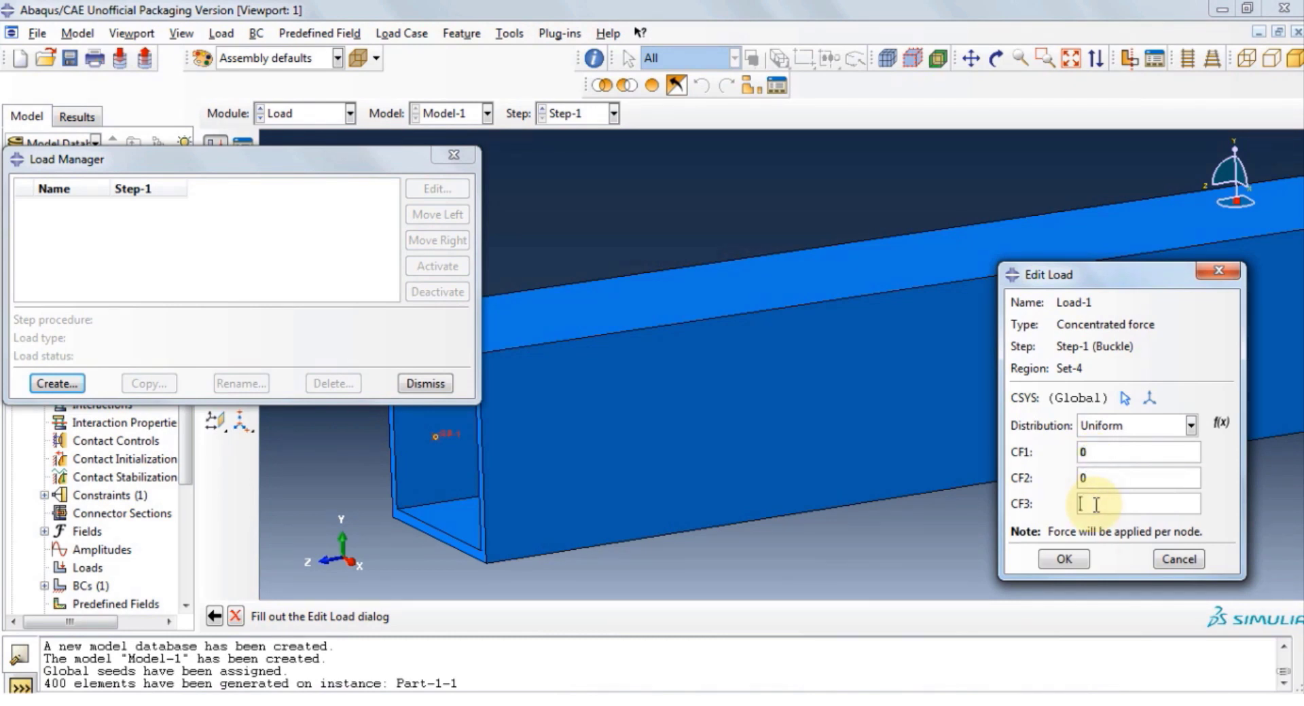
{"action": "type", "text": "1"}
{"action": "key", "text": "BackSpace"}
{"action": "type", "text": "-1"}
{"action": "left_click", "coordinate": [1064, 559]}
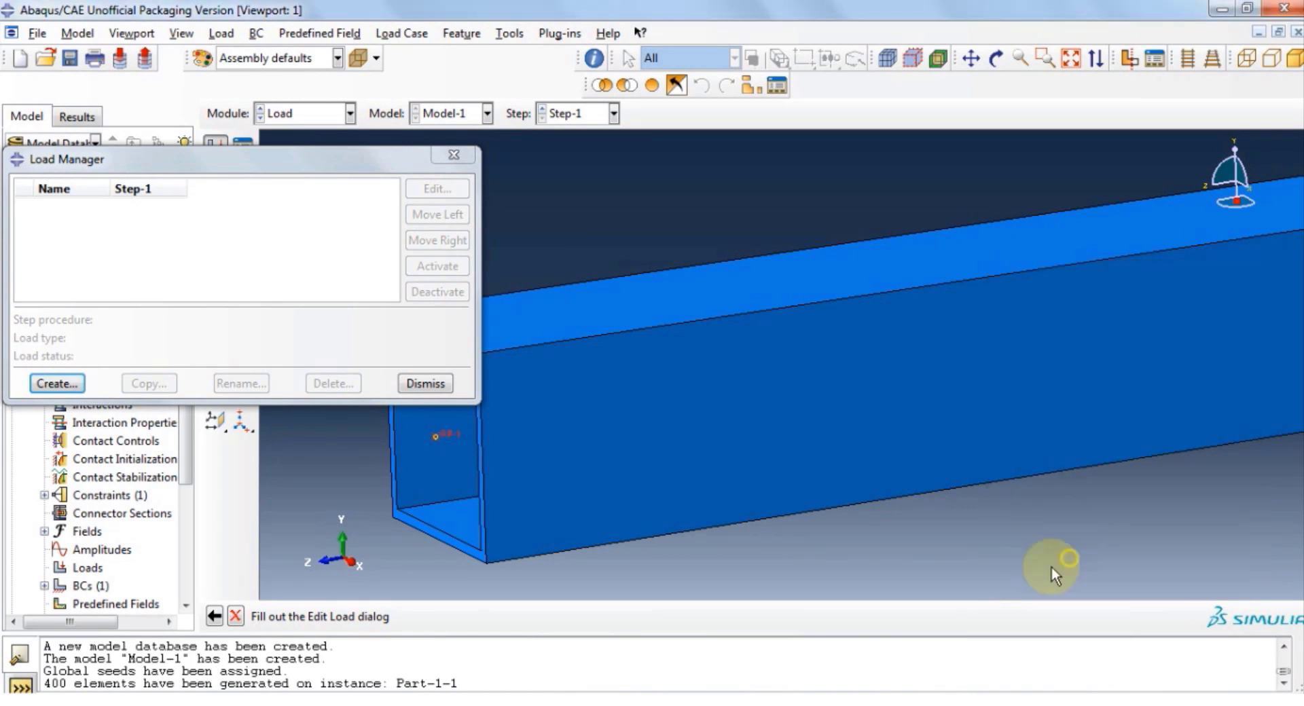
{"action": "left_click", "coordinate": [454, 152]}
Step: In the Job module, create a job named buckling for Model-1 with default settings
{"action": "scroll", "coordinate": [507, 288], "scroll_direction": "down", "scroll_amount": 3}
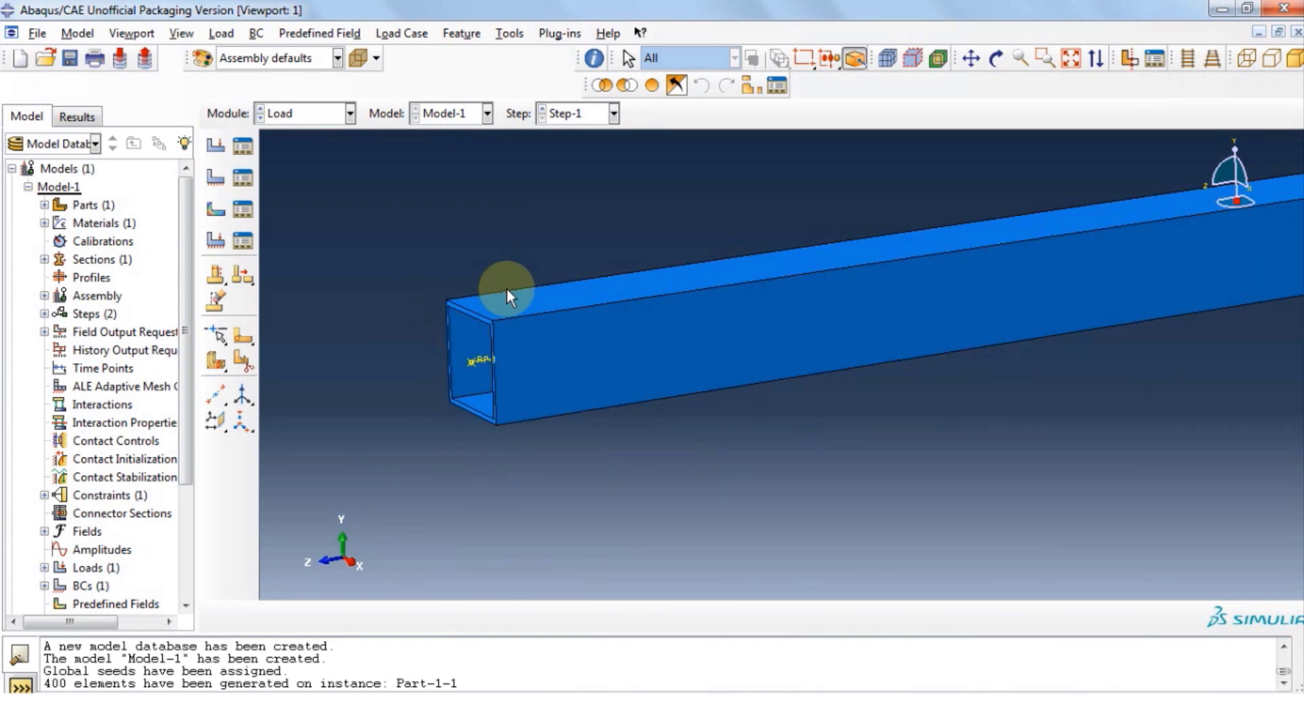
{"action": "left_click", "coordinate": [350, 113]}
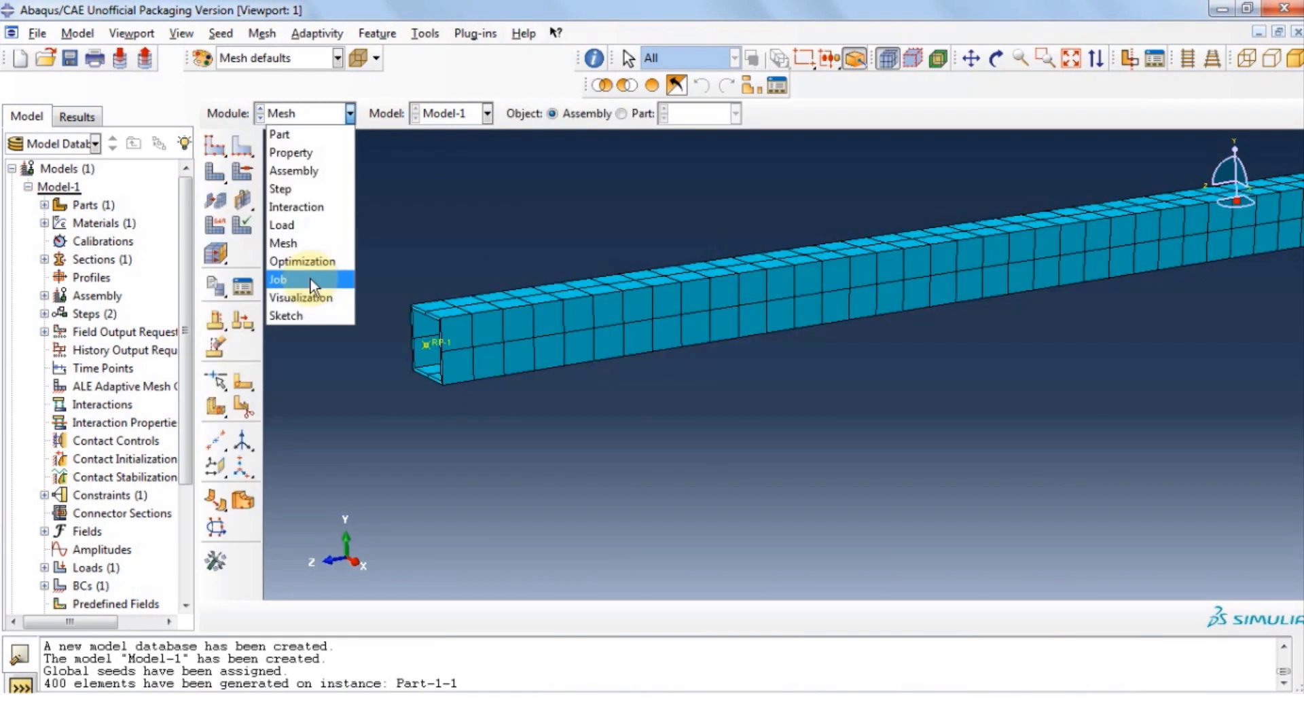
{"action": "left_click", "coordinate": [309, 279]}
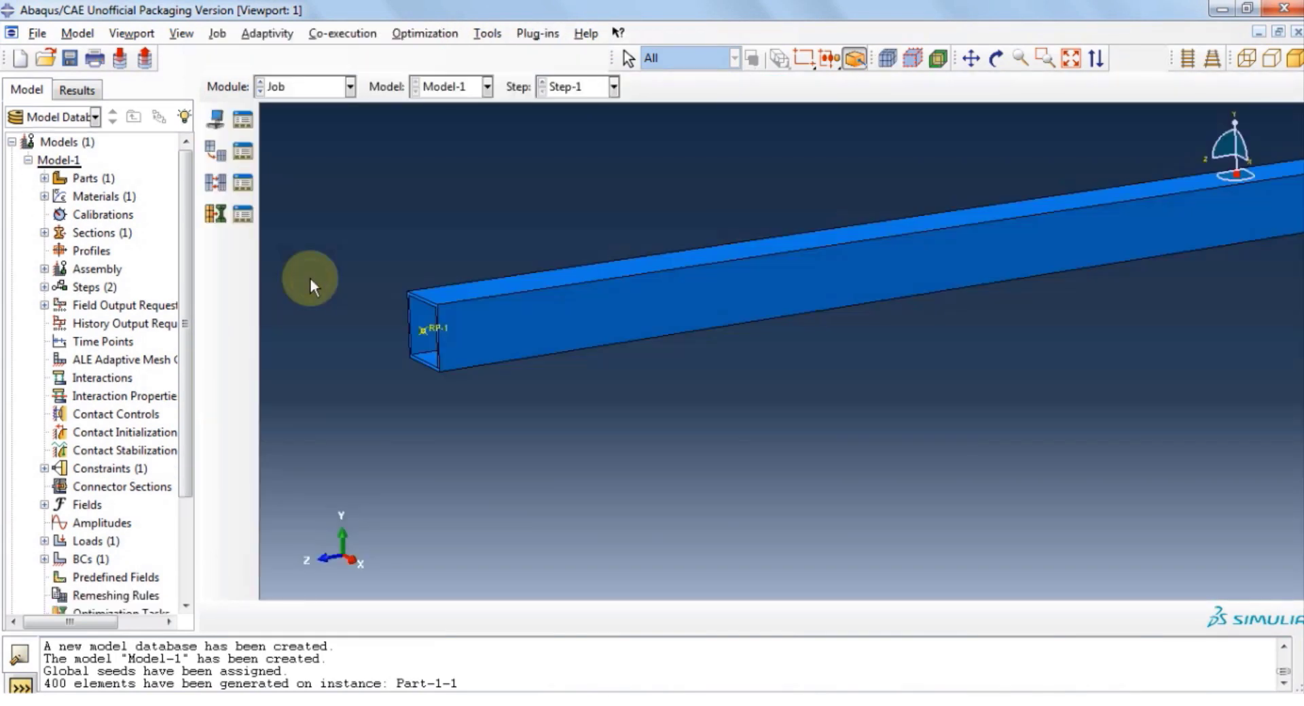
{"action": "left_click", "coordinate": [218, 32]}
{"action": "left_click", "coordinate": [242, 54]}
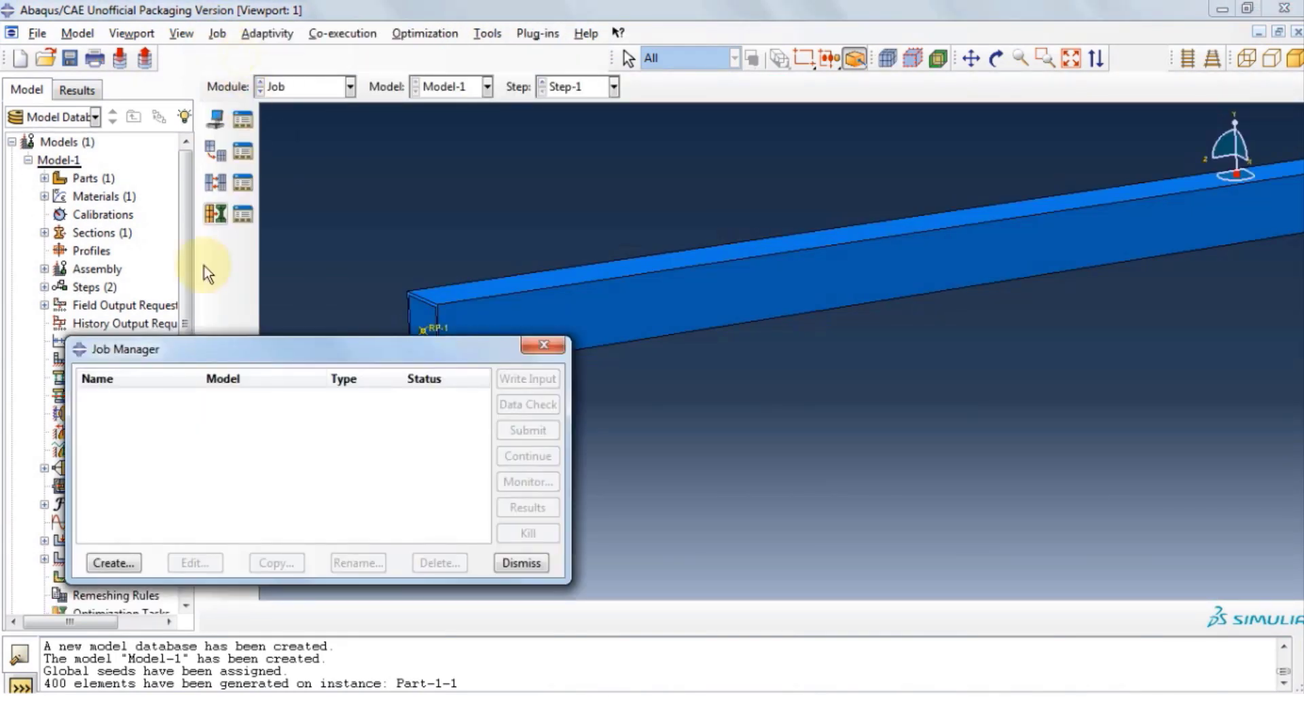
{"action": "left_click", "coordinate": [103, 562]}
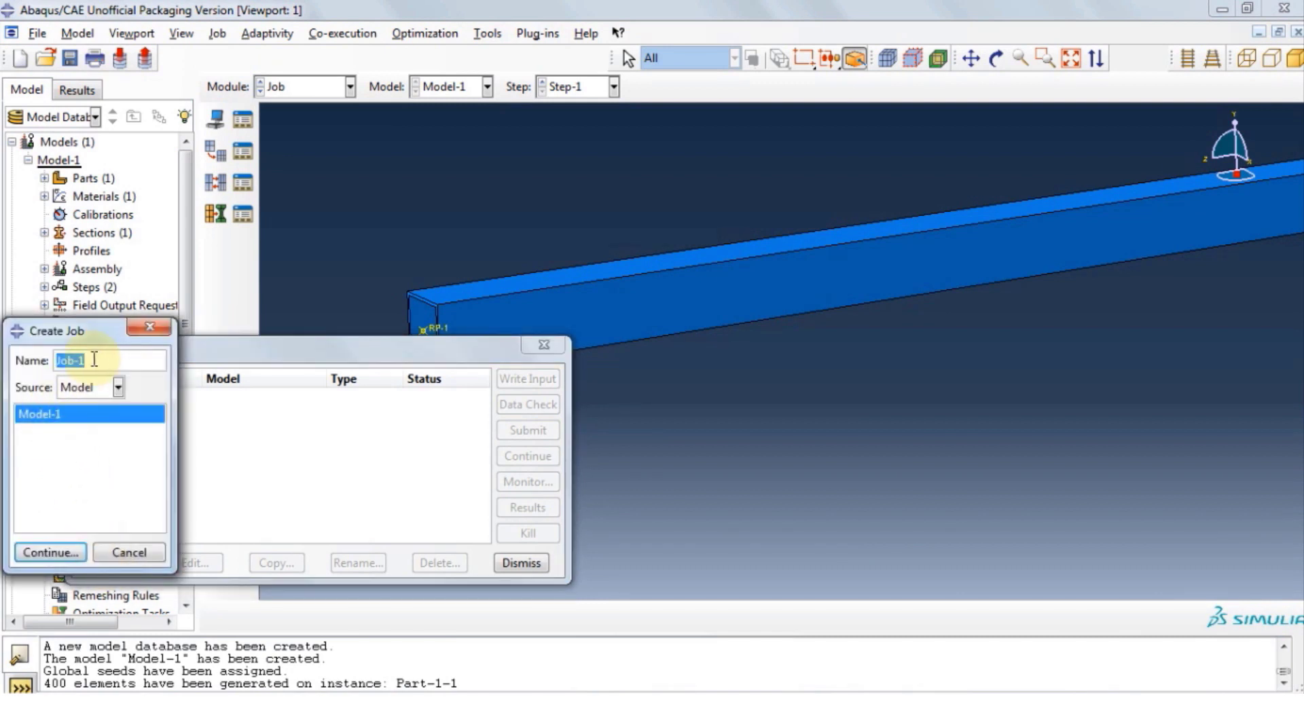
{"action": "left_click", "coordinate": [99, 359]}
{"action": "key", "text": "BackSpace"}
{"action": "key", "text": "BackSpace"}
{"action": "key", "text": "BackSpace"}
{"action": "key", "text": "BackSpace"}
{"action": "key", "text": "BackSpace"}
{"action": "type", "text": "buckling"}
{"action": "left_click", "coordinate": [74, 554]}
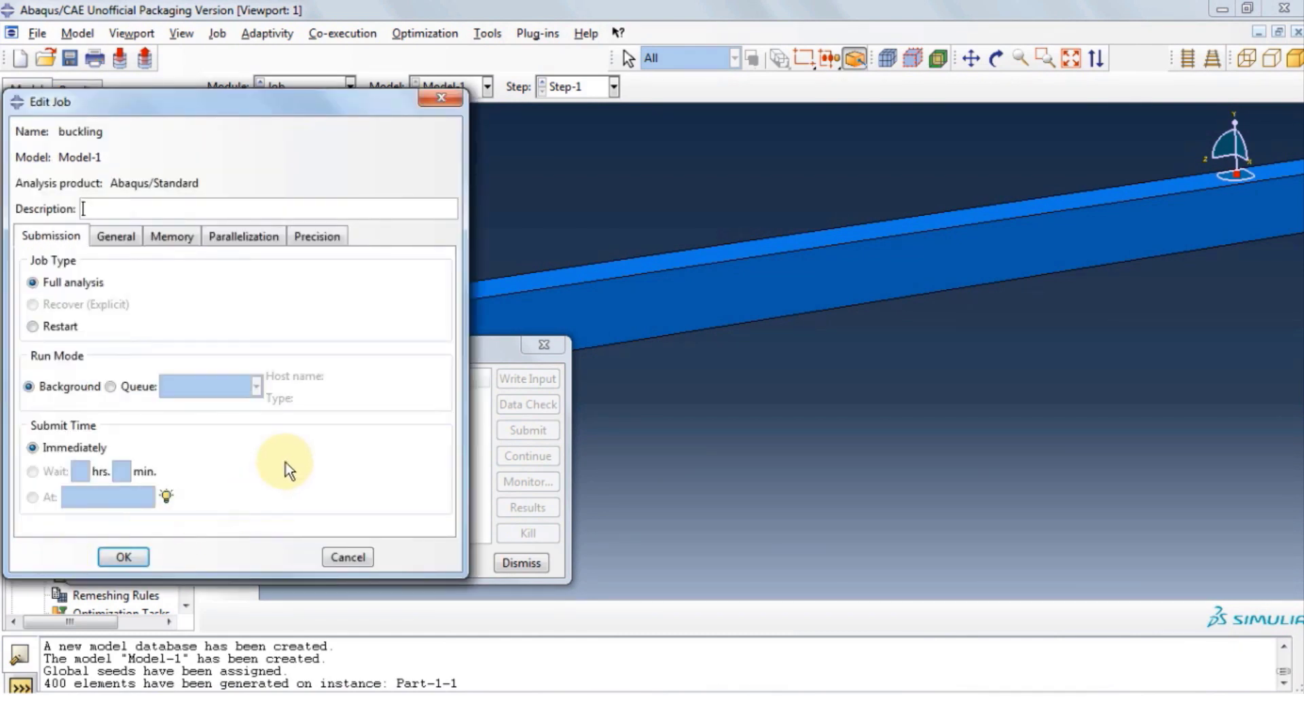
{"action": "left_click", "coordinate": [124, 557]}
Step: Submit the buckling job, overwriting existing files, and open its results
{"action": "left_click", "coordinate": [528, 430]}
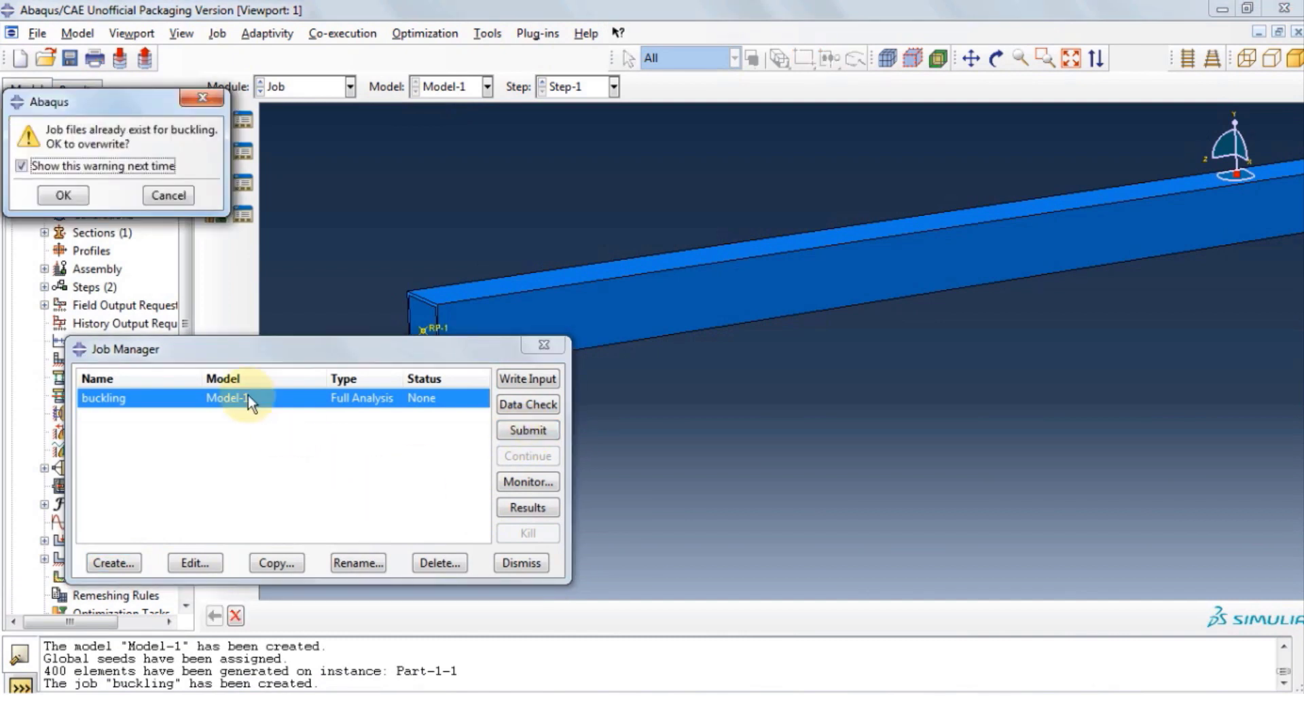
{"action": "left_click", "coordinate": [29, 195]}
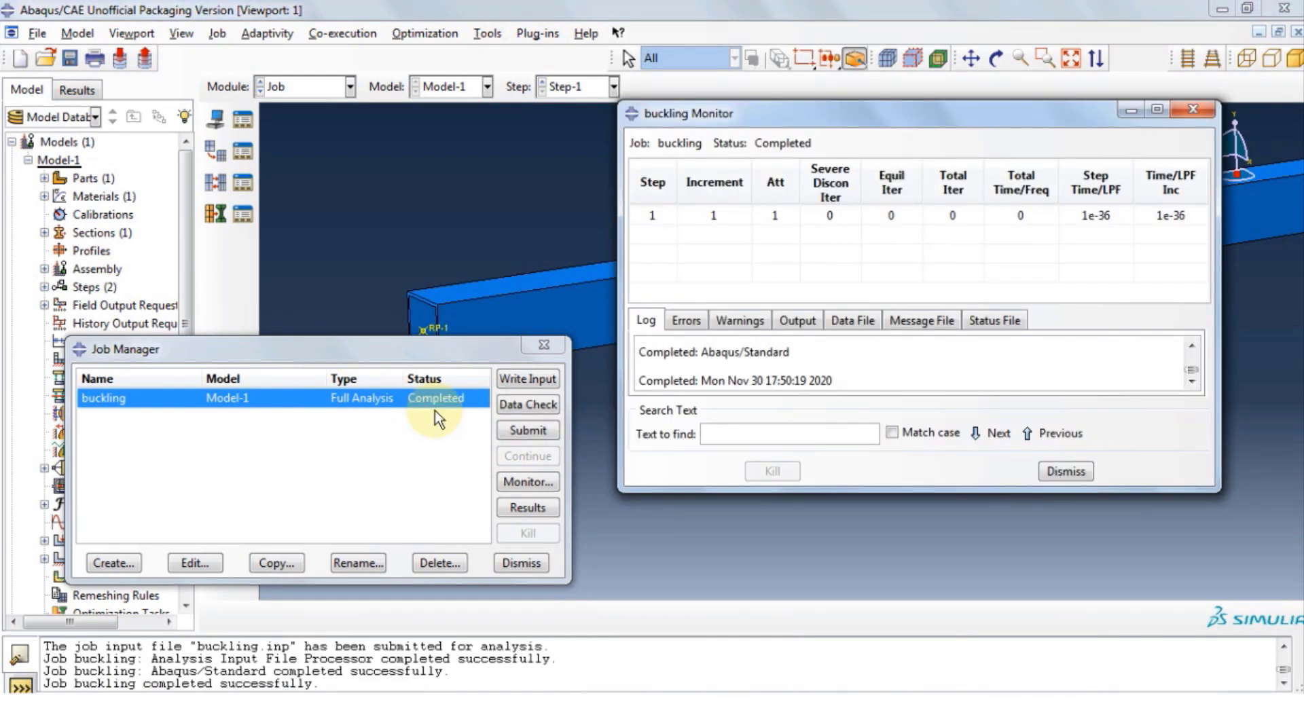
{"action": "left_click", "coordinate": [523, 508]}
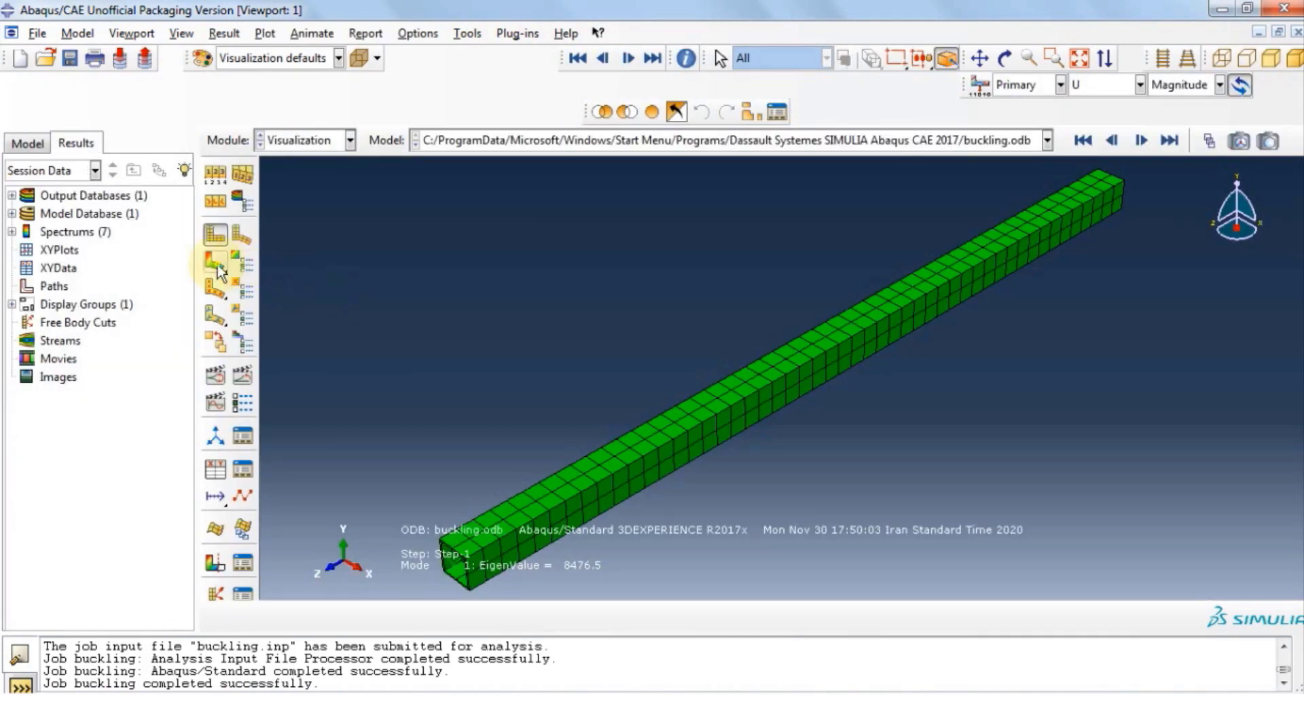
Step: Plot U-magnitude contours on the deformed tube and step through buckling modes 2 to 5
{"action": "left_click", "coordinate": [216, 264]}
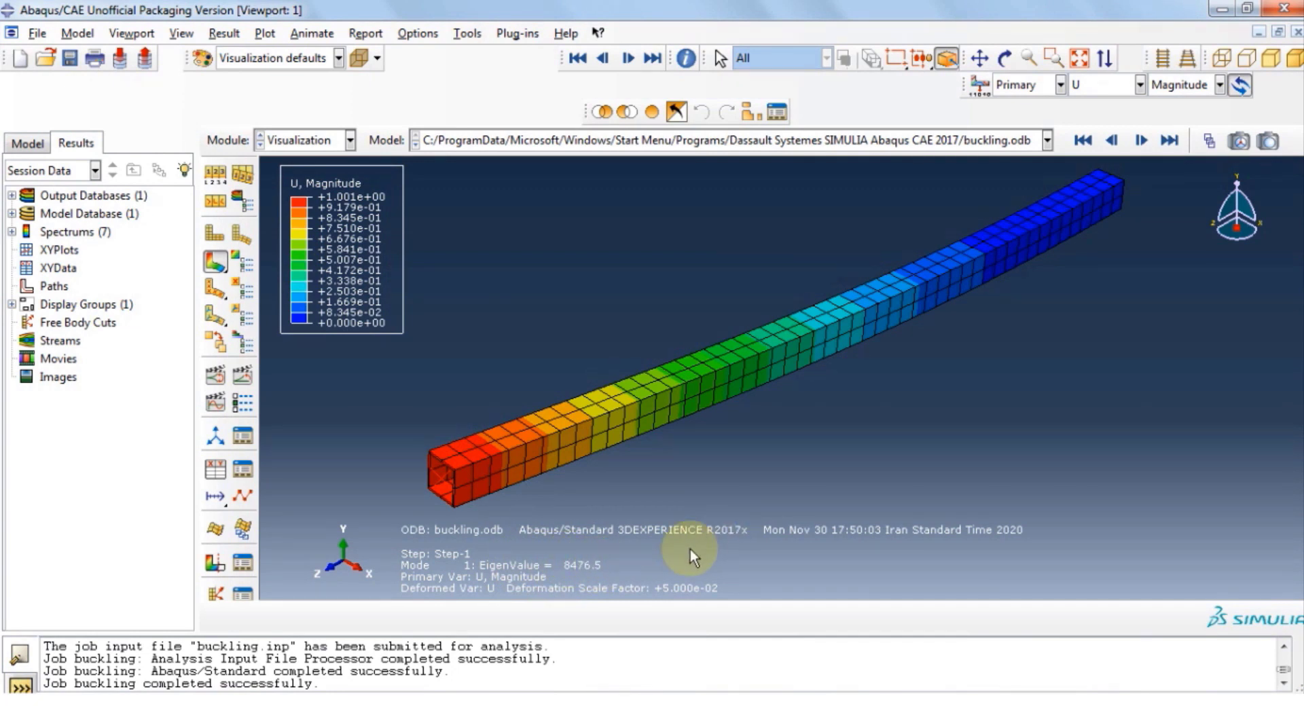
{"action": "left_click", "coordinate": [1141, 141]}
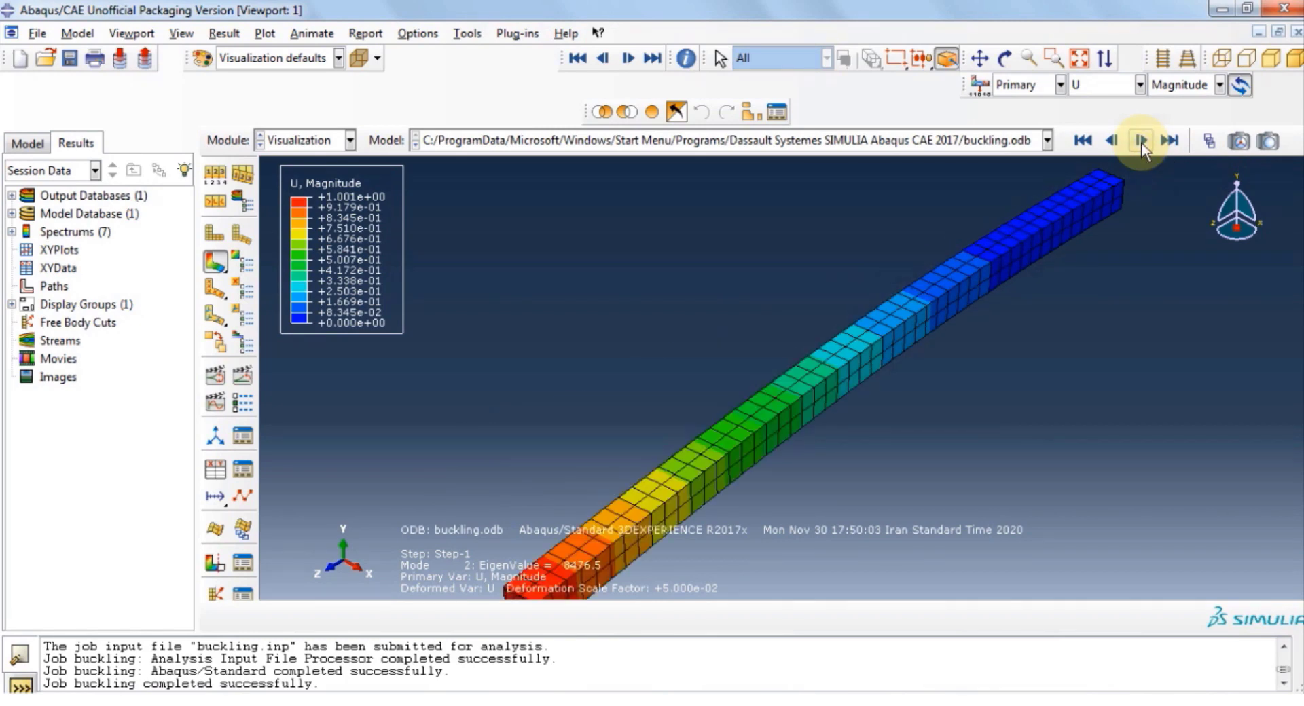
{"action": "left_click", "coordinate": [1141, 141]}
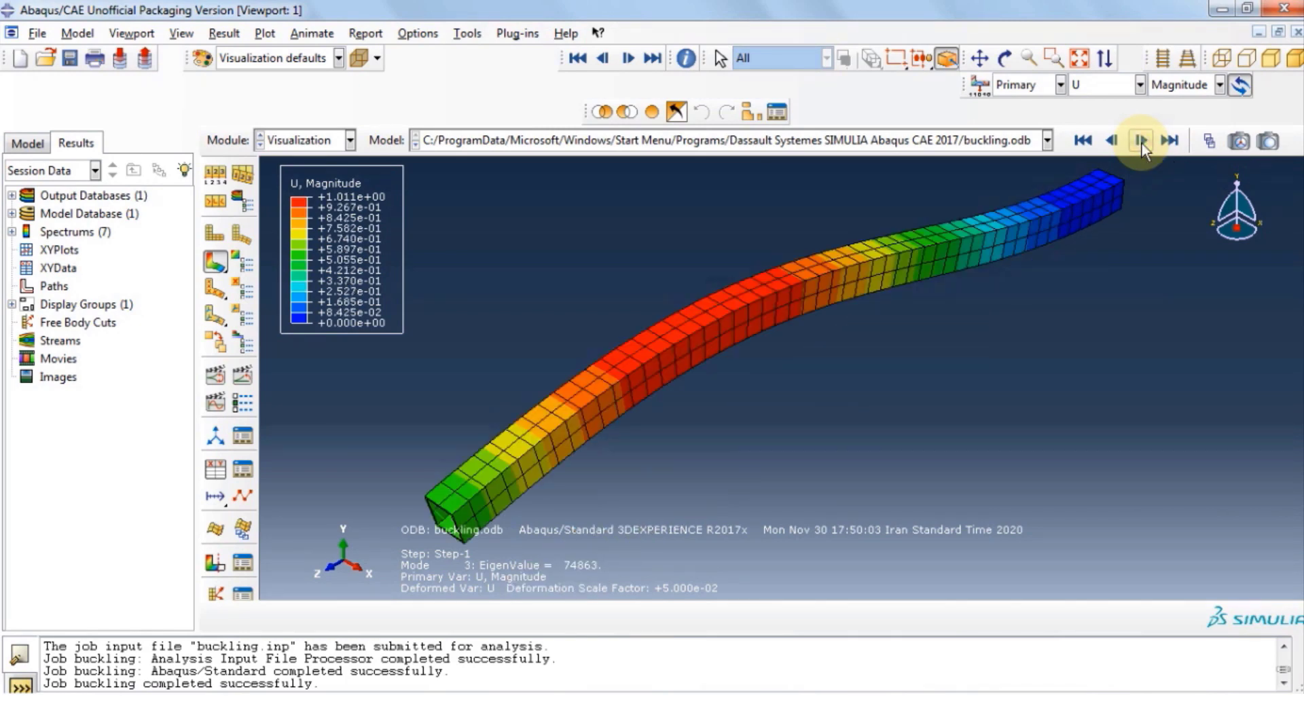
{"action": "left_click", "coordinate": [1141, 141]}
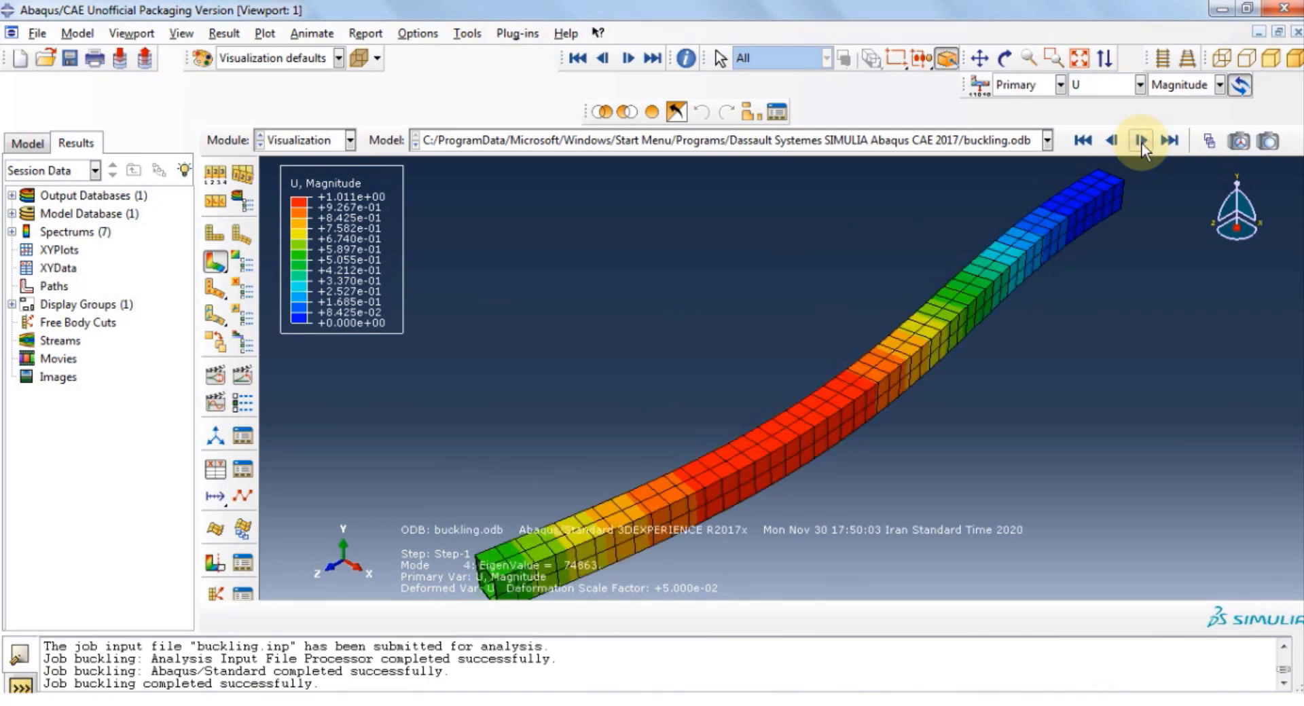
{"action": "left_click", "coordinate": [1141, 141]}
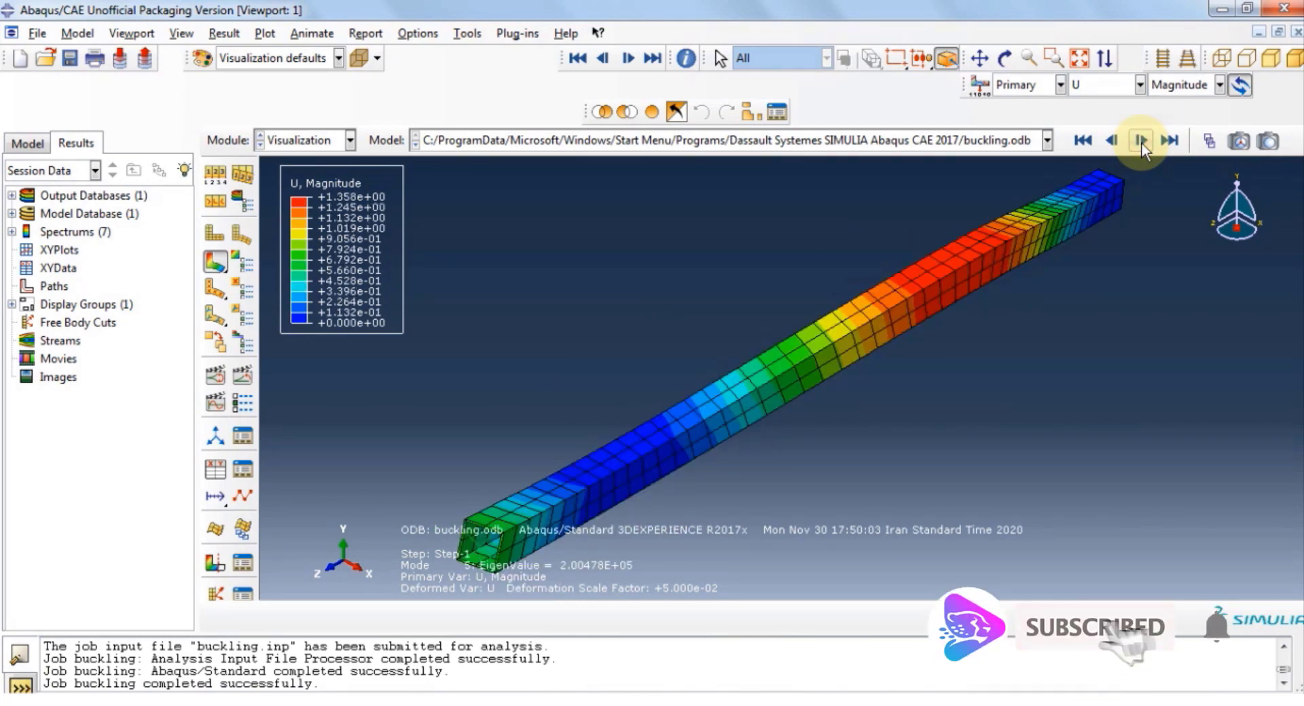
Step: Animate Mode 1 by scale factor and lower the animation frame rate
{"action": "left_click", "coordinate": [1112, 141]}
{"action": "left_click", "coordinate": [1112, 140]}
{"action": "left_click", "coordinate": [1112, 140]}
{"action": "left_click", "coordinate": [1112, 141]}
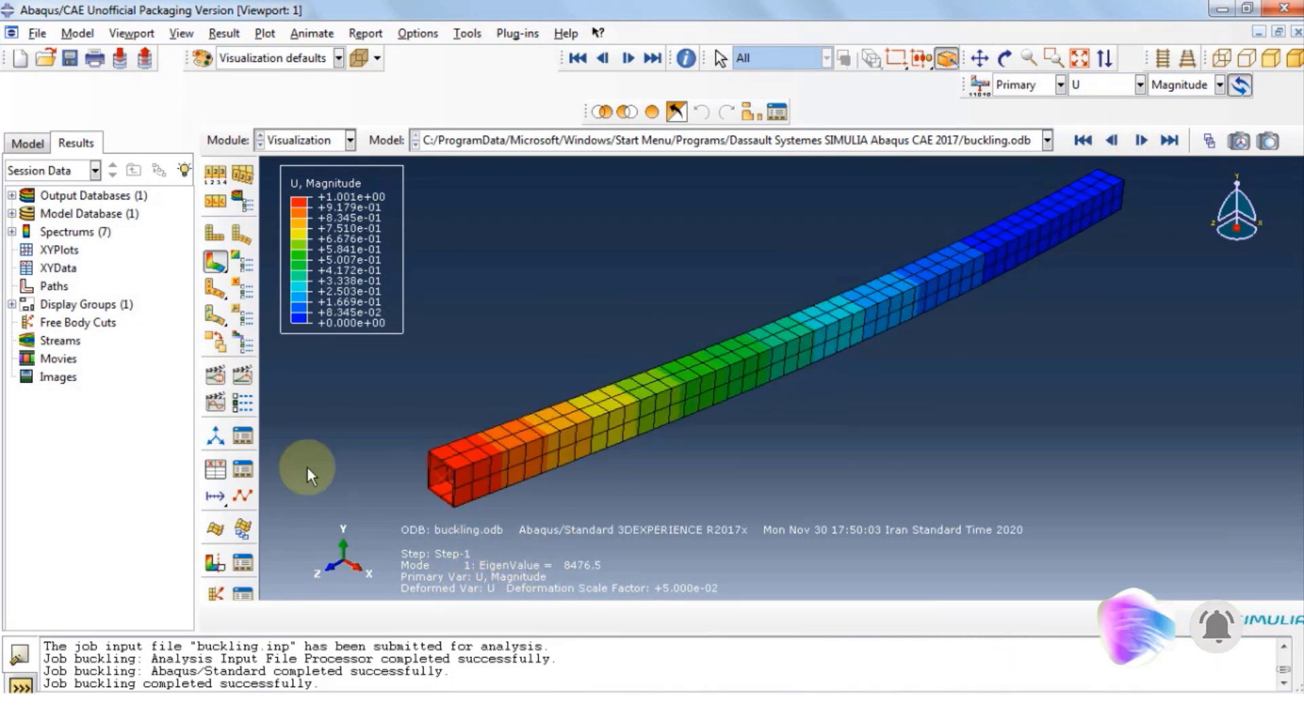
{"action": "left_click", "coordinate": [216, 375]}
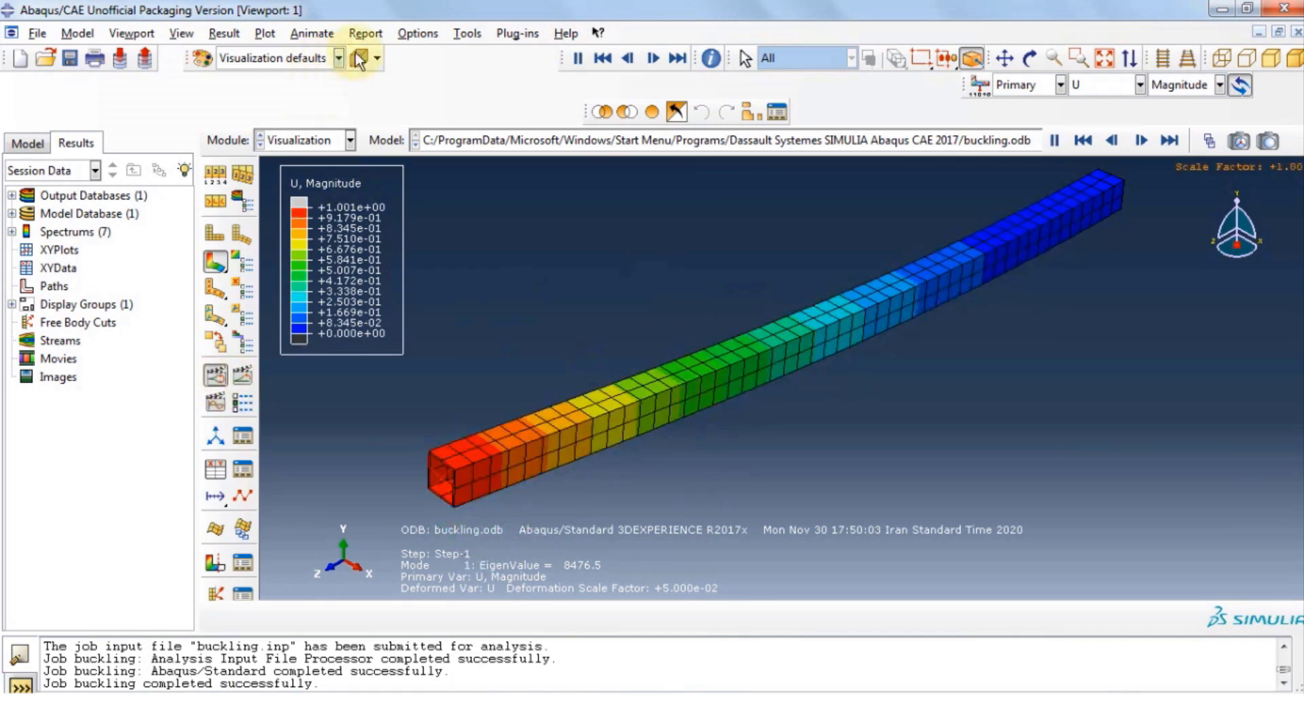
{"action": "left_click", "coordinate": [417, 33]}
{"action": "left_click", "coordinate": [444, 180]}
{"action": "left_click", "coordinate": [265, 319]}
{"action": "left_click_drag", "start_coordinate": [265, 319], "coordinate": [140, 316]}
{"action": "left_click", "coordinate": [63, 470]}
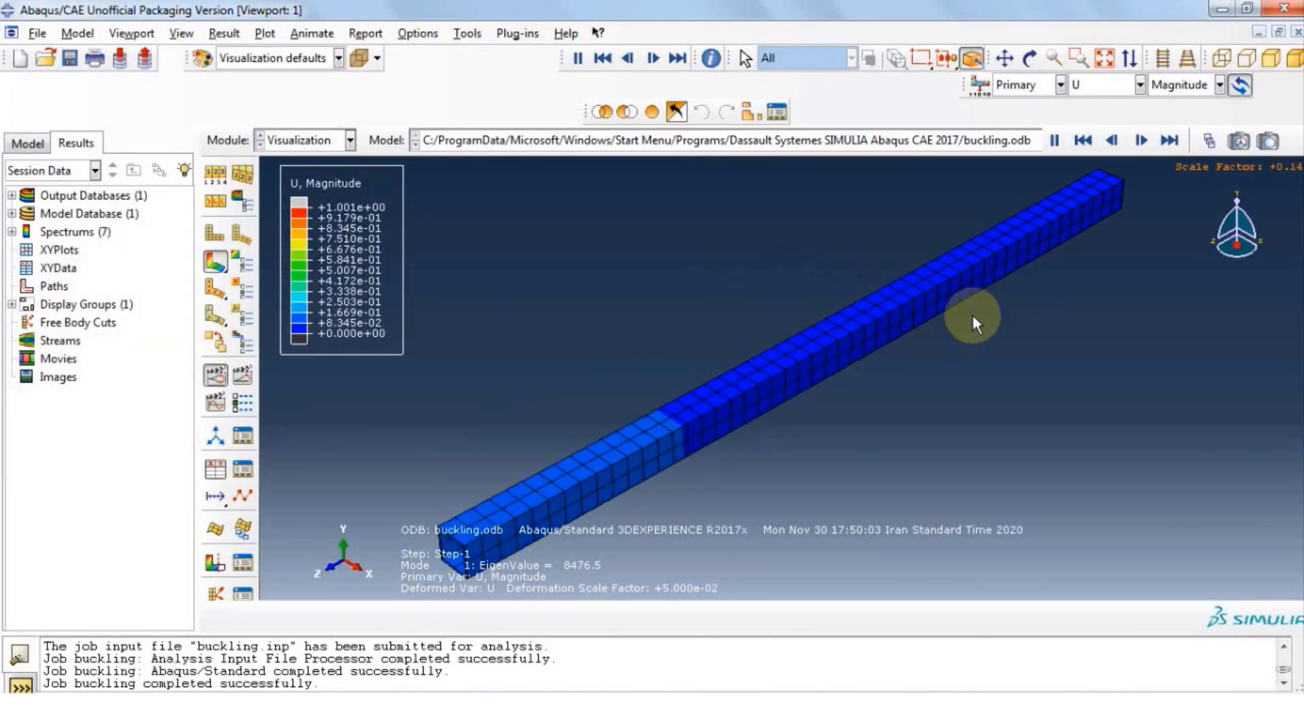
Step: Stop the animation, move to Mode 2, and animate it by scale factor
{"action": "left_click", "coordinate": [1145, 144]}
{"action": "left_click", "coordinate": [1121, 140]}
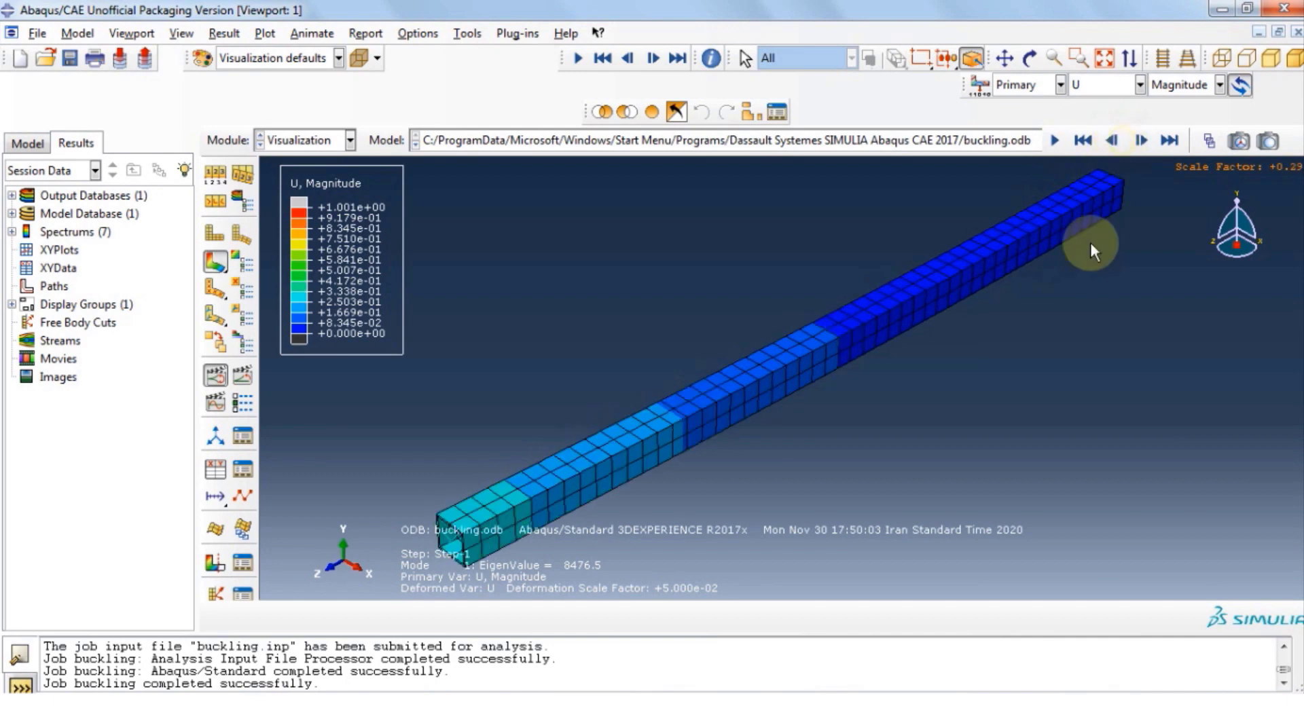
{"action": "left_click", "coordinate": [203, 251]}
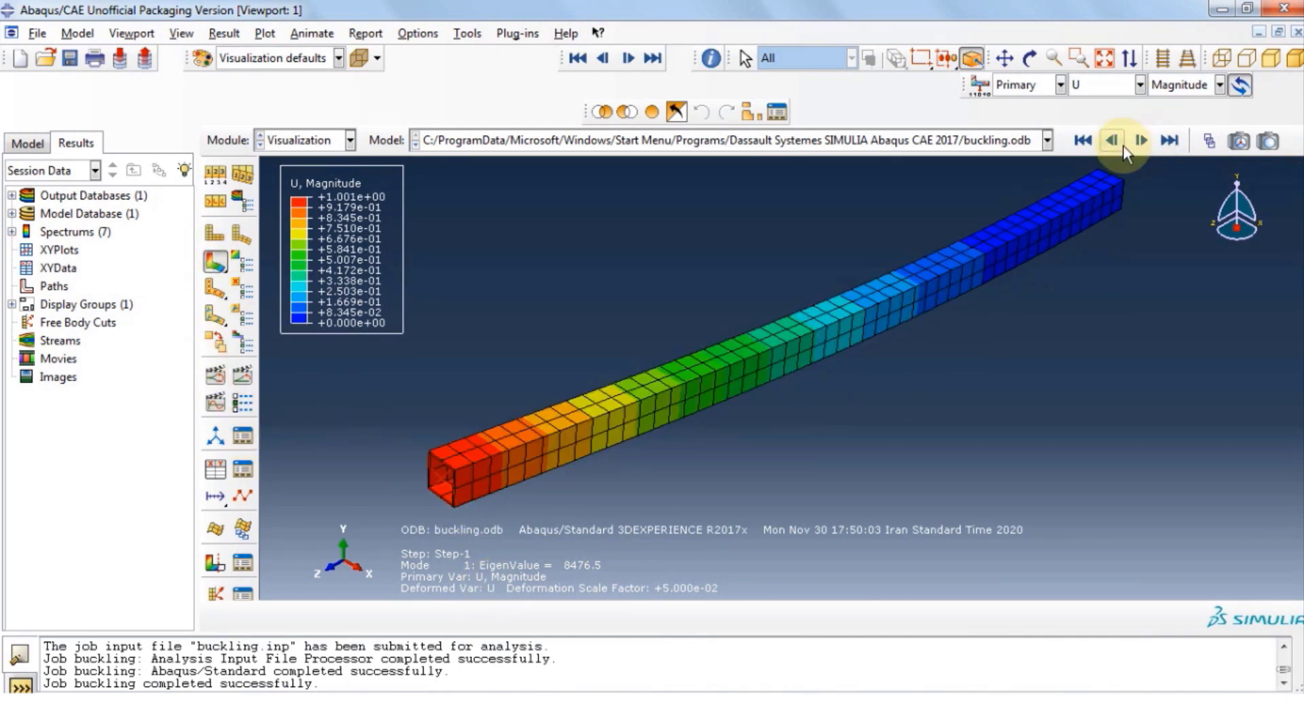
{"action": "left_click", "coordinate": [1141, 140]}
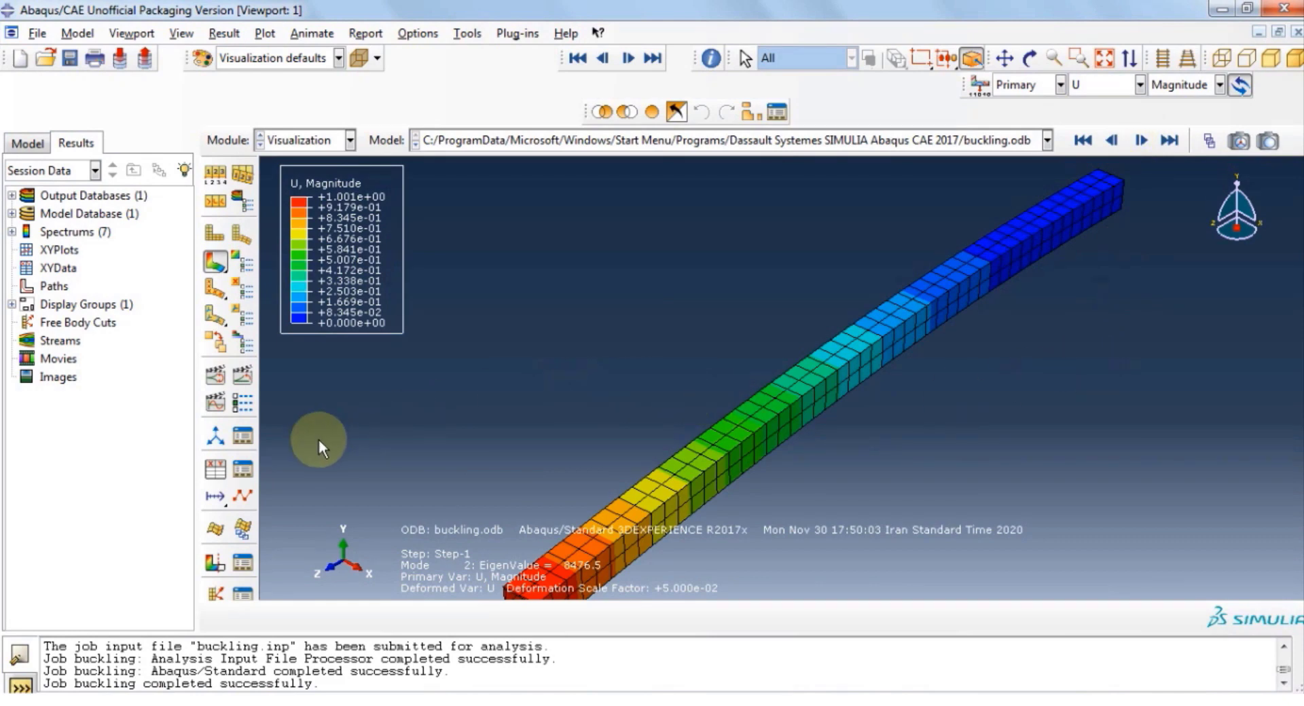
{"action": "left_click", "coordinate": [234, 374]}
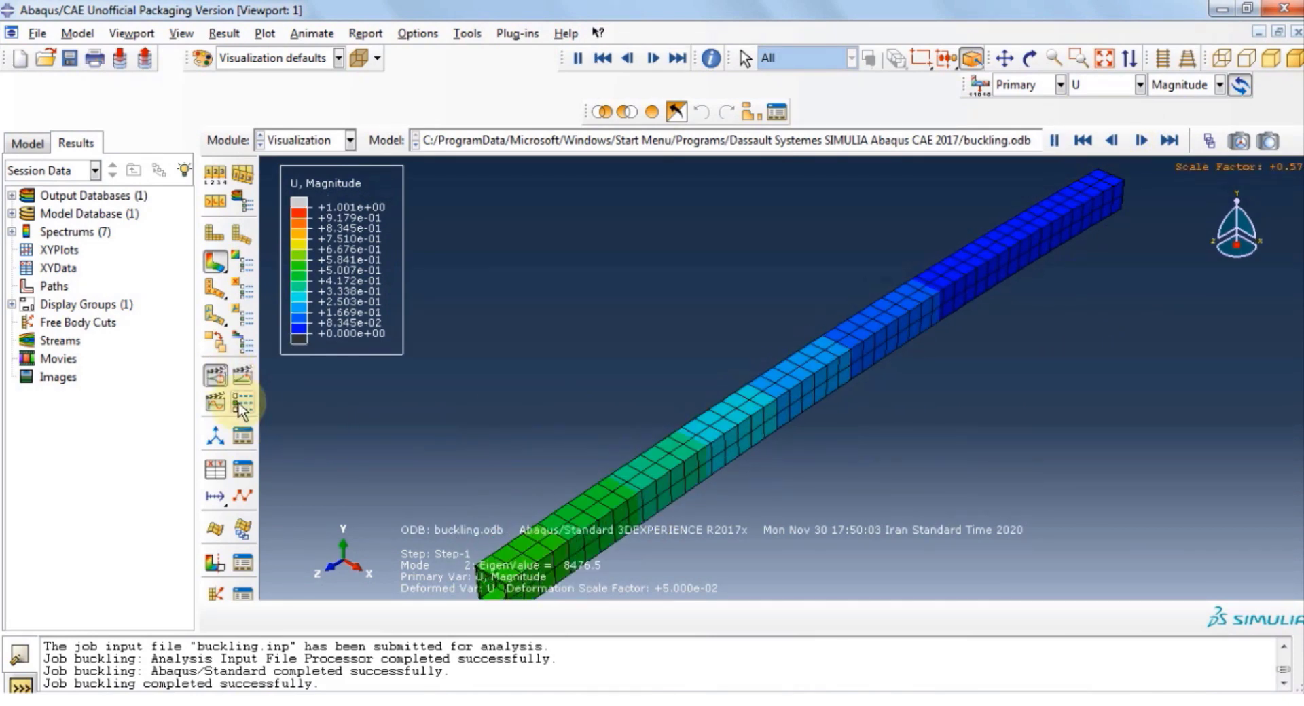